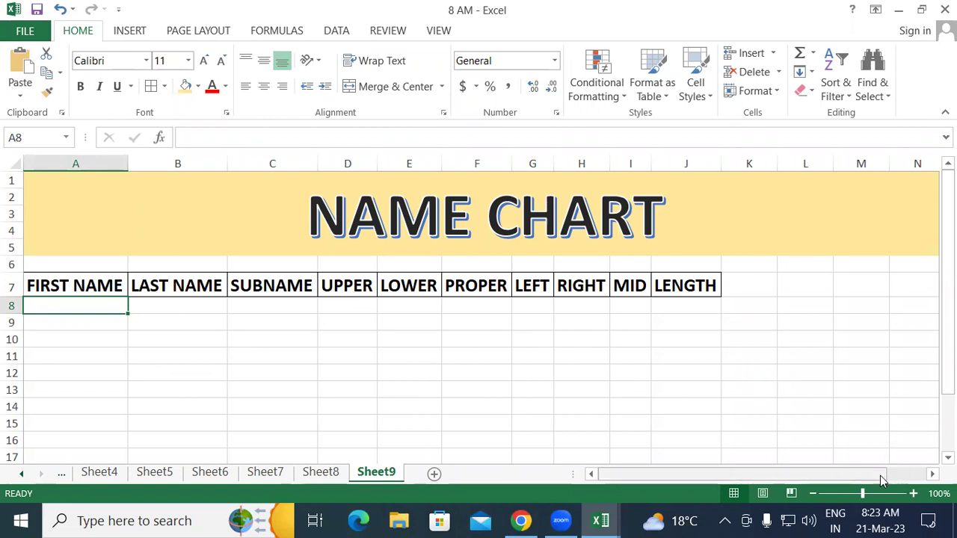
# - Select cells H13, C12 and J14 on the empty NAME CHART sheet
pyautogui.click(598, 391)
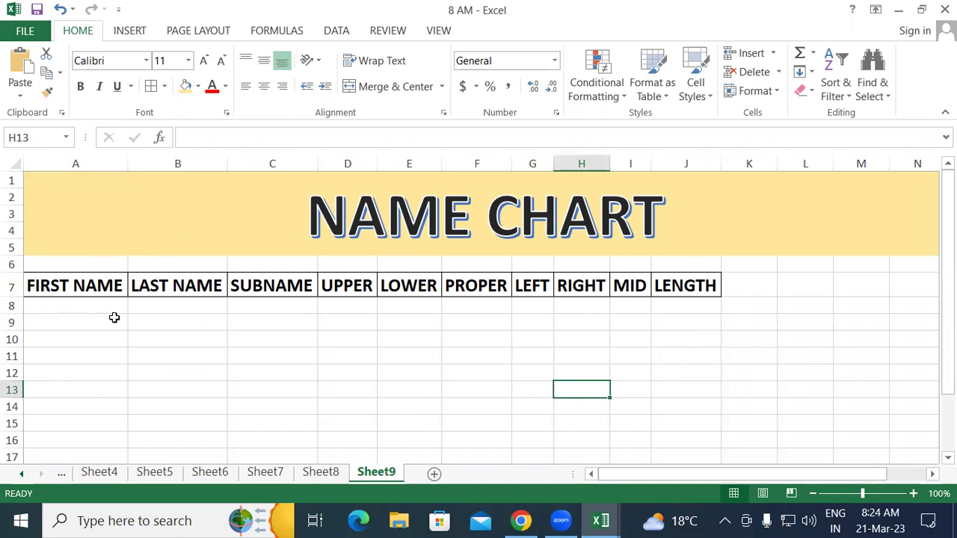
pyautogui.click(242, 366)
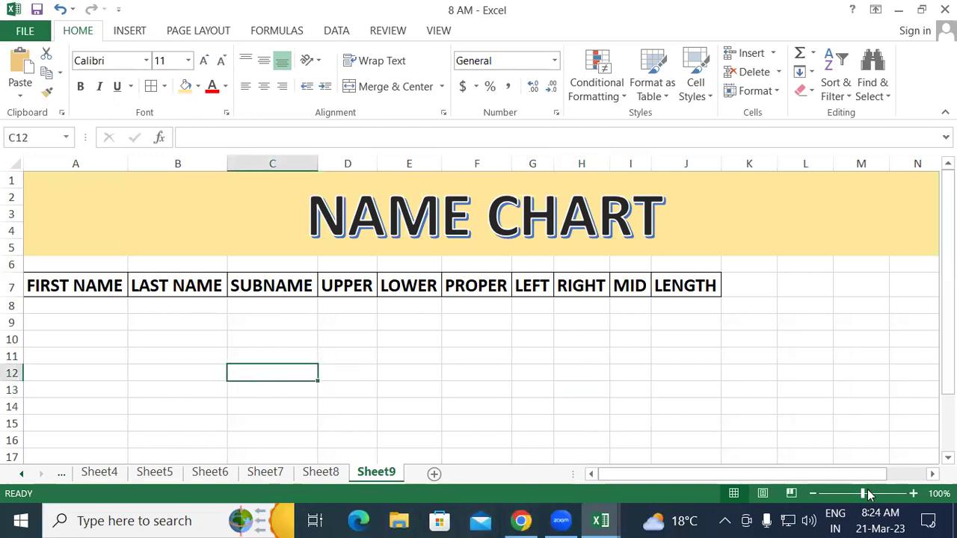
pyautogui.click(669, 411)
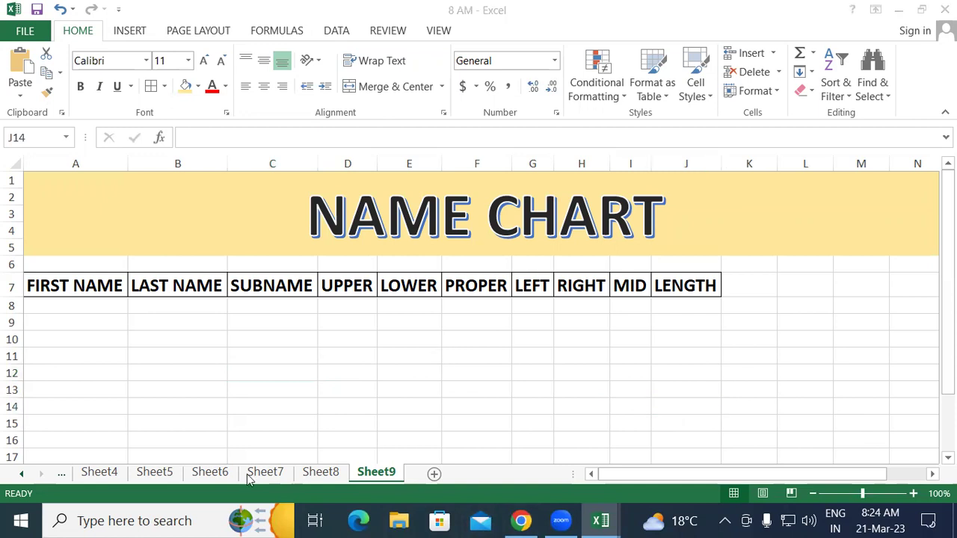
# - Go to Sheet3's SALARY table and select the eight names under EMP NAME
pyautogui.click(314, 472)
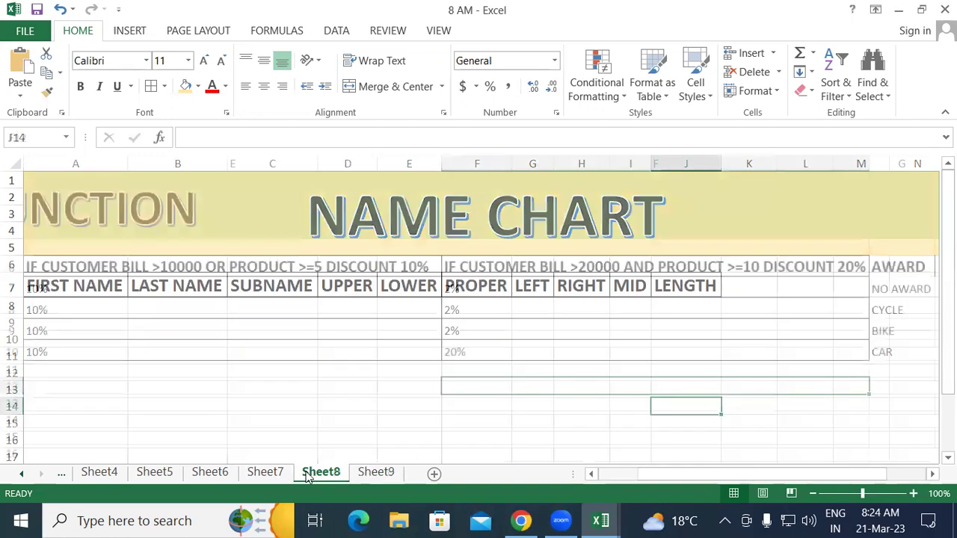
pyautogui.click(278, 476)
pyautogui.click(217, 474)
pyautogui.click(161, 474)
pyautogui.click(101, 474)
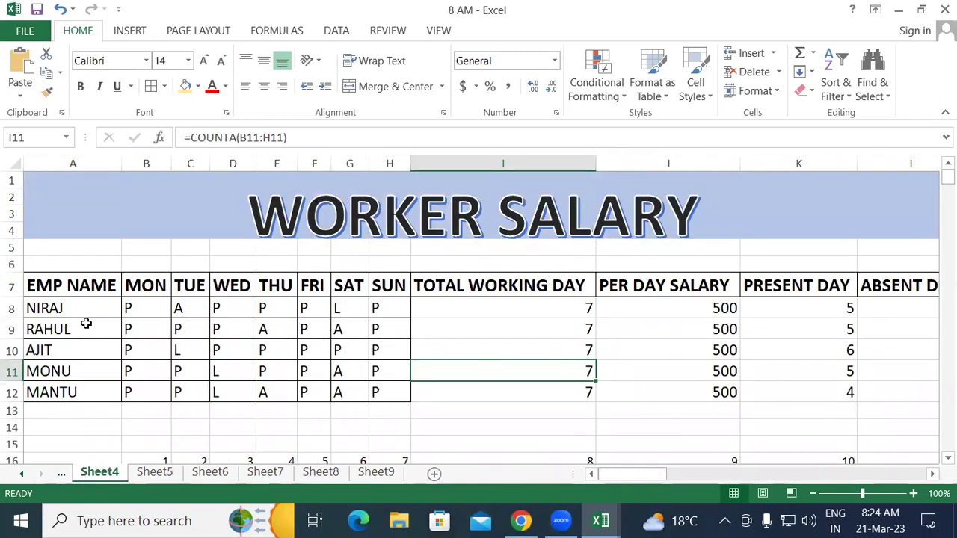
pyautogui.click(21, 474)
pyautogui.click(99, 472)
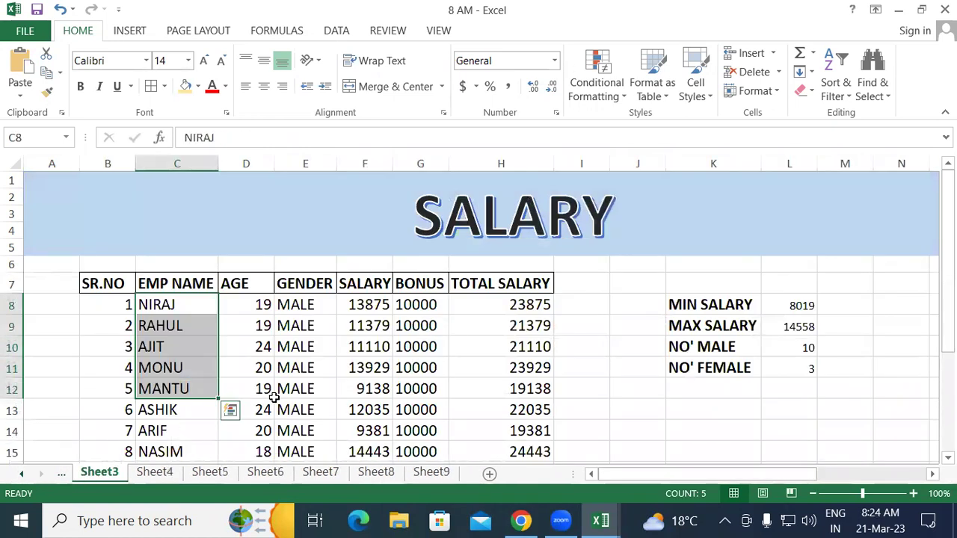
pyautogui.scroll(-1, 267, 396)
pyautogui.click(365, 296)
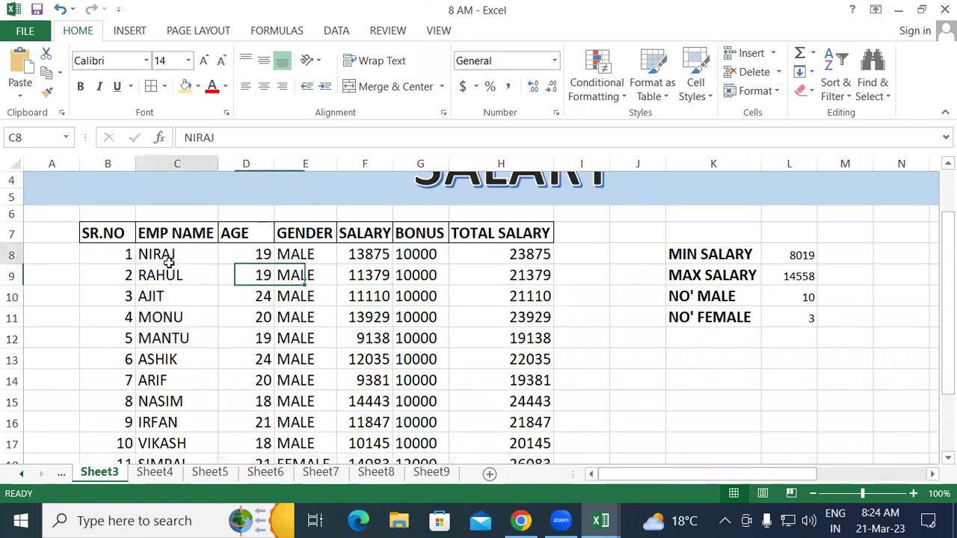
pyautogui.moveTo(168, 253); pyautogui.dragTo(187, 403)
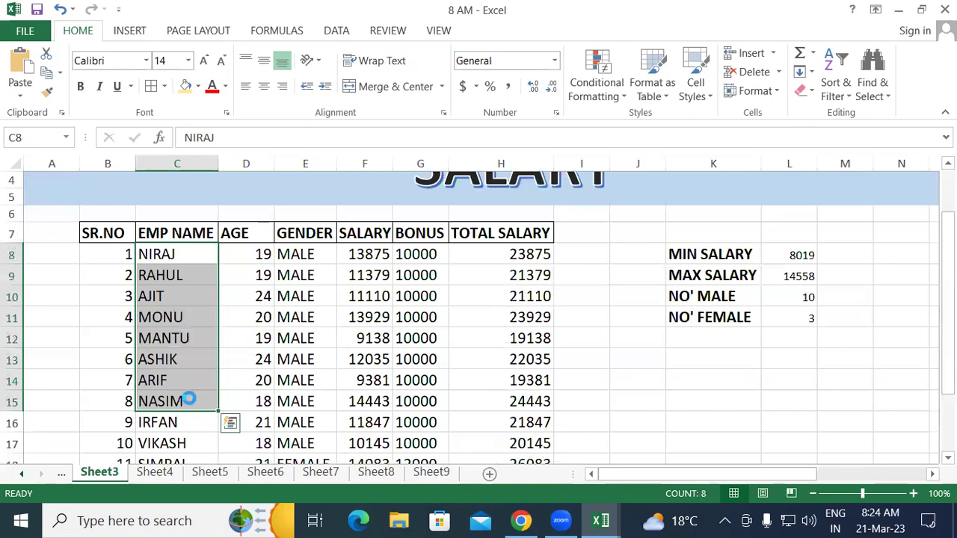
# - Copy the eight names and paste them under FIRST NAME from A8 on Sheet9
pyautogui.hotkey('ctrl', 'c')
pyautogui.click(422, 476)
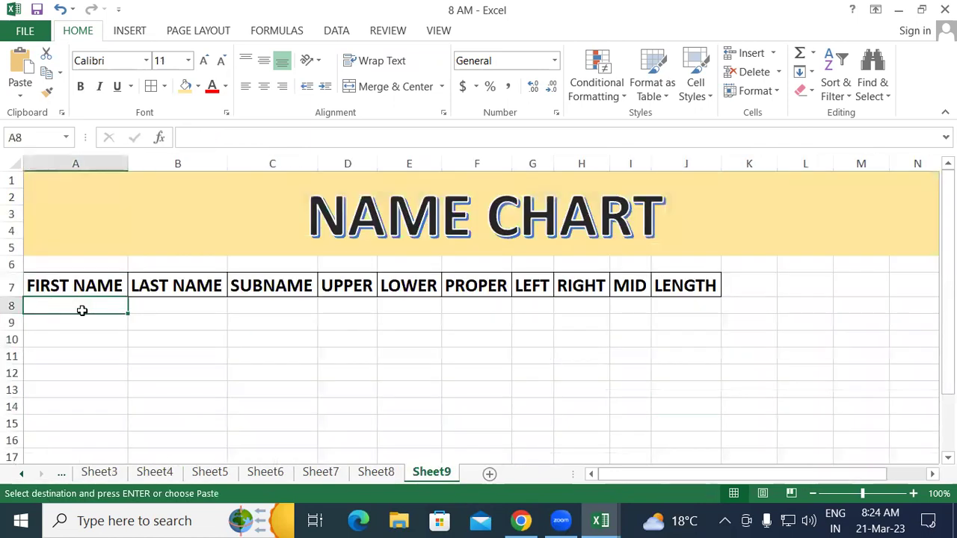
pyautogui.hotkey('ctrl', 'v')
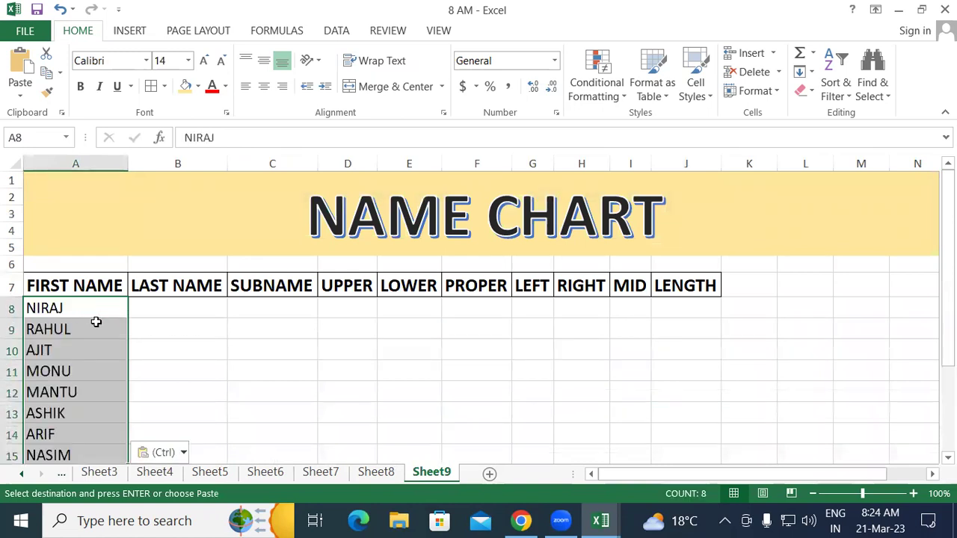
pyautogui.doubleClick(86, 311)
pyautogui.click(89, 328)
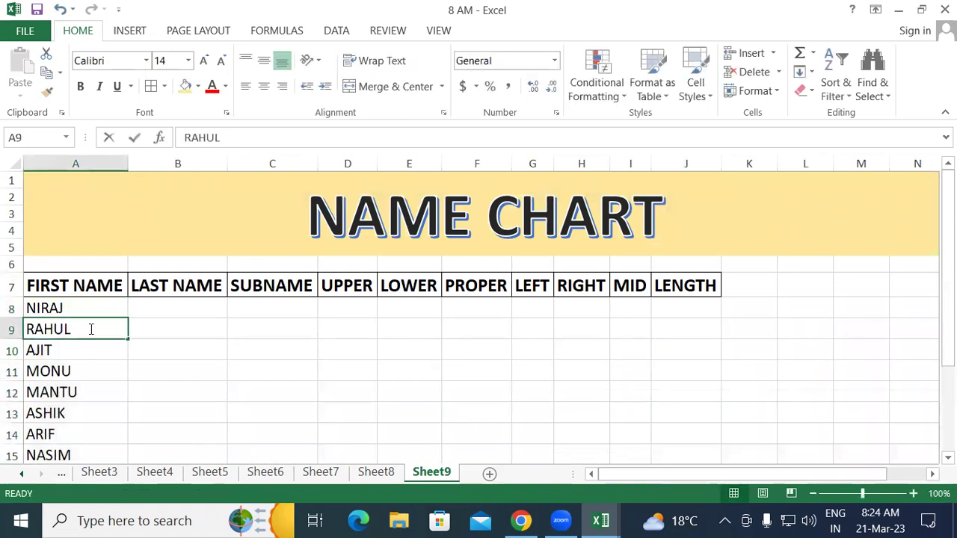
pyautogui.click(87, 364)
pyautogui.click(172, 303)
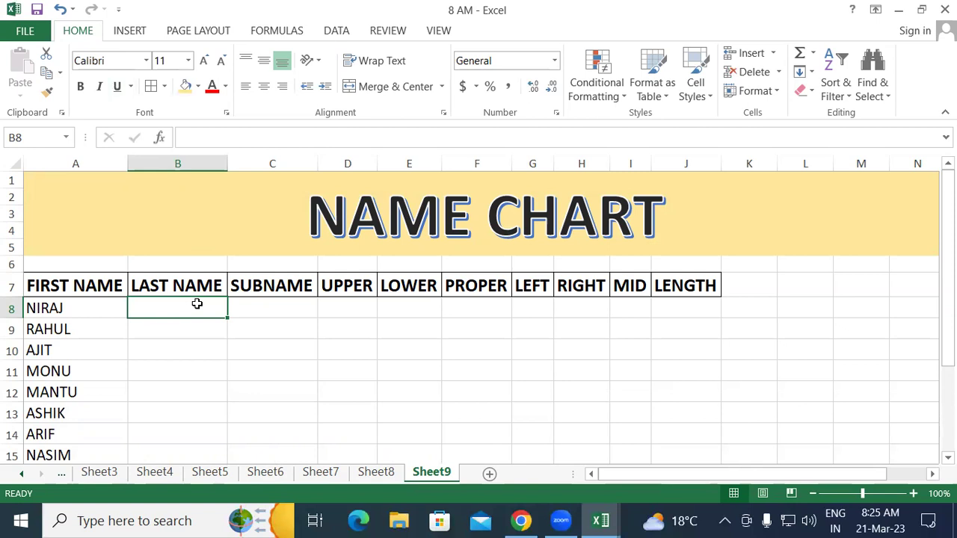
# - Enter last names KUMAR, KUSHWAHA and PAL in B8:B10
pyautogui.write('KUMAR')
pyautogui.press('Return')
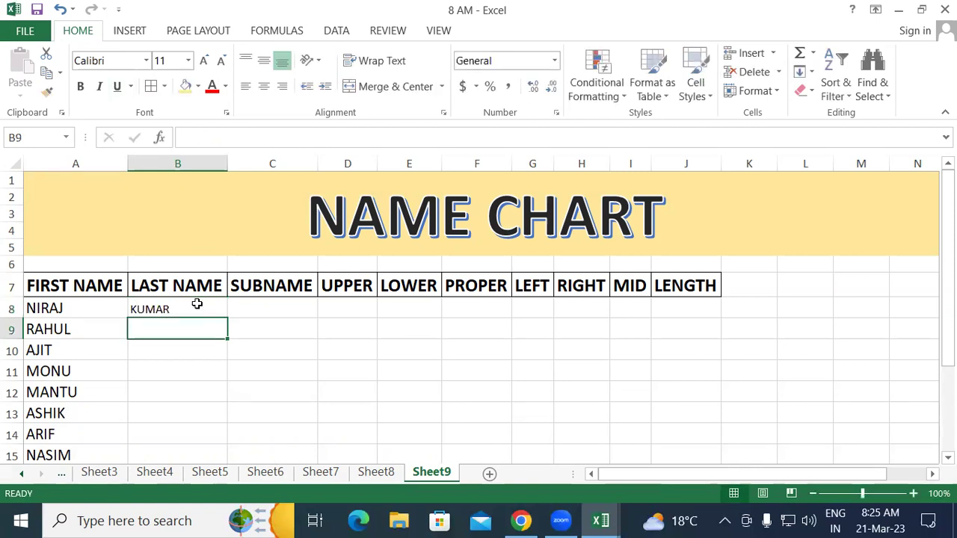
pyautogui.write('TIWA')
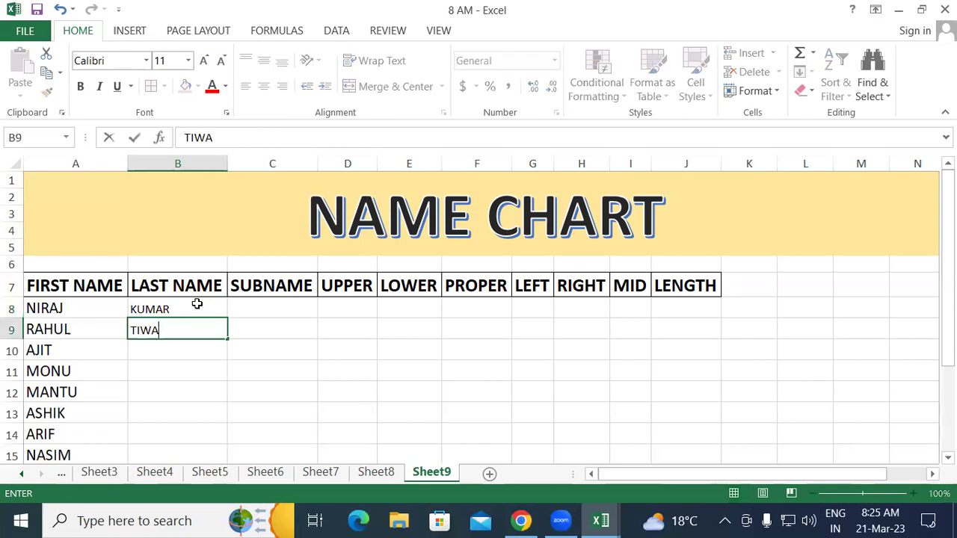
pyautogui.press('BackSpace')
pyautogui.press('BackSpace')
pyautogui.press('BackSpace')
pyautogui.press('BackSpace')
pyautogui.write('KUSHWAHA')
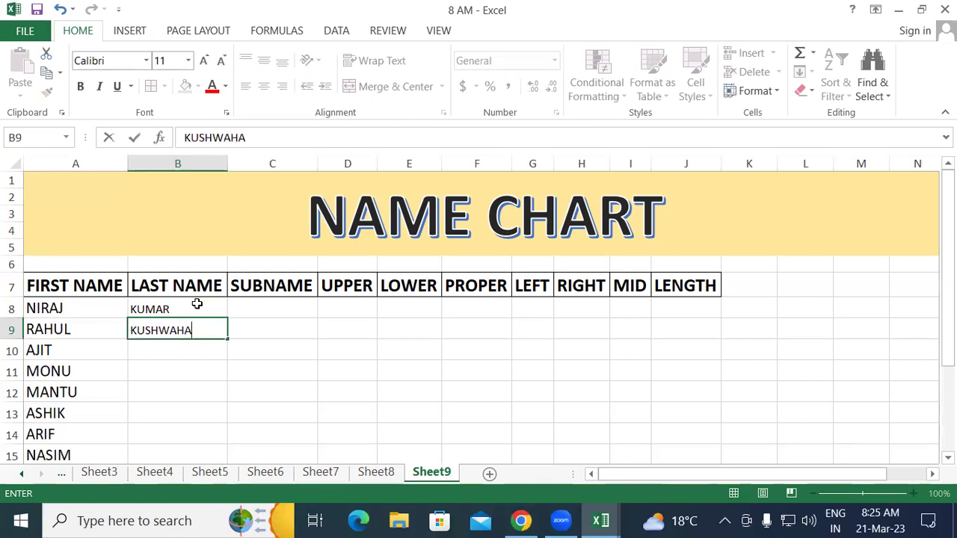
pyautogui.press('Return')
pyautogui.write('PAL')
pyautogui.press('Return')
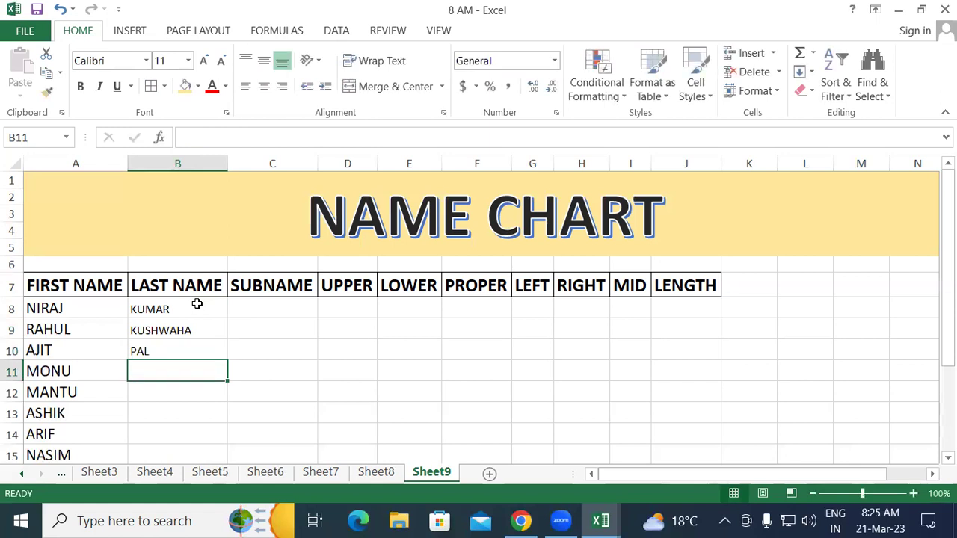
# - Enter last names KUMAR, YADAV, CHAUDHARY, ANSARI and ANSARI in B11:B15
pyautogui.write('KU')
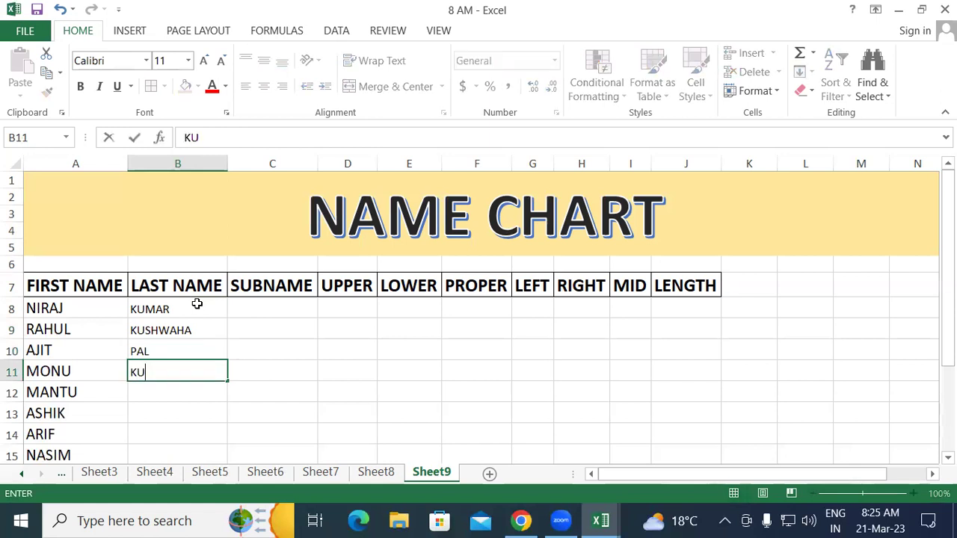
pyautogui.write('MAR')
pyautogui.press('Return')
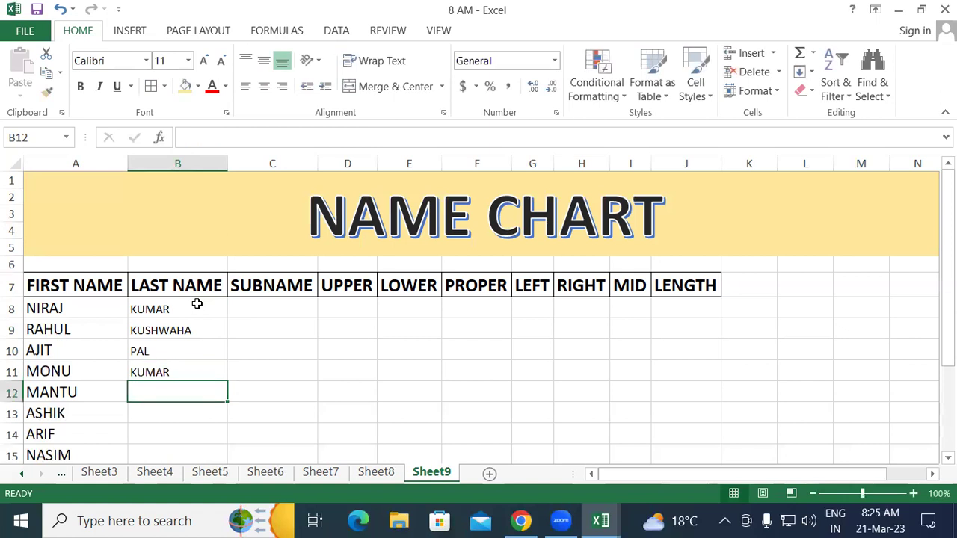
pyautogui.write('YADAV')
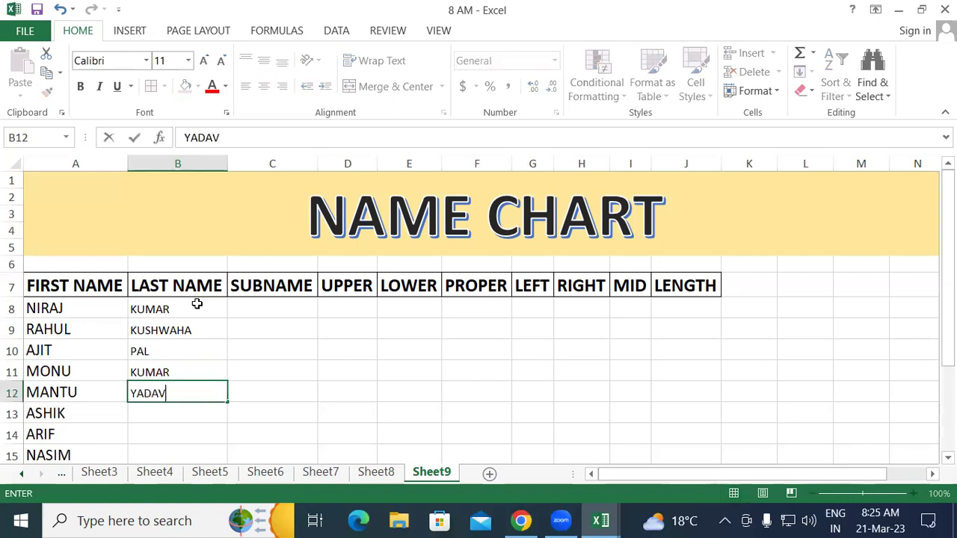
pyautogui.press('Return')
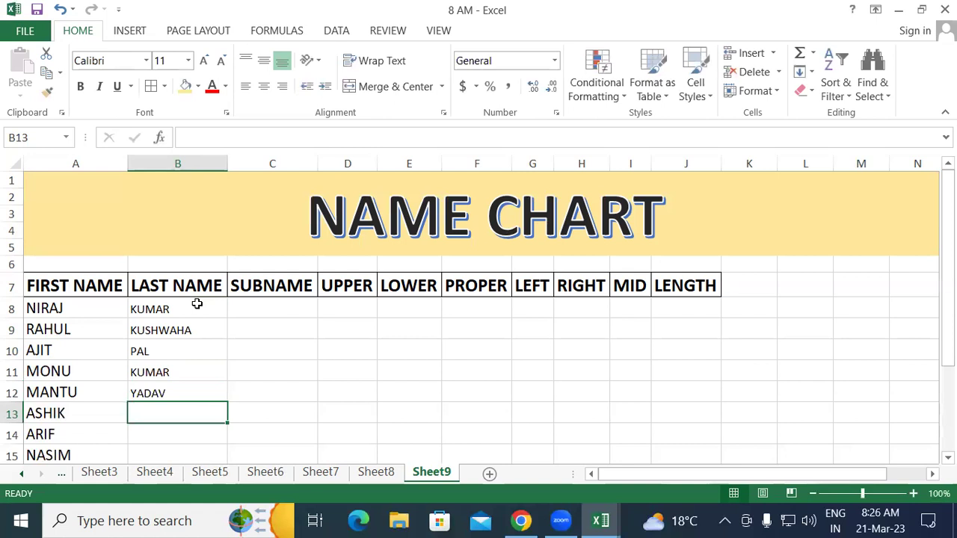
pyautogui.write('CHAUDHA')
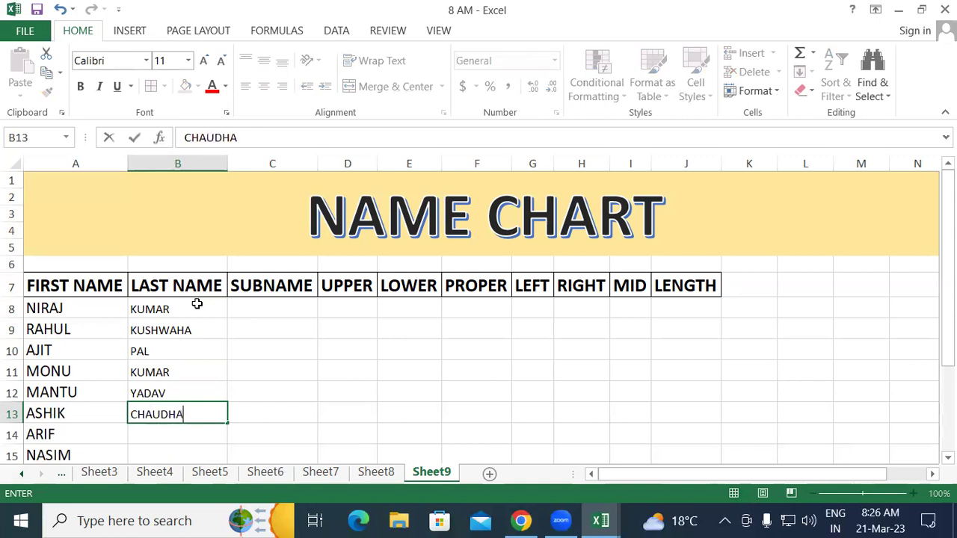
pyautogui.write('RY')
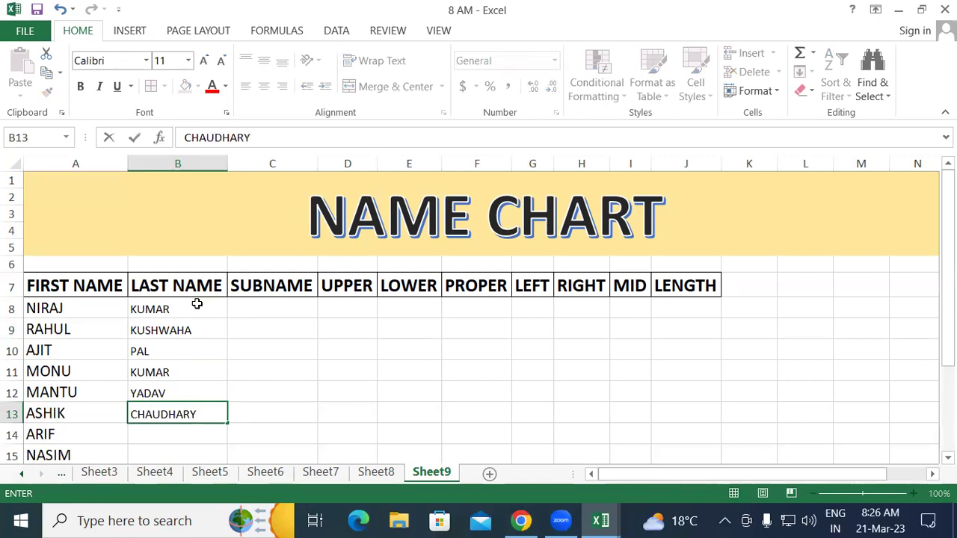
pyautogui.press('Return')
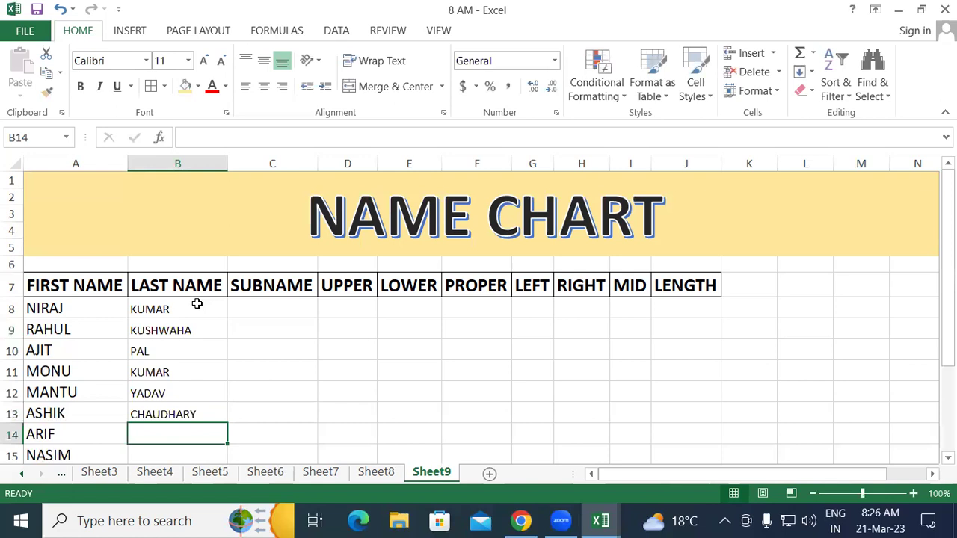
pyautogui.write('ANSAR')
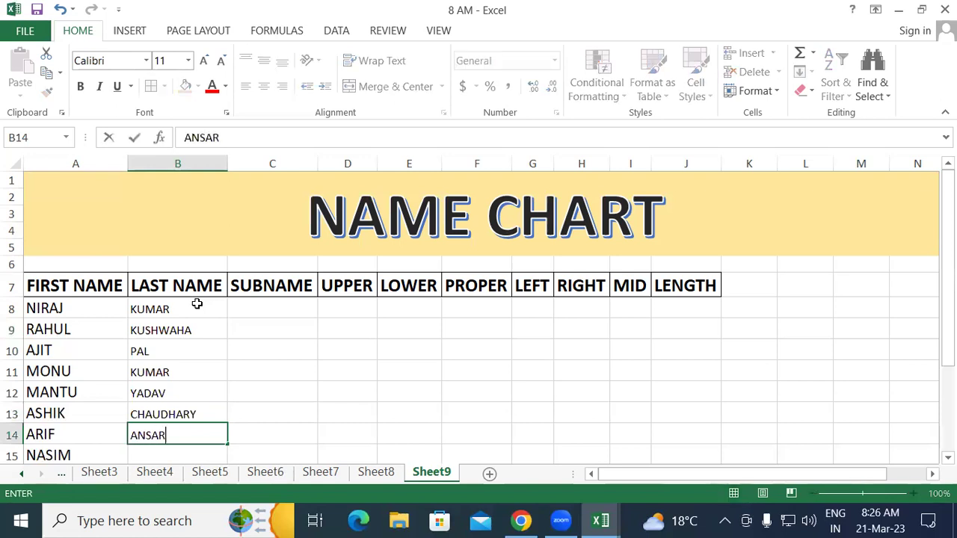
pyautogui.write('I')
pyautogui.press('Return')
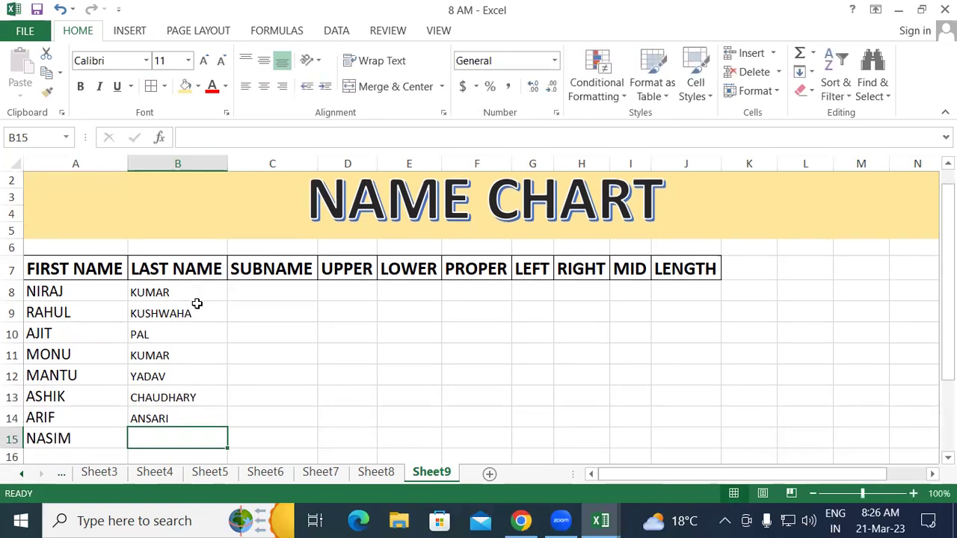
pyautogui.write('ANSARI')
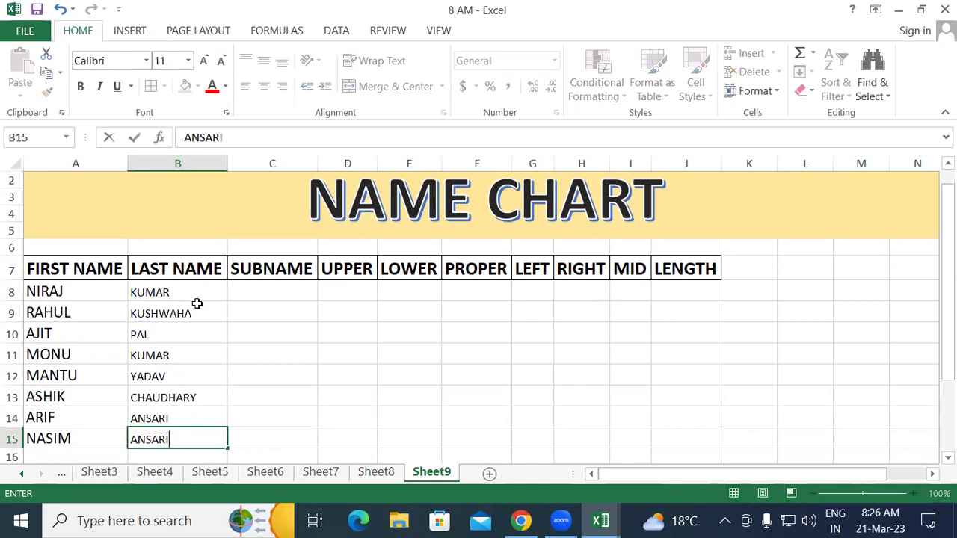
pyautogui.press('Return')
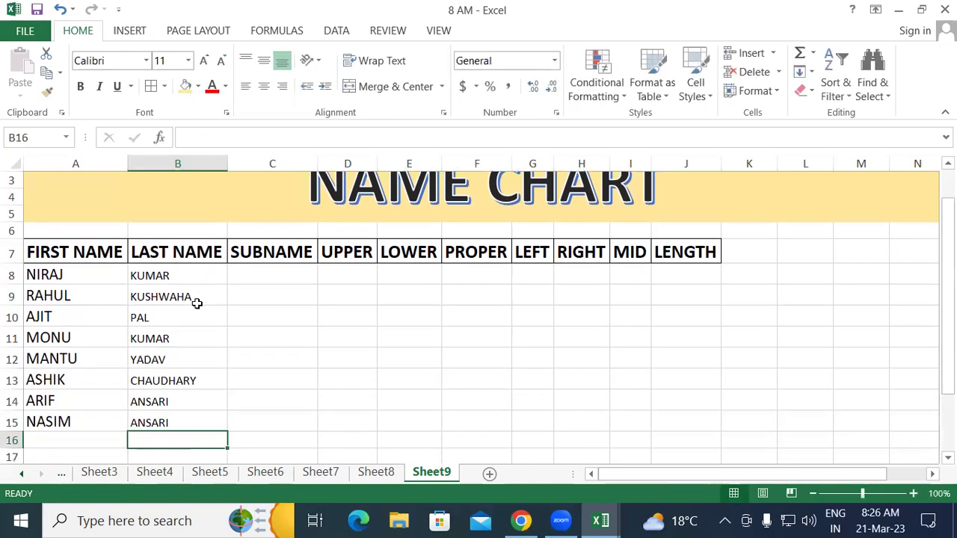
# - Copy the first names' formatting from A8 onto the last names in B8:B15
pyautogui.click(84, 274)
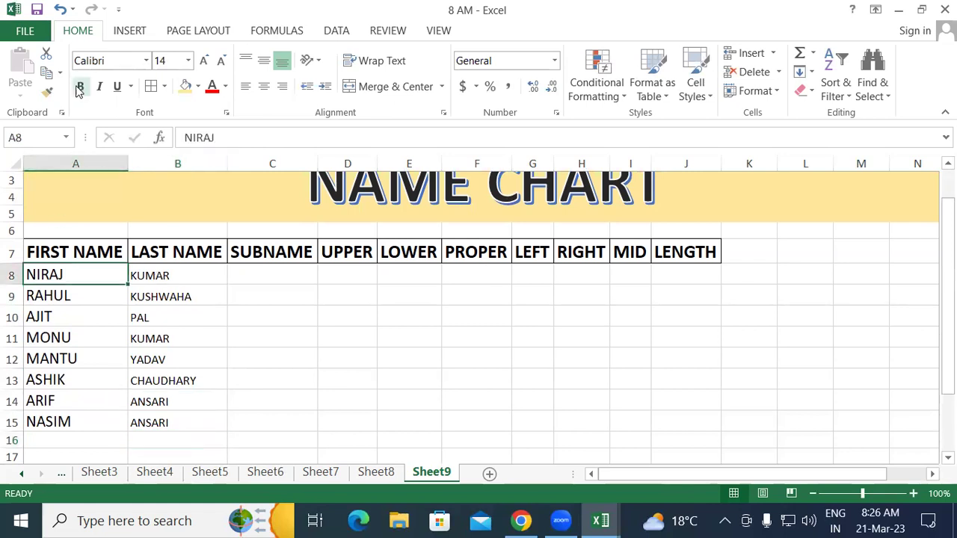
pyautogui.click(47, 92)
pyautogui.click(181, 274)
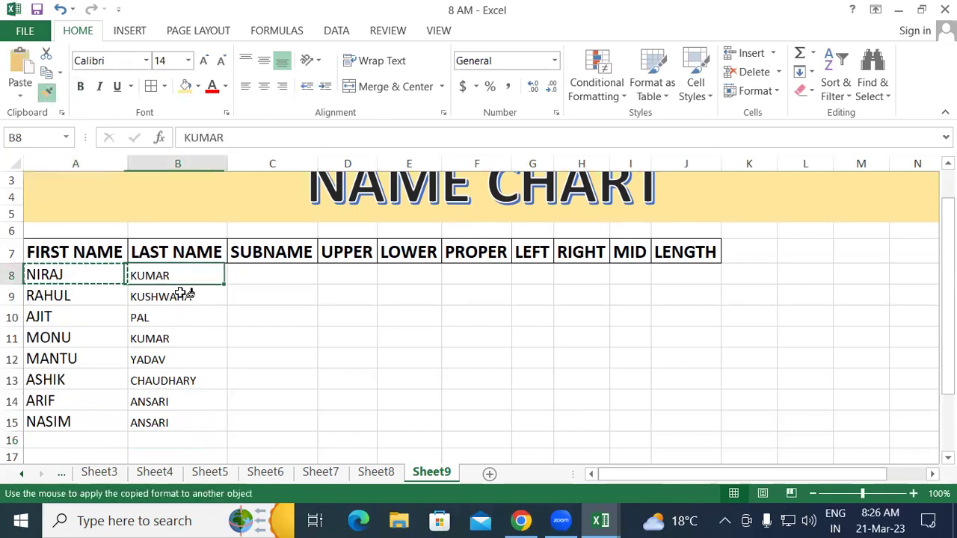
pyautogui.moveTo(182, 294); pyautogui.dragTo(185, 420)
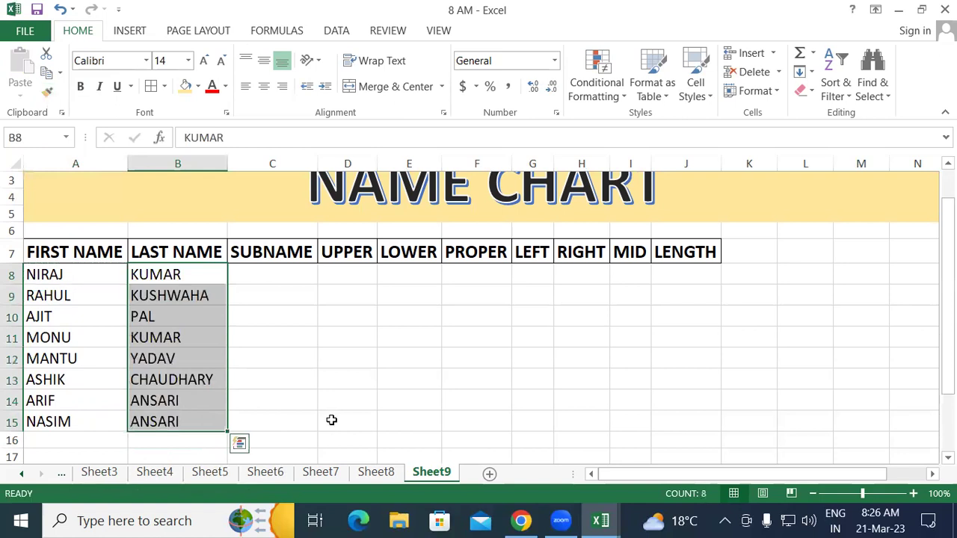
# - Apply All Borders to the table body A8:J15
pyautogui.click(366, 394)
pyautogui.click(85, 275)
pyautogui.moveTo(104, 306)
pyautogui.mouseDown()
pyautogui.moveTo(676, 408)
pyautogui.moveTo(677, 418)
pyautogui.mouseUp()
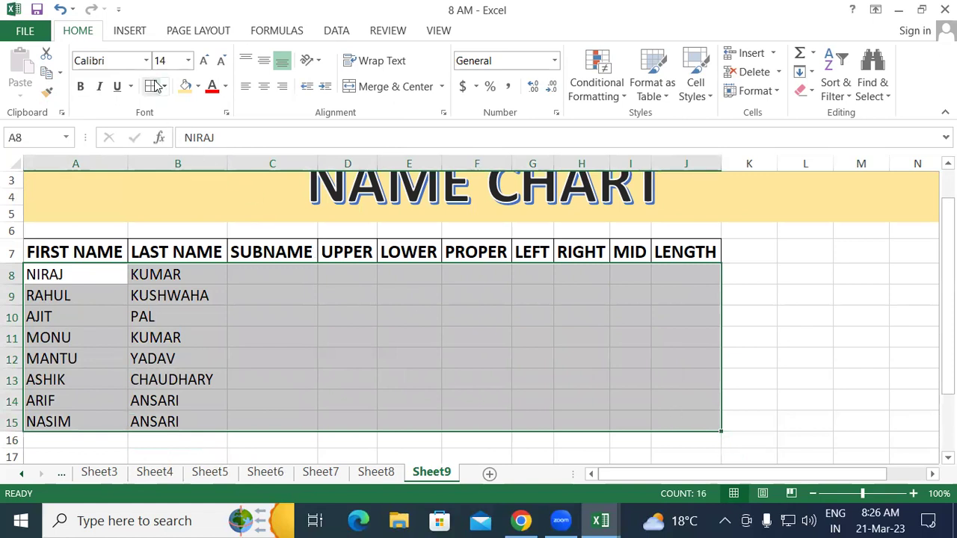
pyautogui.moveTo(276, 316); pyautogui.dragTo(463, 364)
pyautogui.click(284, 277)
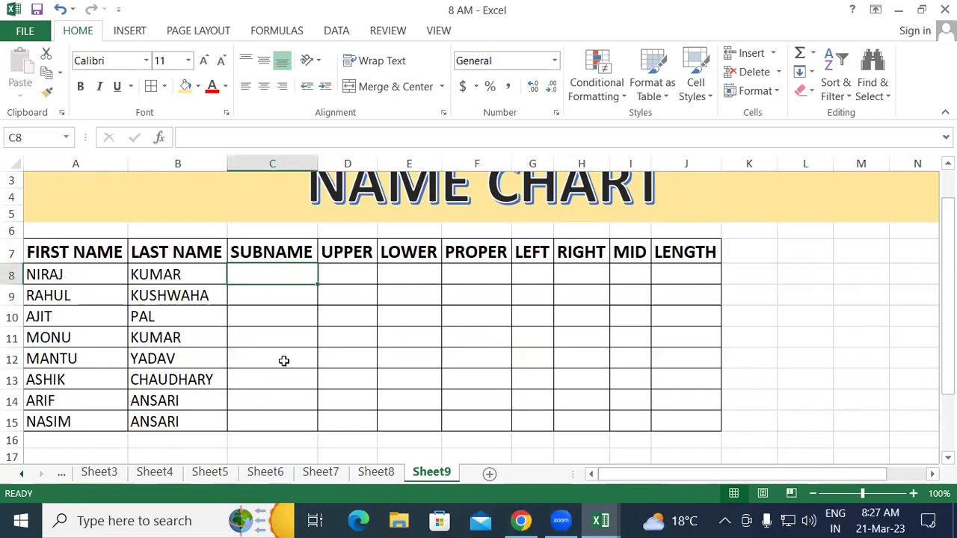
# - Enter =CONCATENATE(A8,B8) in C8 and fill it down to row 15
pyautogui.write('=CO')
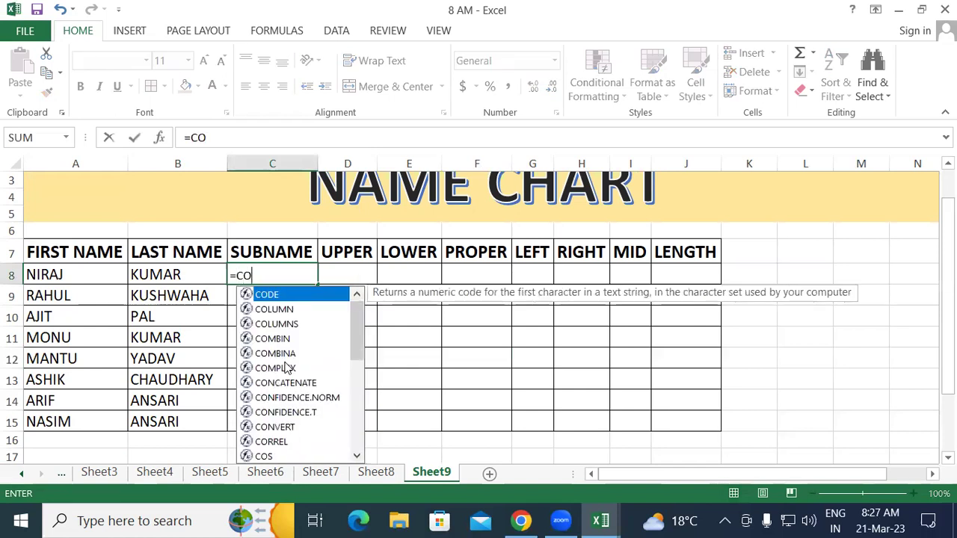
pyautogui.write('N')
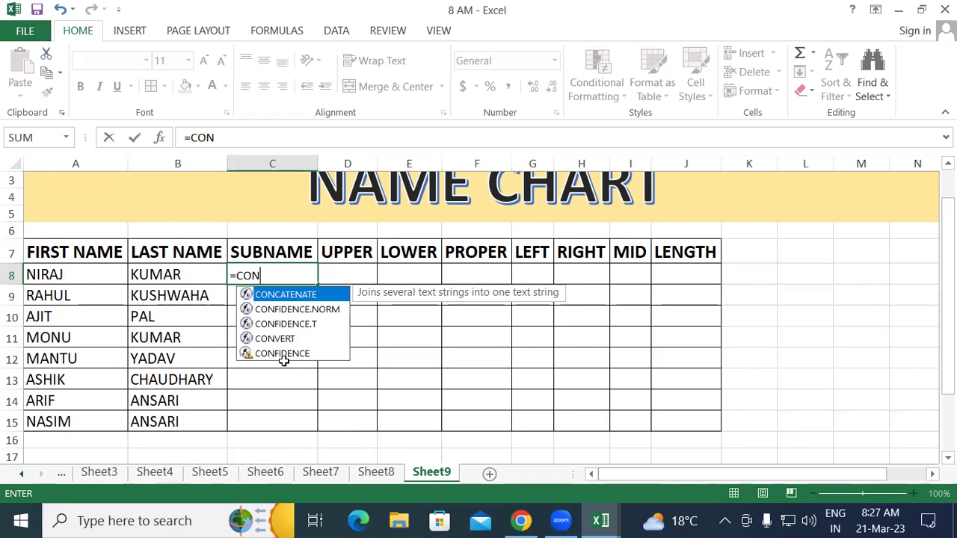
pyautogui.press('Tab')
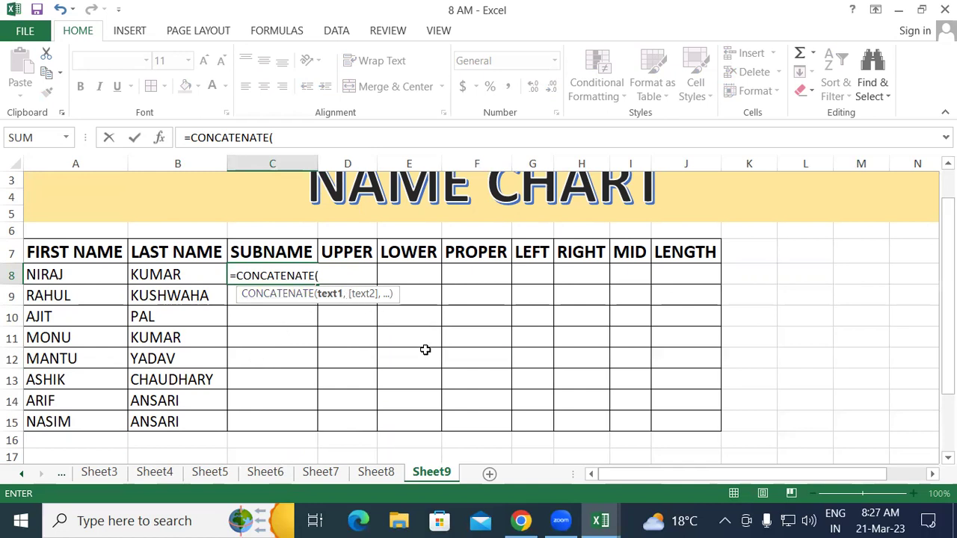
pyautogui.click(71, 276)
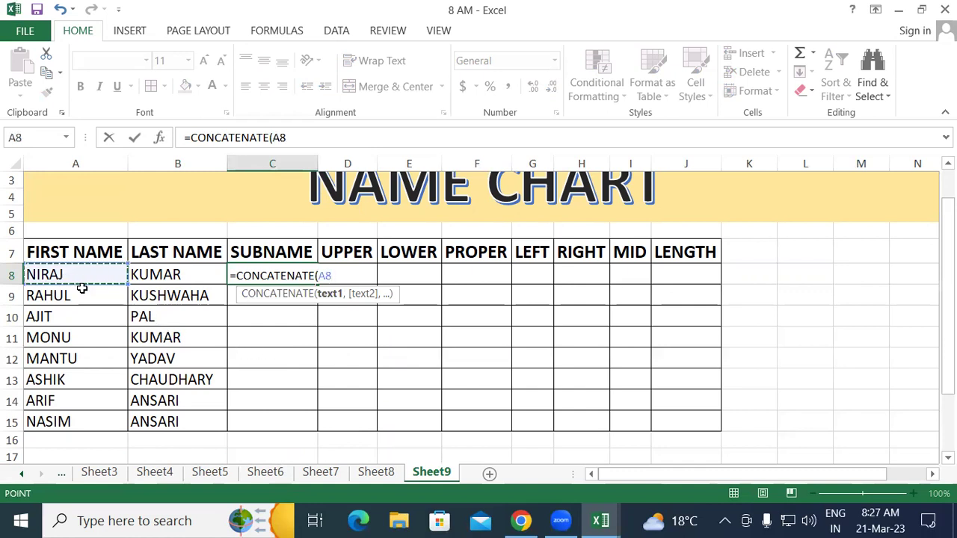
pyautogui.write(',')
pyautogui.click(190, 279)
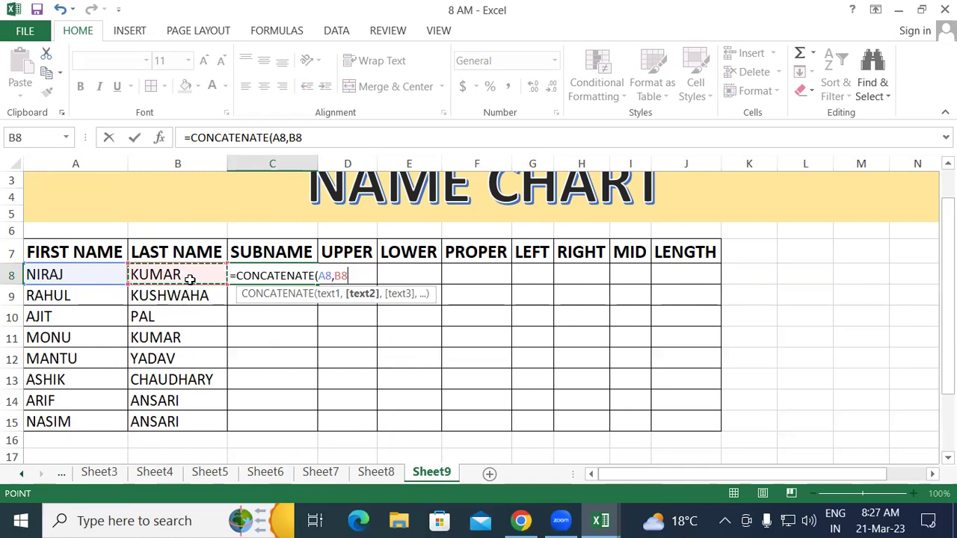
pyautogui.press('Return')
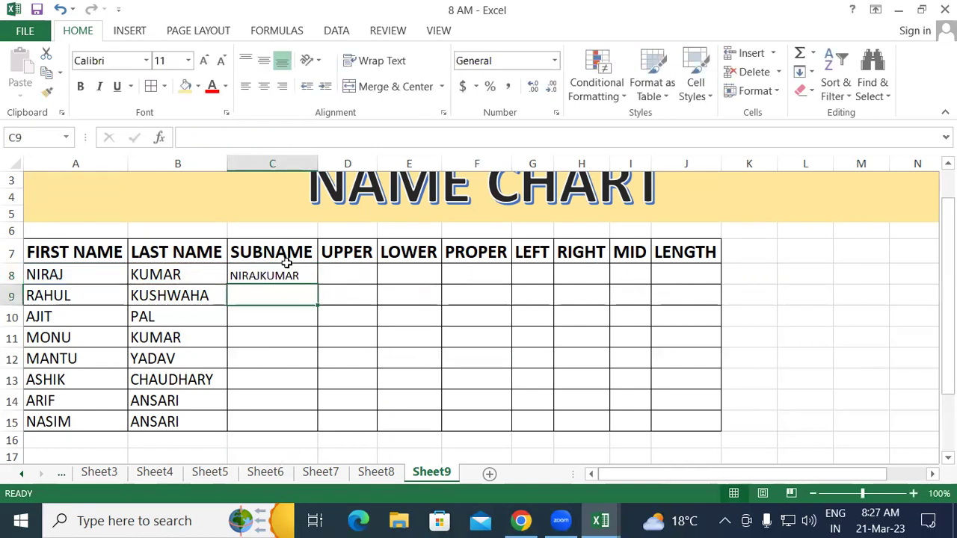
pyautogui.click(299, 280)
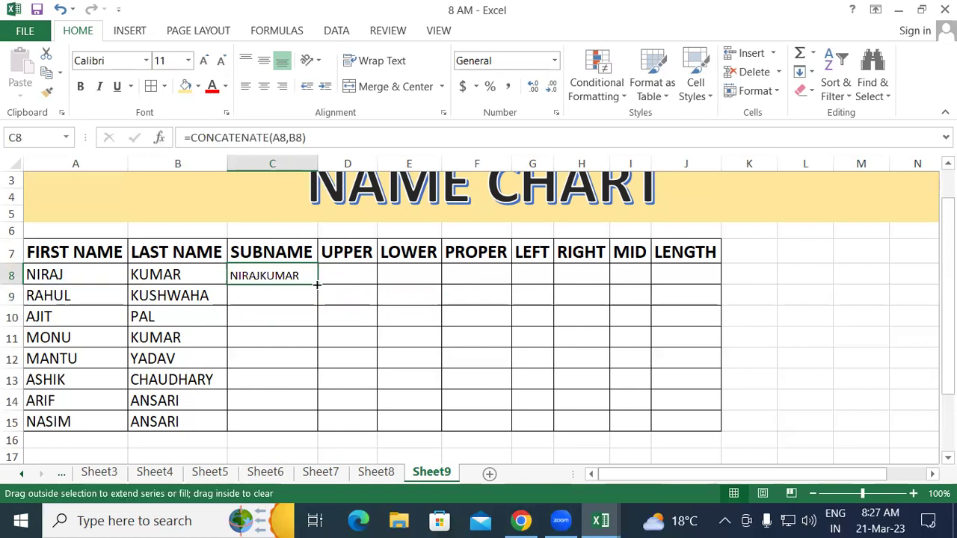
pyautogui.doubleClick(317, 283)
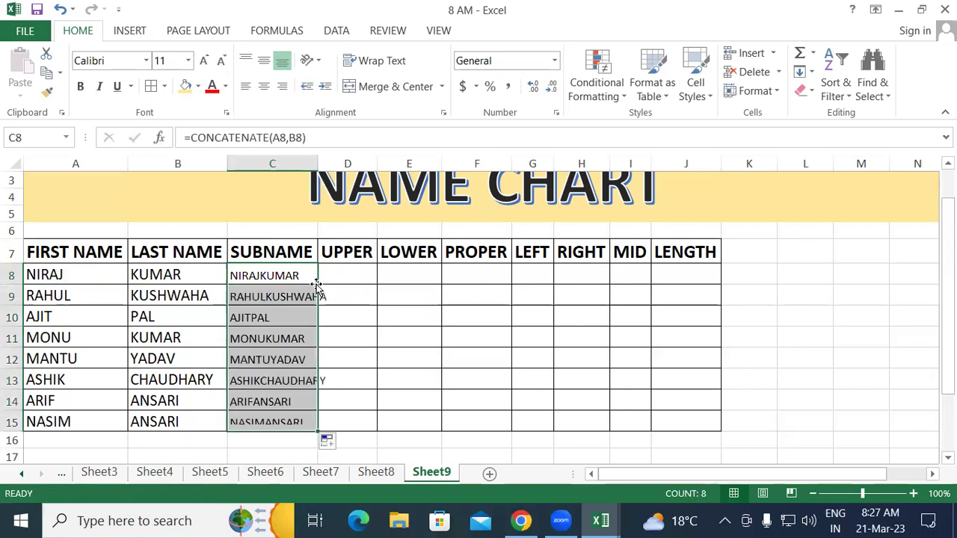
# - Set the joined names to 14 pt and autofit column C
pyautogui.click(222, 61)
pyautogui.click(222, 61)
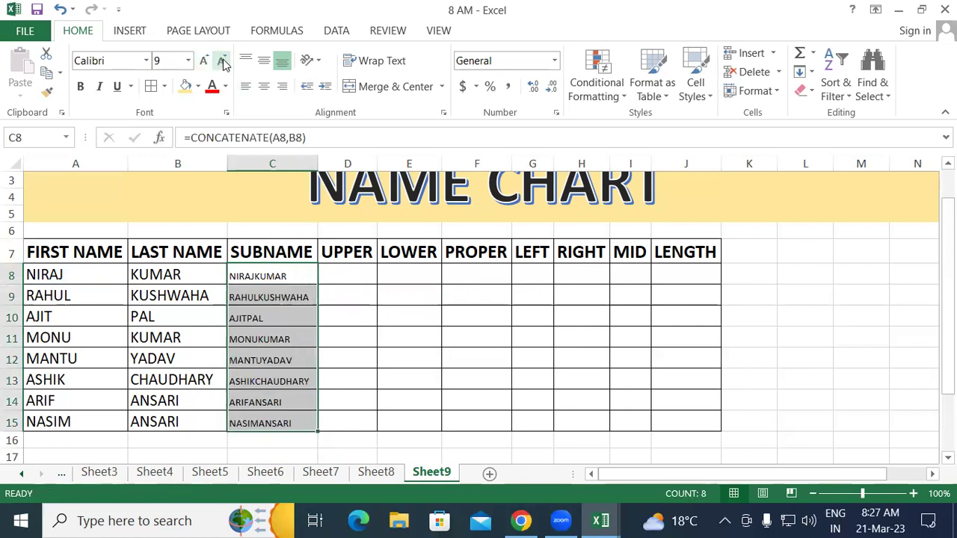
pyautogui.click(205, 61)
pyautogui.click(205, 62)
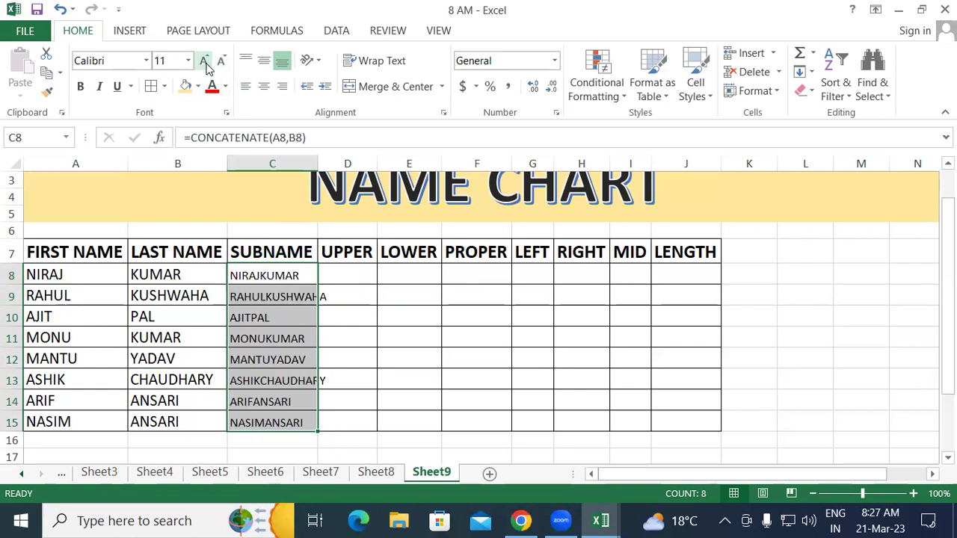
pyautogui.click(205, 62)
pyautogui.click(205, 61)
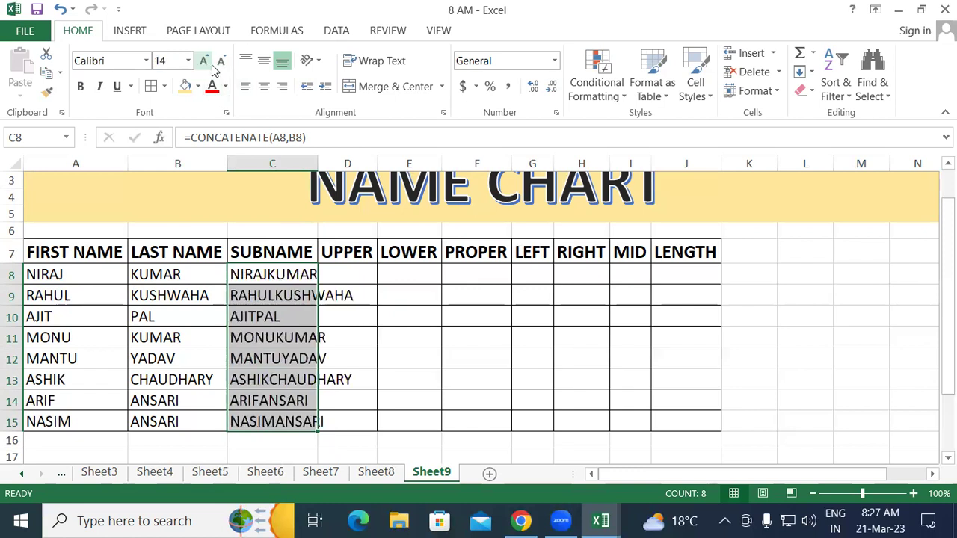
pyautogui.click(301, 154)
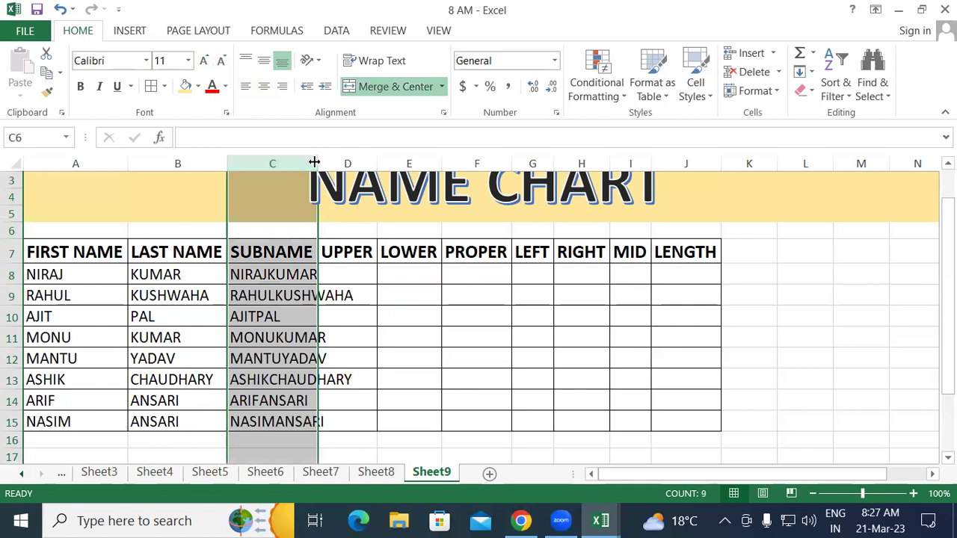
pyautogui.doubleClick(317, 159)
pyautogui.click(406, 290)
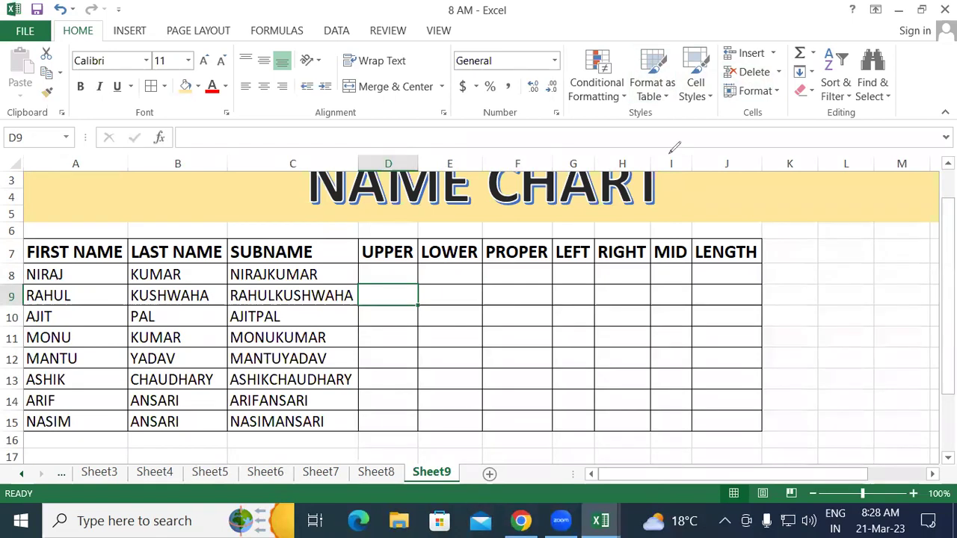
pyautogui.click(801, 285)
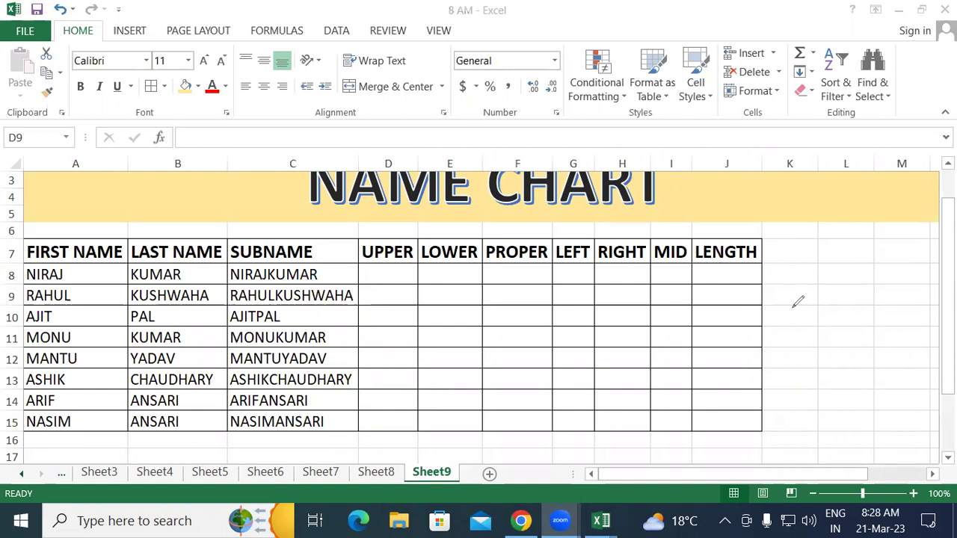
# - Handwrite red notes and ticks in column L beside the table
pyautogui.moveTo(769, 262)
pyautogui.mouseDown()
pyautogui.moveTo(790, 258)
pyautogui.moveTo(785, 323)
pyautogui.moveTo(809, 303)
pyautogui.mouseUp()
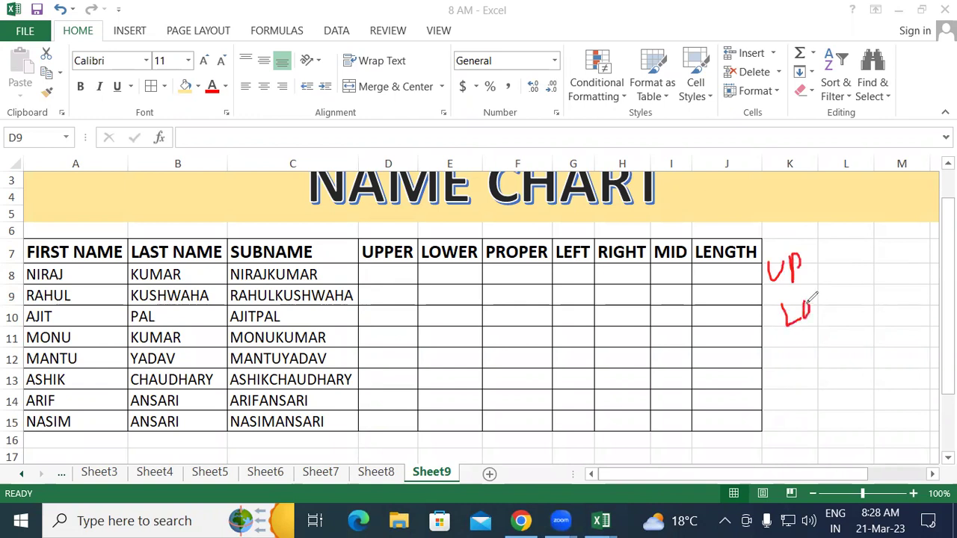
pyautogui.moveTo(791, 346)
pyautogui.mouseDown()
pyautogui.moveTo(793, 365)
pyautogui.moveTo(813, 359)
pyautogui.mouseUp()
pyautogui.moveTo(827, 320); pyautogui.dragTo(826, 374)
pyautogui.moveTo(504, 261)
pyautogui.mouseDown()
pyautogui.moveTo(517, 271)
pyautogui.moveTo(554, 233)
pyautogui.mouseUp()
pyautogui.moveTo(851, 336)
pyautogui.mouseDown()
pyautogui.moveTo(852, 365)
pyautogui.moveTo(873, 334)
pyautogui.moveTo(865, 356)
pyautogui.moveTo(893, 360)
pyautogui.moveTo(912, 338)
pyautogui.mouseUp()
pyautogui.moveTo(822, 260); pyautogui.dragTo(838, 256)
pyautogui.moveTo(851, 187); pyautogui.dragTo(852, 248)
pyautogui.moveTo(852, 191)
pyautogui.mouseDown()
pyautogui.moveTo(879, 234)
pyautogui.moveTo(882, 211)
pyautogui.moveTo(877, 224)
pyautogui.mouseUp()
pyautogui.moveTo(873, 179); pyautogui.dragTo(879, 204)
pyautogui.moveTo(844, 277); pyautogui.dragTo(844, 305)
pyautogui.moveTo(849, 270)
pyautogui.mouseDown()
pyautogui.moveTo(830, 309)
pyautogui.moveTo(869, 281)
pyautogui.moveTo(866, 303)
pyautogui.moveTo(867, 263)
pyautogui.moveTo(871, 290)
pyautogui.mouseUp()
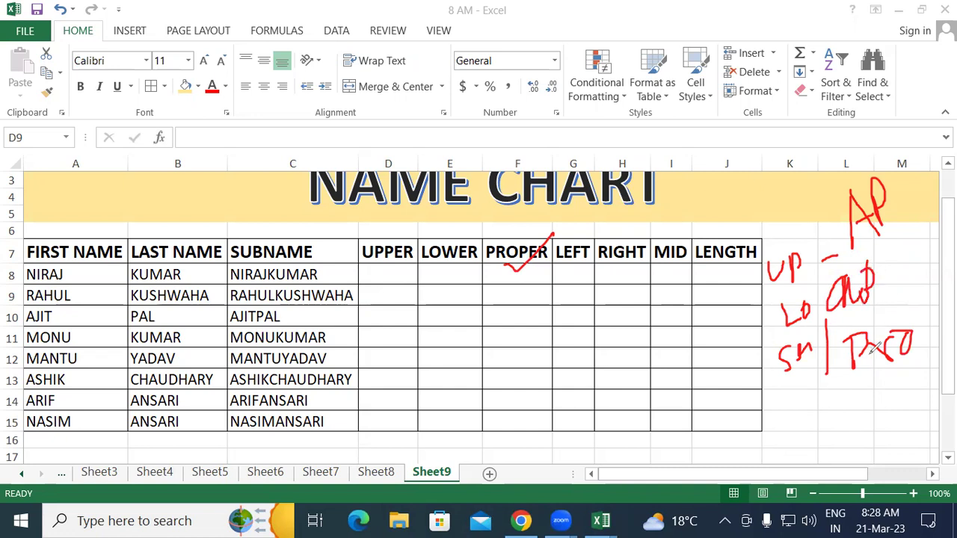
pyautogui.moveTo(812, 411)
pyautogui.mouseDown()
pyautogui.moveTo(815, 428)
pyautogui.moveTo(820, 396)
pyautogui.moveTo(844, 438)
pyautogui.moveTo(841, 412)
pyautogui.moveTo(856, 437)
pyautogui.moveTo(861, 406)
pyautogui.moveTo(850, 448)
pyautogui.mouseUp()
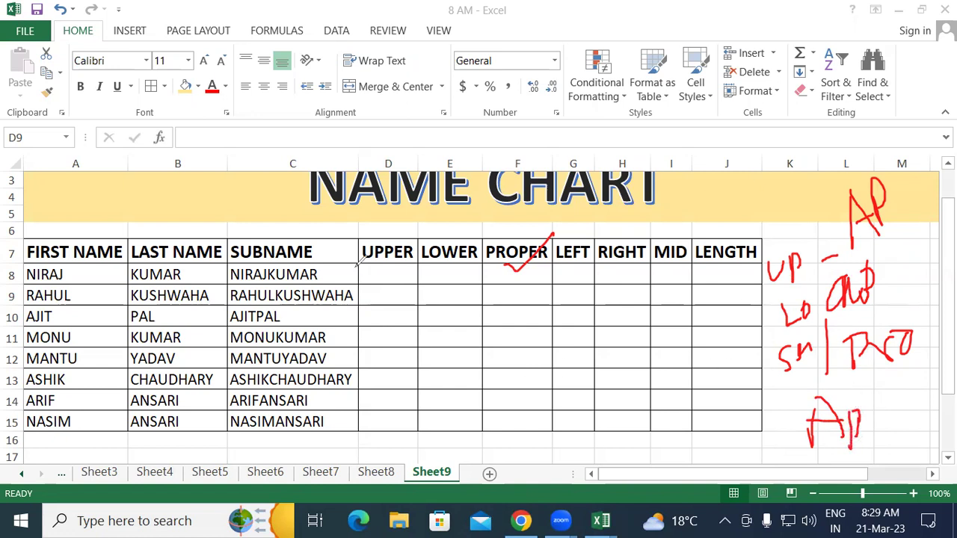
pyautogui.moveTo(803, 380)
pyautogui.mouseDown()
pyautogui.moveTo(826, 359)
pyautogui.moveTo(923, 342)
pyautogui.mouseUp()
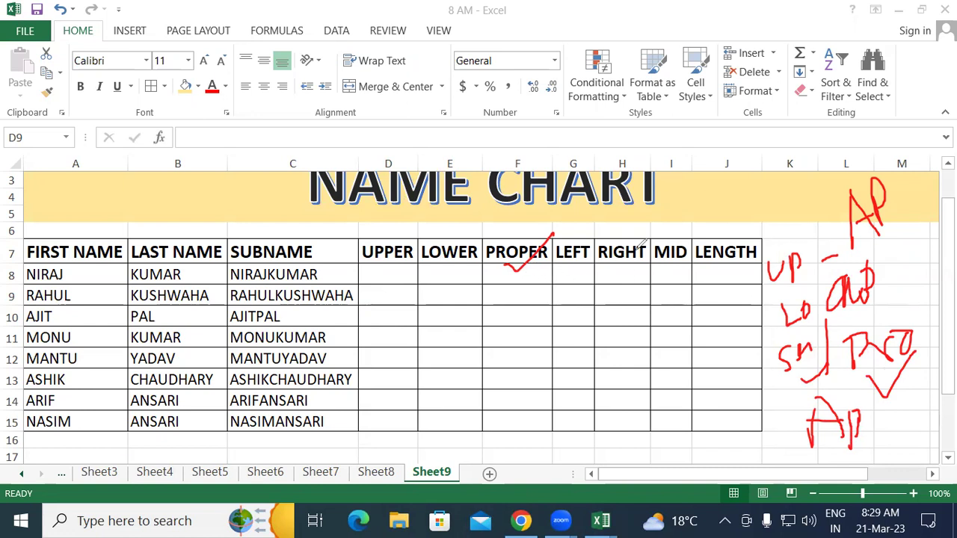
# - Mark the UPPER, PROPER and LEFT headings in red, then erase all red annotations
pyautogui.moveTo(396, 262)
pyautogui.mouseDown()
pyautogui.moveTo(415, 248)
pyautogui.moveTo(475, 253)
pyautogui.moveTo(532, 283)
pyautogui.moveTo(562, 228)
pyautogui.mouseUp()
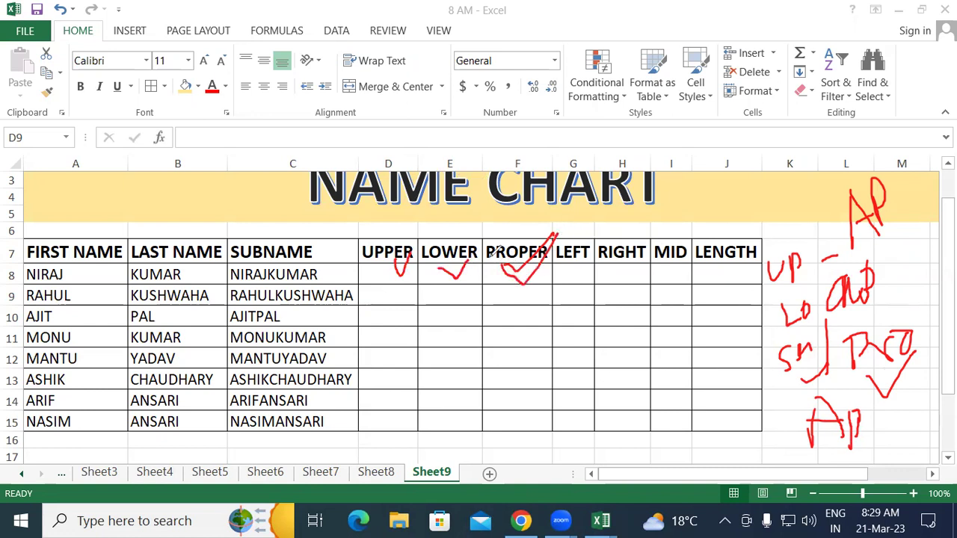
pyautogui.moveTo(513, 222)
pyautogui.mouseDown()
pyautogui.moveTo(494, 251)
pyautogui.moveTo(568, 293)
pyautogui.moveTo(498, 219)
pyautogui.moveTo(462, 286)
pyautogui.mouseUp()
pyautogui.moveTo(429, 259)
pyautogui.mouseDown()
pyautogui.moveTo(367, 247)
pyautogui.moveTo(419, 275)
pyautogui.moveTo(752, 267)
pyautogui.moveTo(854, 192)
pyautogui.moveTo(901, 179)
pyautogui.mouseUp()
pyautogui.moveTo(779, 241)
pyautogui.mouseDown()
pyautogui.moveTo(795, 267)
pyautogui.moveTo(893, 292)
pyautogui.moveTo(792, 329)
pyautogui.moveTo(811, 428)
pyautogui.moveTo(856, 415)
pyautogui.mouseUp()
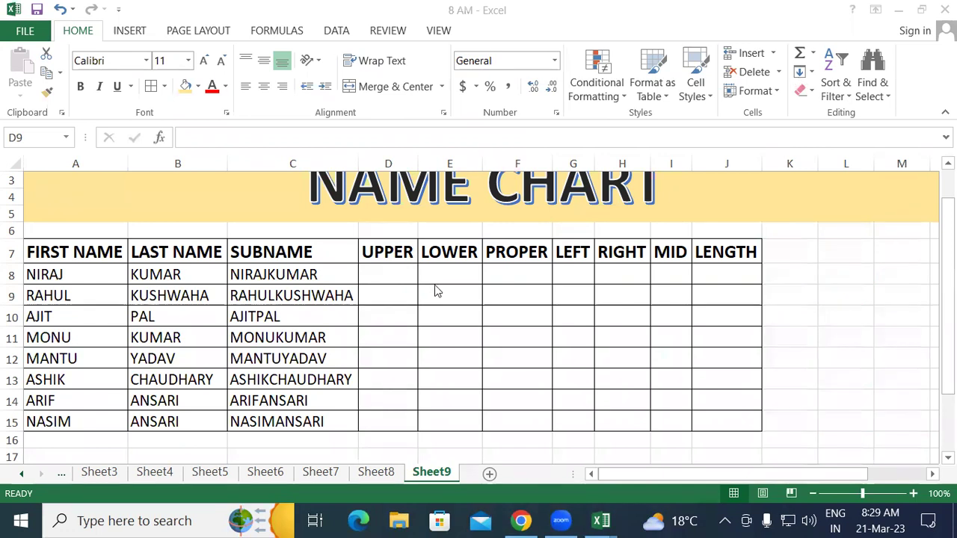
# - Enter =UPPER(C8) in D8, fill it down to row 15 and autofit column D
pyautogui.click(390, 269)
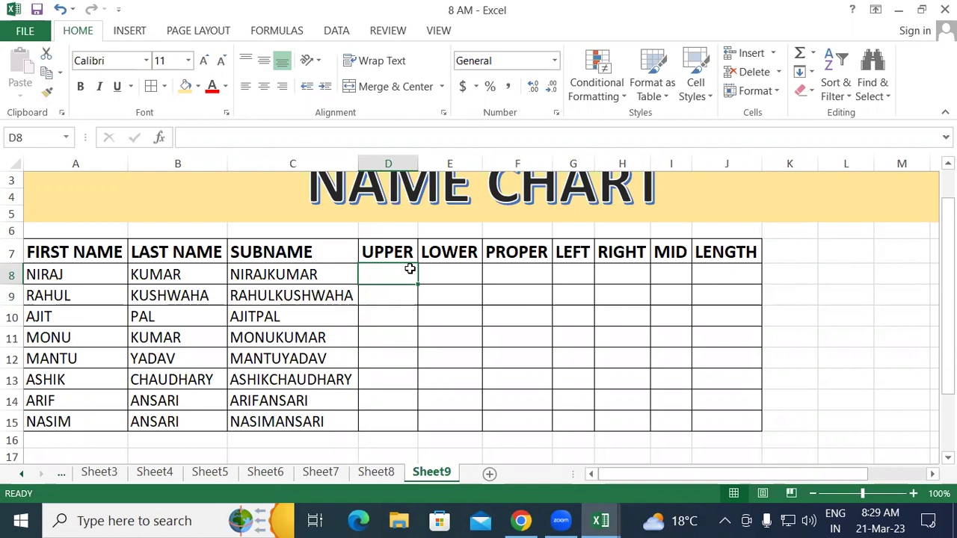
pyautogui.write('=UP')
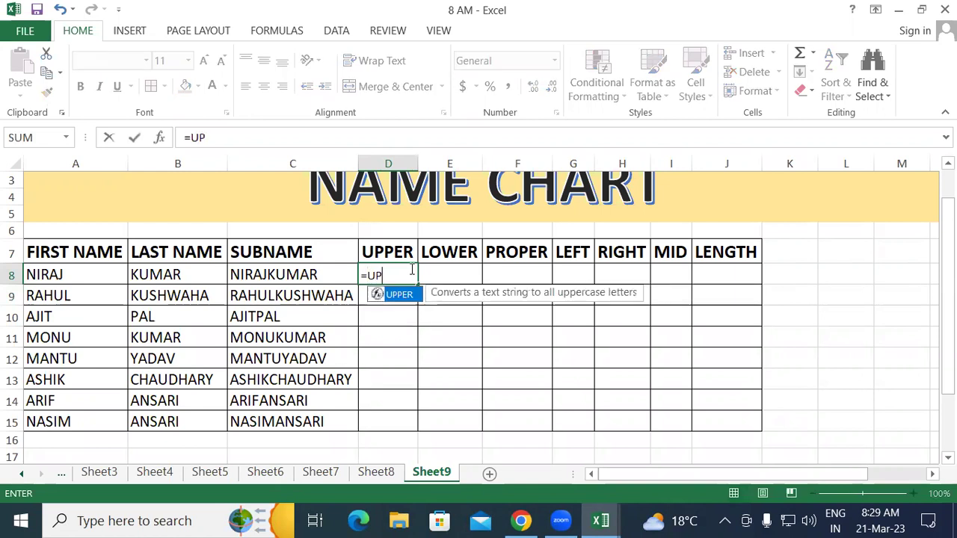
pyautogui.press('Tab')
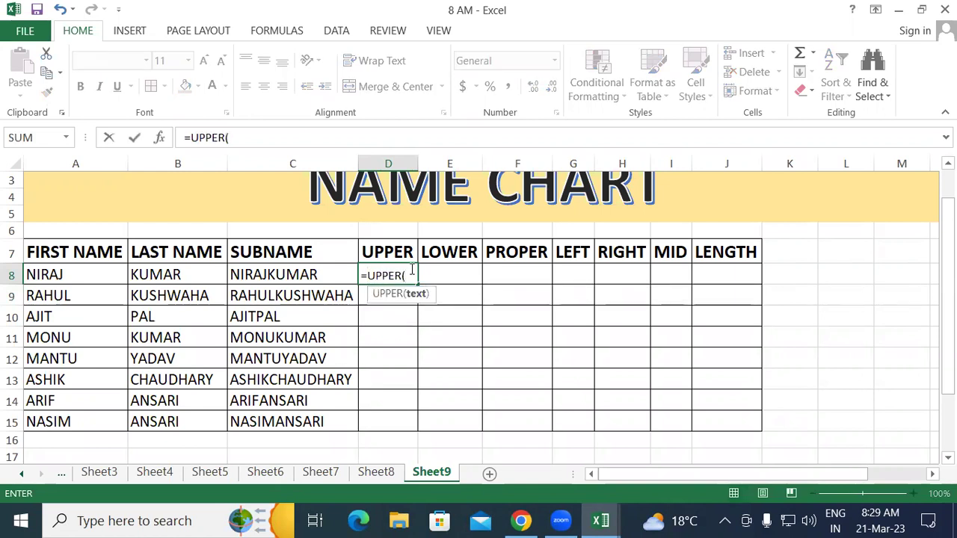
pyautogui.click(300, 276)
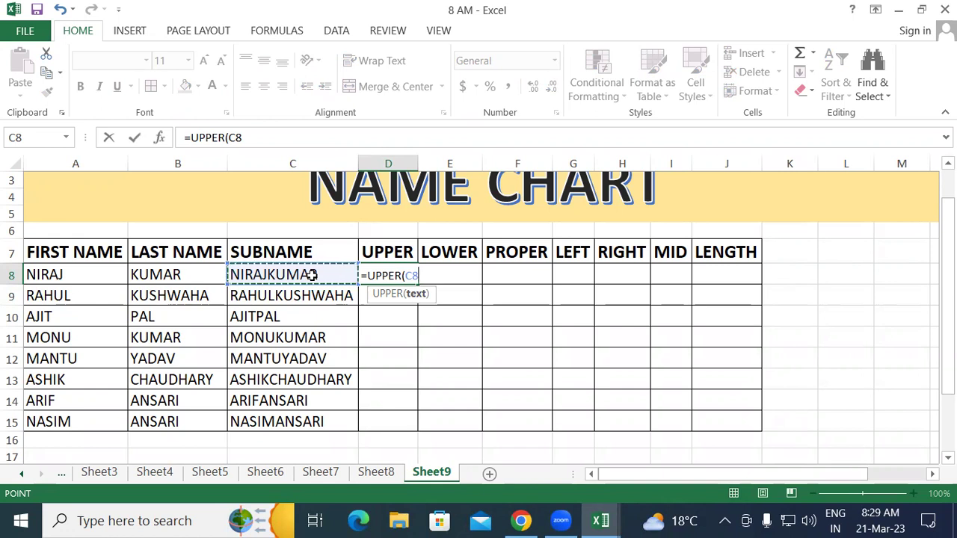
pyautogui.press('Return')
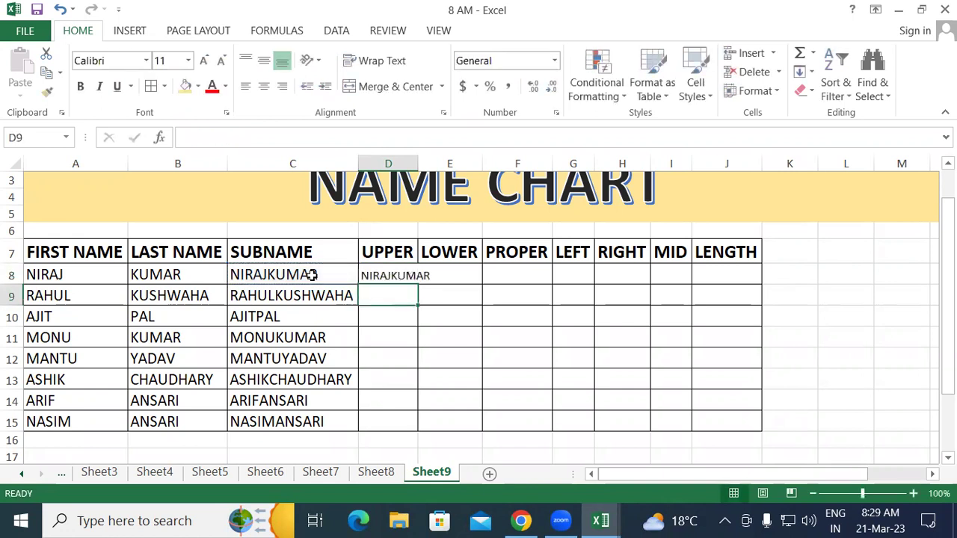
pyautogui.click(409, 162)
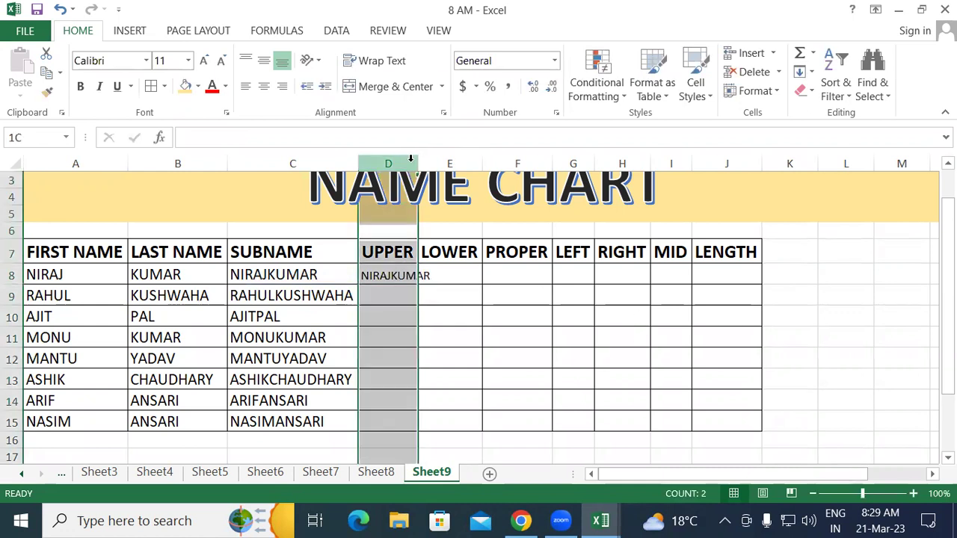
pyautogui.moveTo(422, 162); pyautogui.dragTo(438, 162)
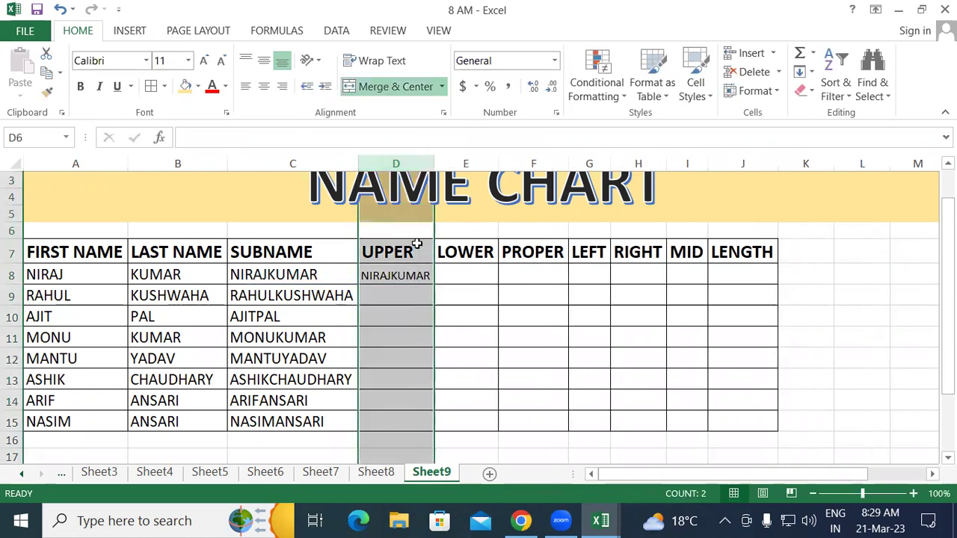
pyautogui.click(406, 275)
pyautogui.doubleClick(434, 285)
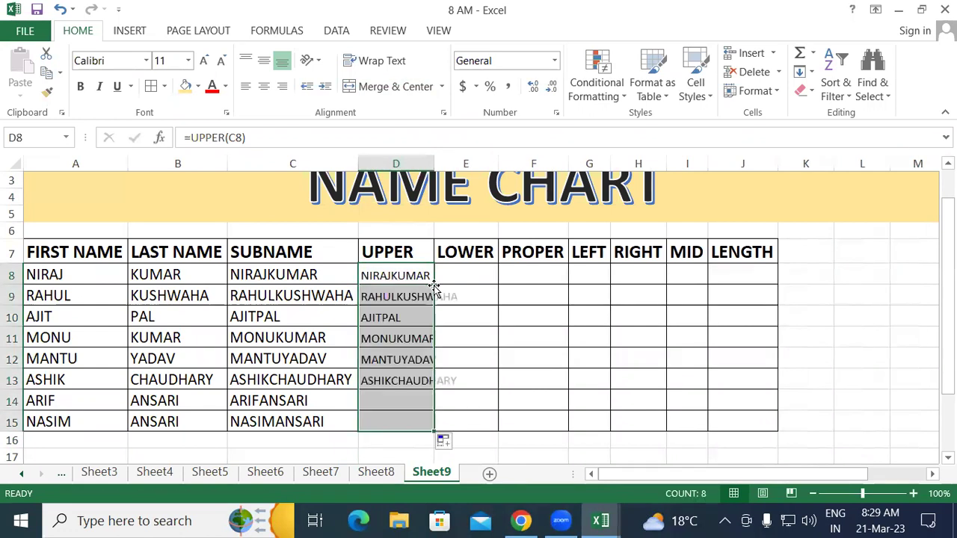
pyautogui.click(423, 162)
pyautogui.doubleClick(434, 163)
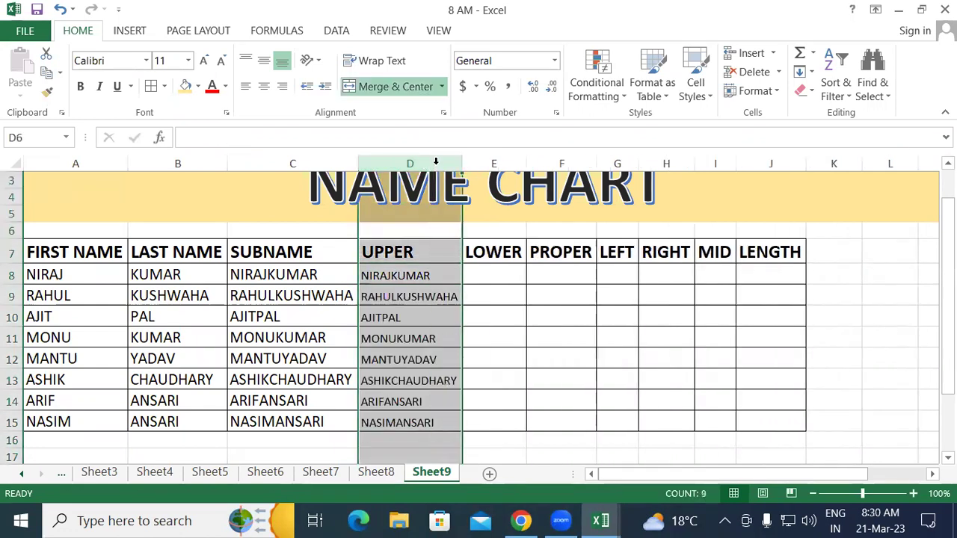
# - Paint C8's larger text formatting onto D8:E15 and refit column D
pyautogui.click(508, 274)
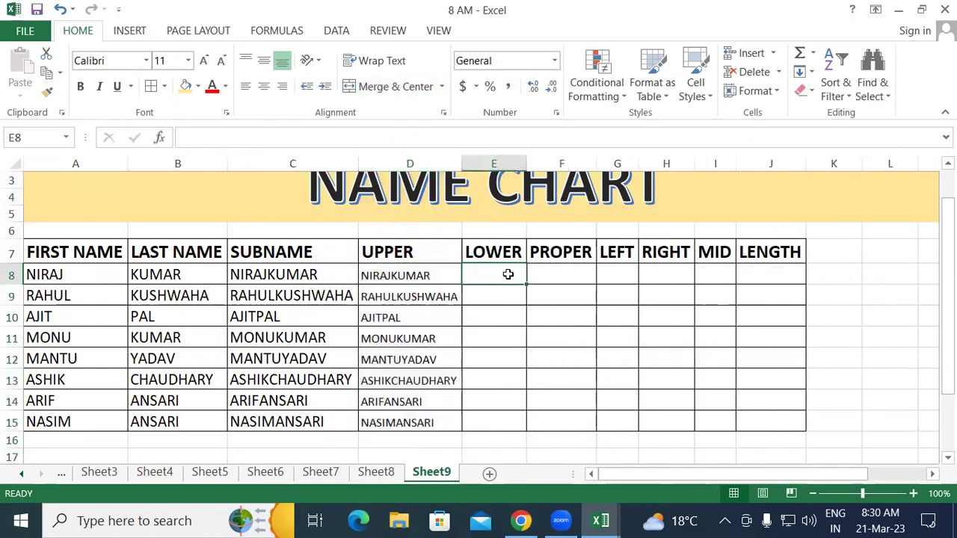
pyautogui.click(329, 274)
pyautogui.click(47, 91)
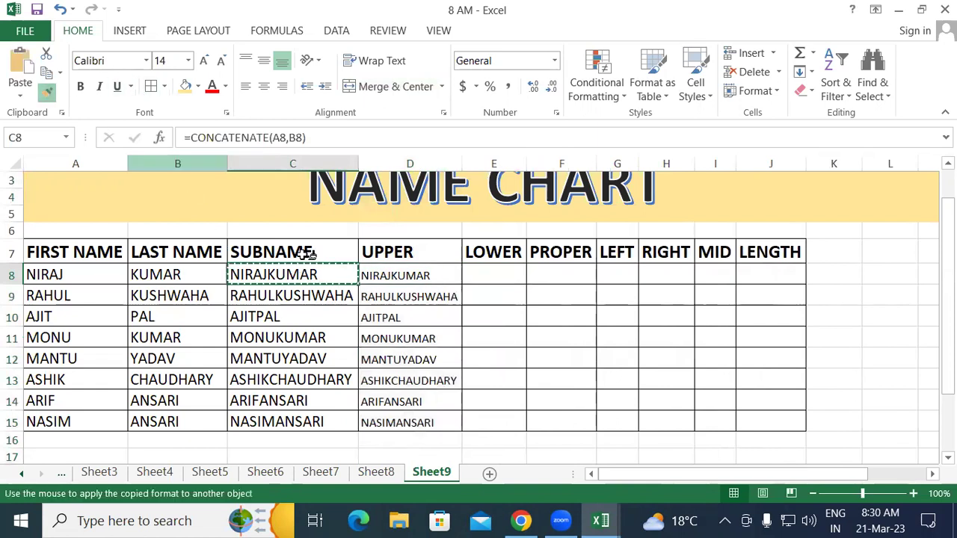
pyautogui.moveTo(402, 272)
pyautogui.mouseDown()
pyautogui.moveTo(503, 434)
pyautogui.moveTo(498, 425)
pyautogui.mouseUp()
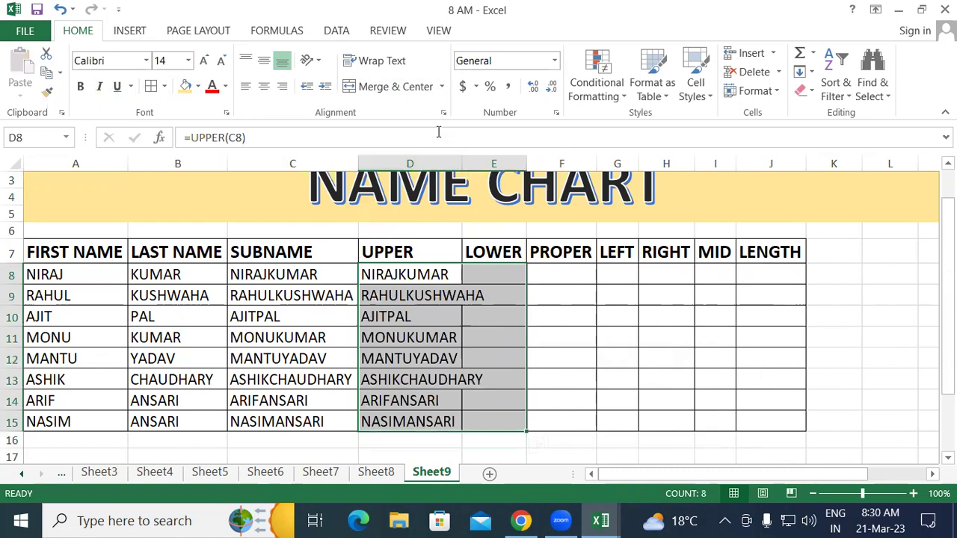
pyautogui.click(411, 163)
pyautogui.doubleClick(462, 163)
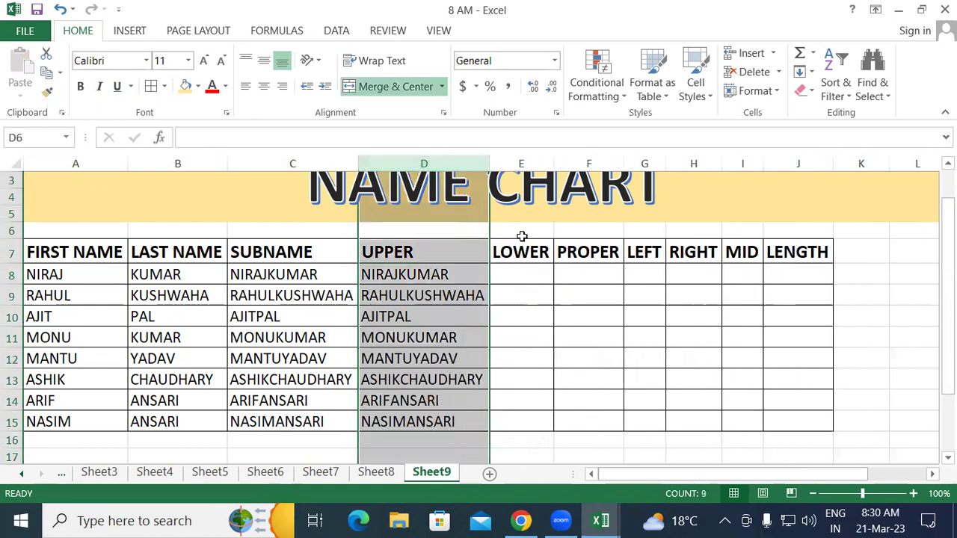
pyautogui.click(527, 270)
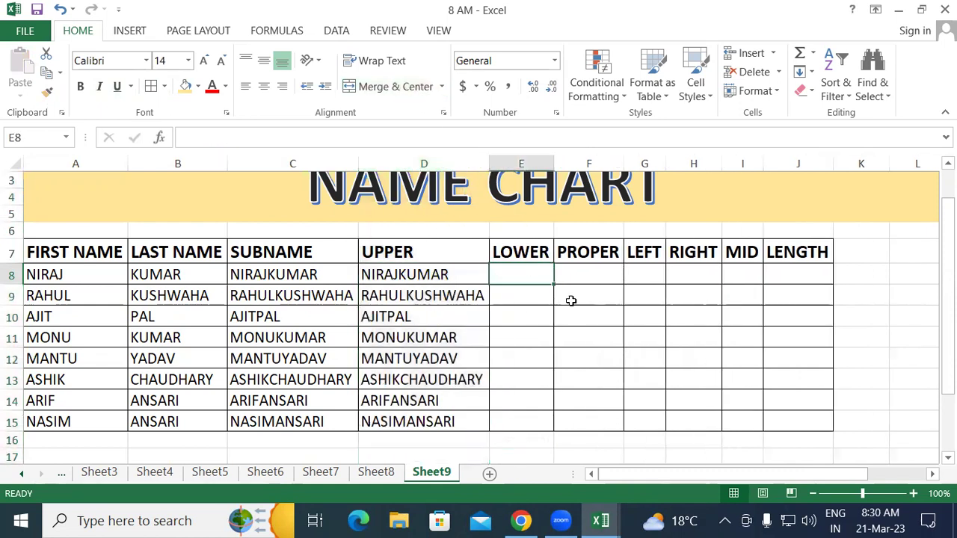
# - Enter =LOWER(C8) in E8, fill it down to E15 and autofit column E
pyautogui.write('=')
pyautogui.write('WER(')
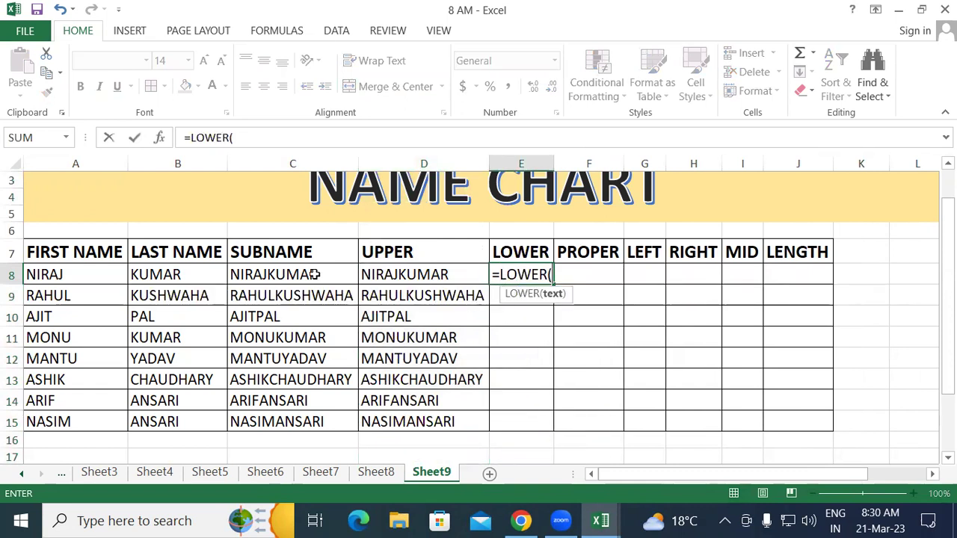
pyautogui.click(315, 275)
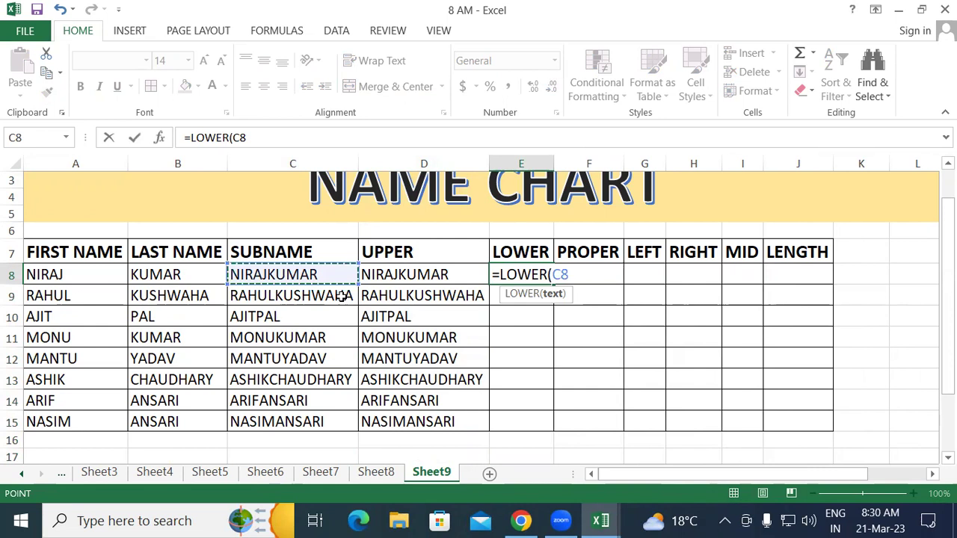
pyautogui.write(')')
pyautogui.press('Return')
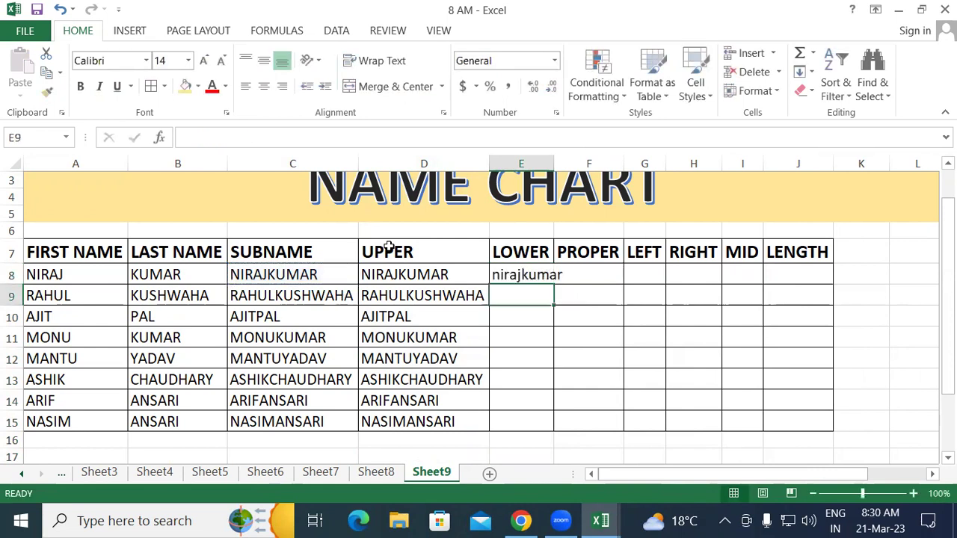
pyautogui.click(499, 274)
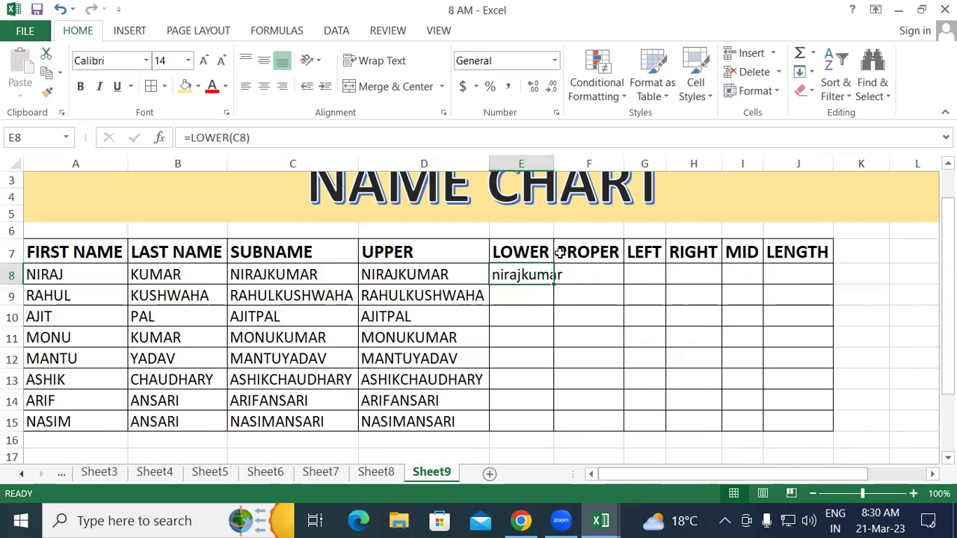
pyautogui.doubleClick(553, 285)
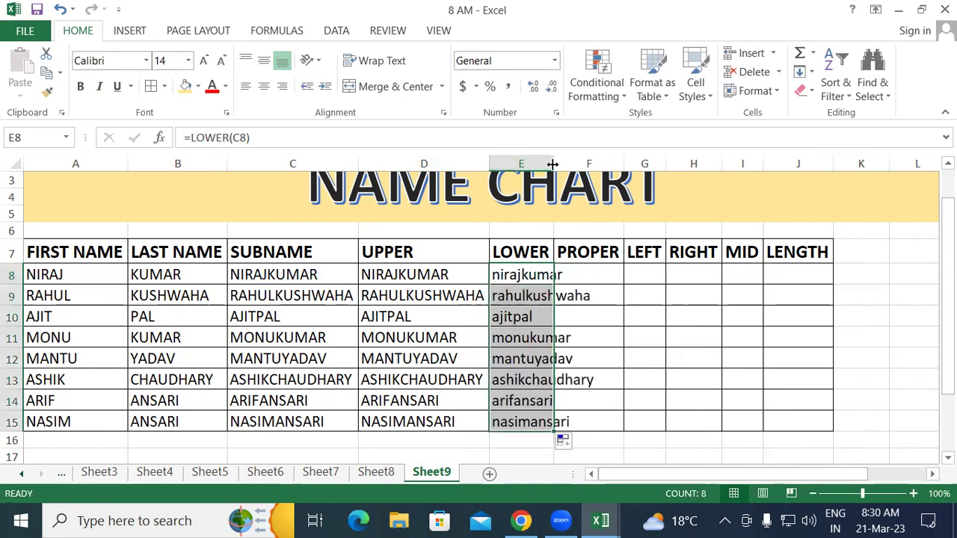
pyautogui.doubleClick(553, 164)
pyautogui.click(614, 275)
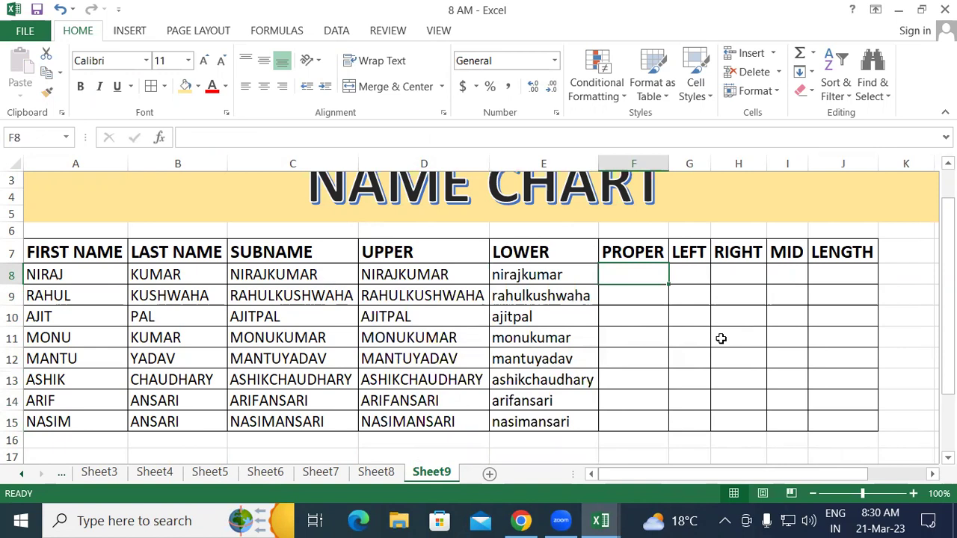
# - Enter =PROPER(C8) in F8
pyautogui.write('=PR')
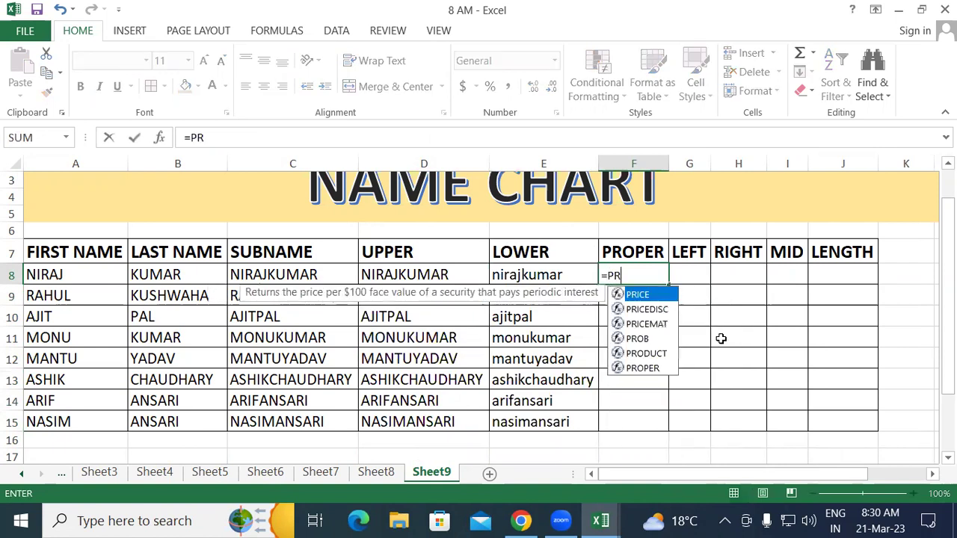
pyautogui.write('O')
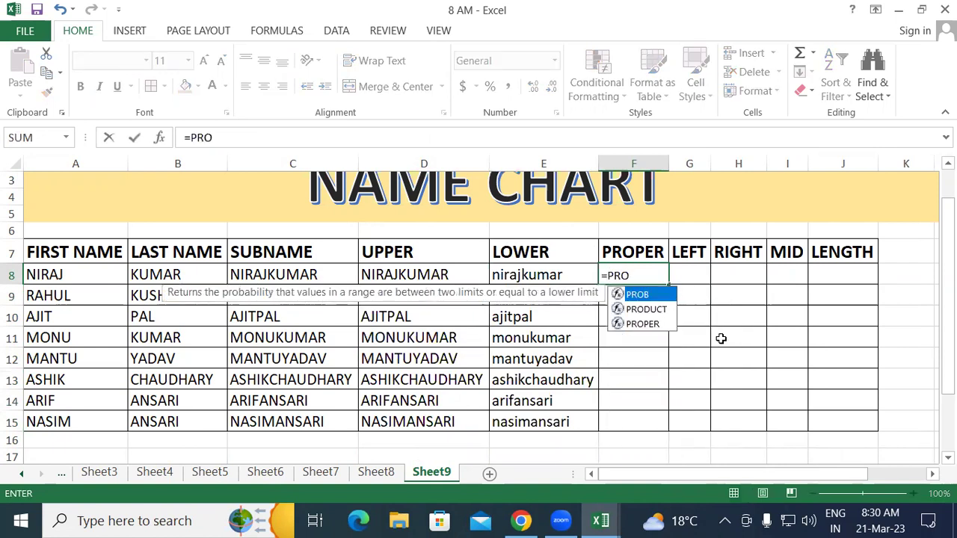
pyautogui.press('Down')
pyautogui.press('Down')
pyautogui.press('Tab')
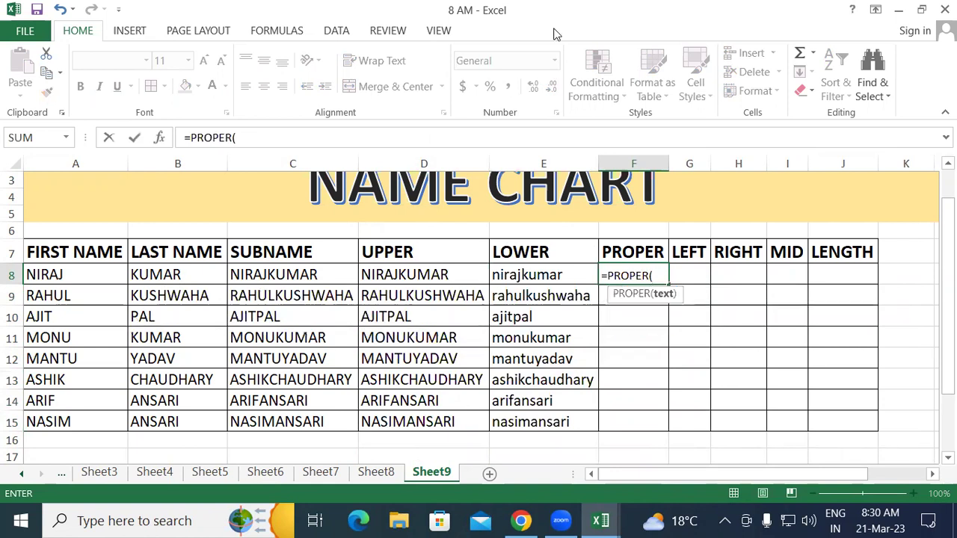
pyautogui.click(253, 276)
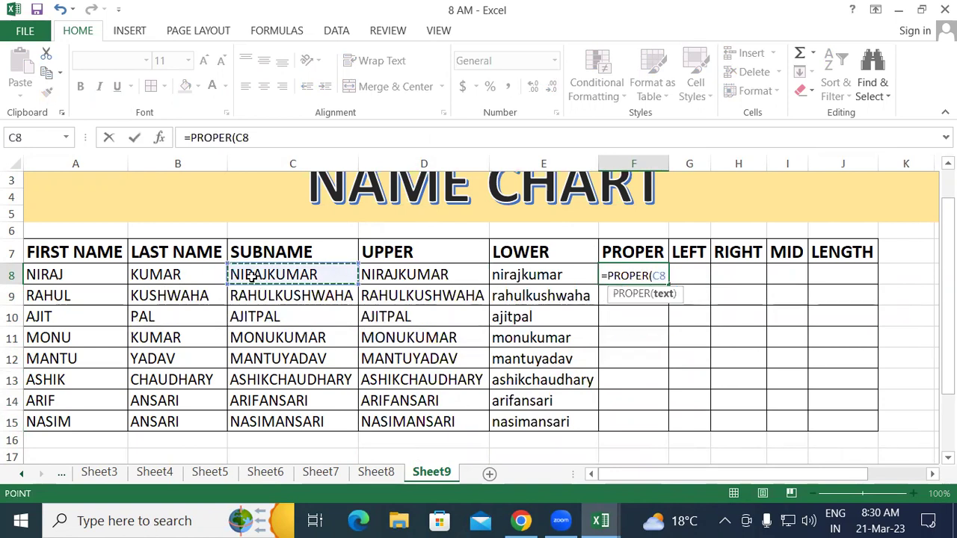
pyautogui.write(')')
pyautogui.press('Return')
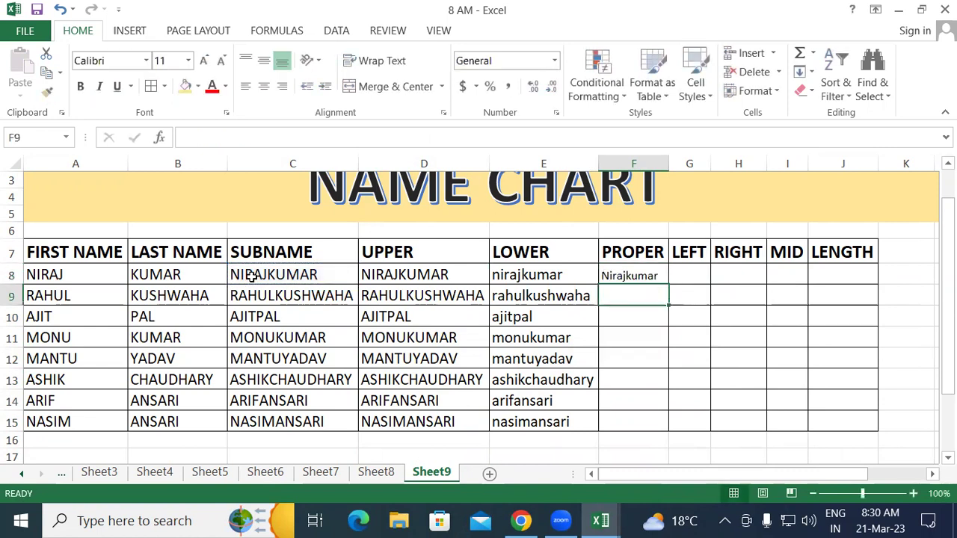
pyautogui.press('Up')
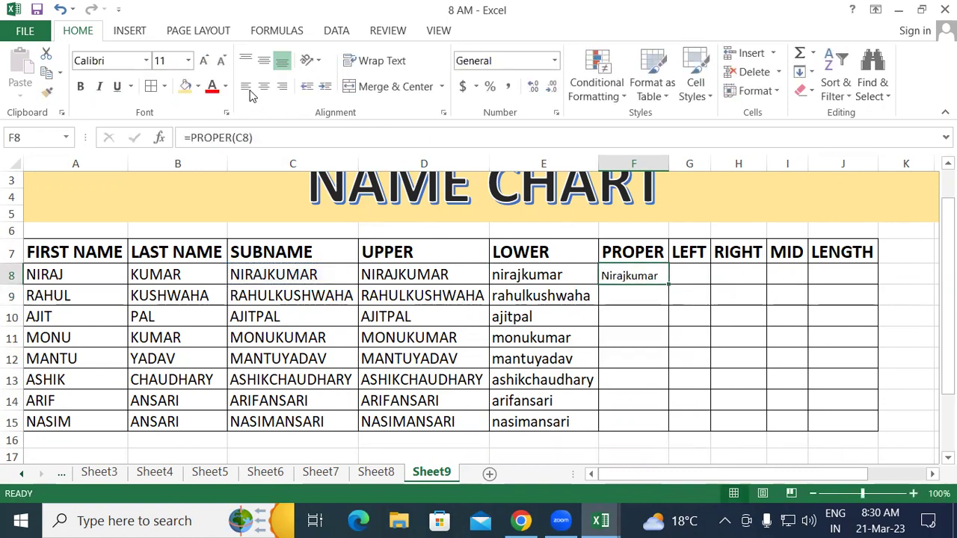
# - Enlarge the PROPER text, fill the formula down to F15 and widen column F
pyautogui.click(203, 61)
pyautogui.click(204, 60)
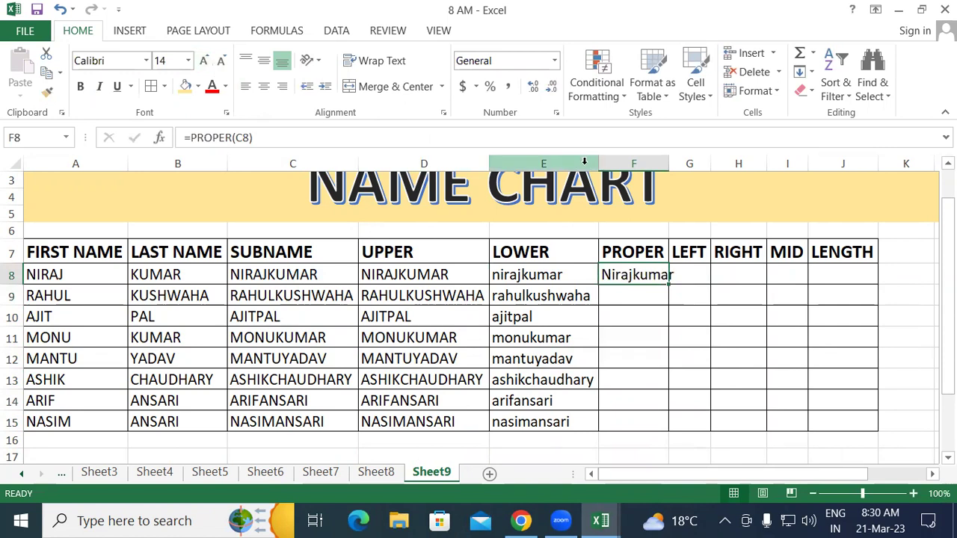
pyautogui.click(657, 162)
pyautogui.moveTo(668, 163); pyautogui.dragTo(677, 163)
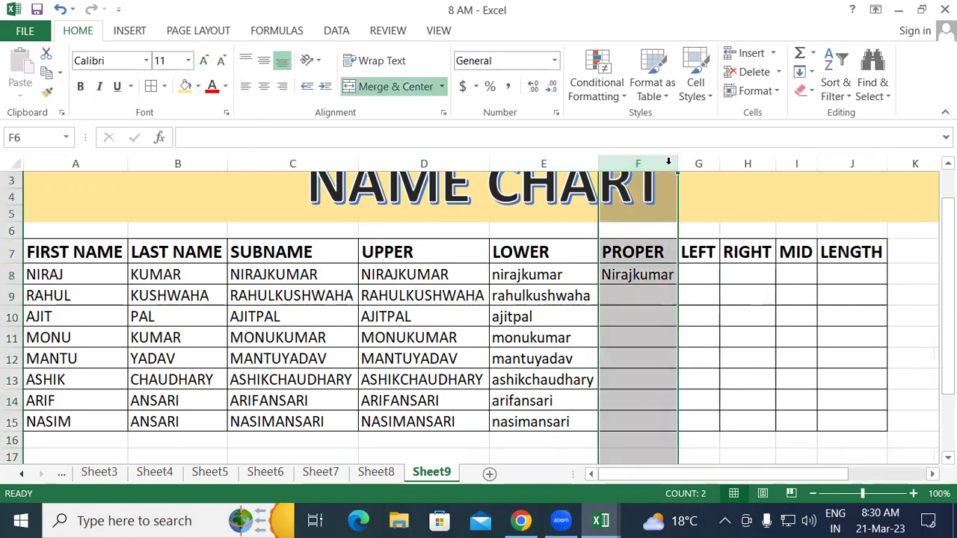
pyautogui.click(668, 275)
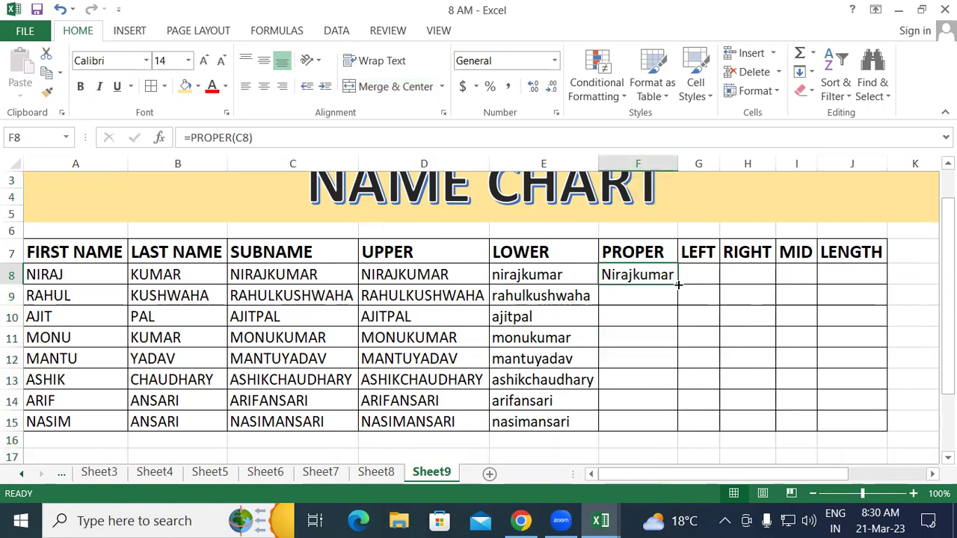
pyautogui.doubleClick(677, 284)
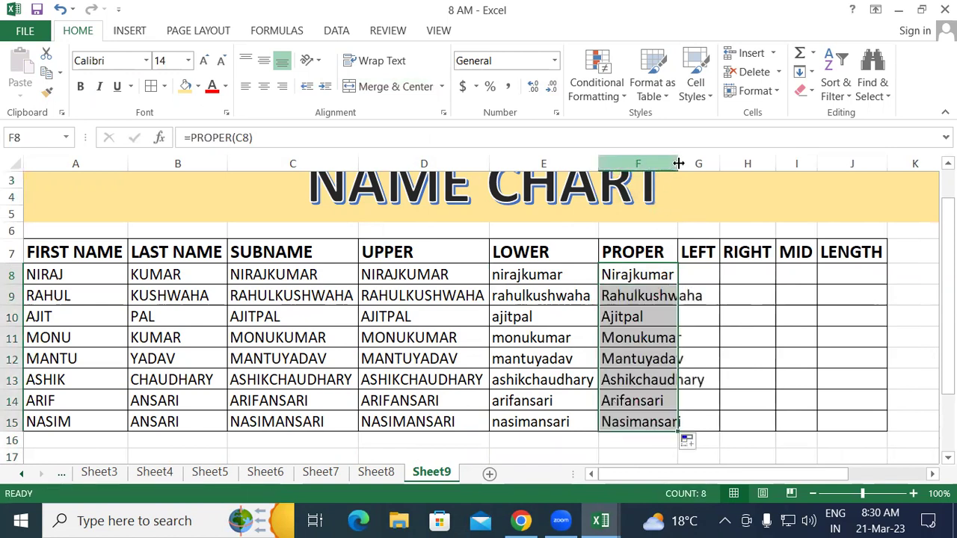
pyautogui.moveTo(677, 163); pyautogui.dragTo(708, 163)
pyautogui.click(774, 316)
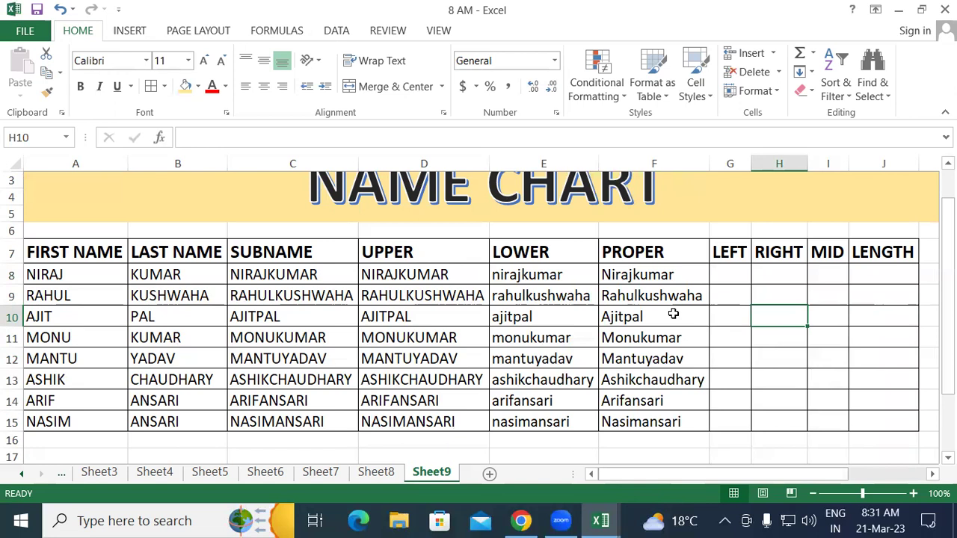
pyautogui.click(719, 269)
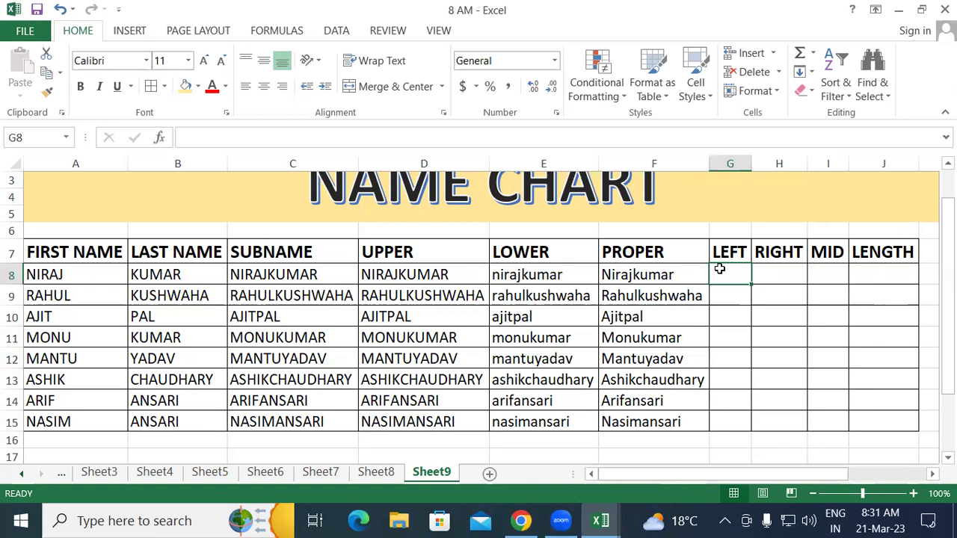
# - Enter =LEFT(C8,5) in G8 and fill it down to row 15
pyautogui.write('=')
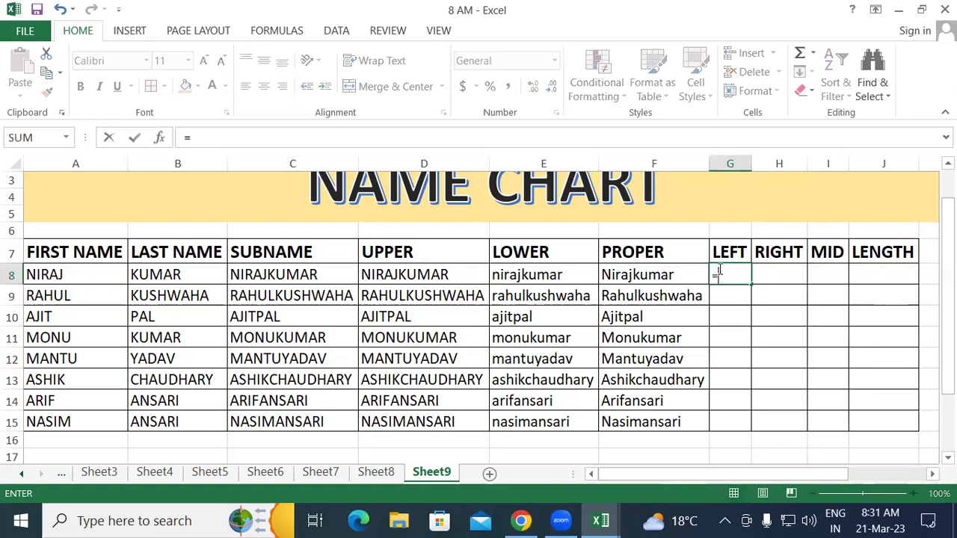
pyautogui.write('LEFT(')
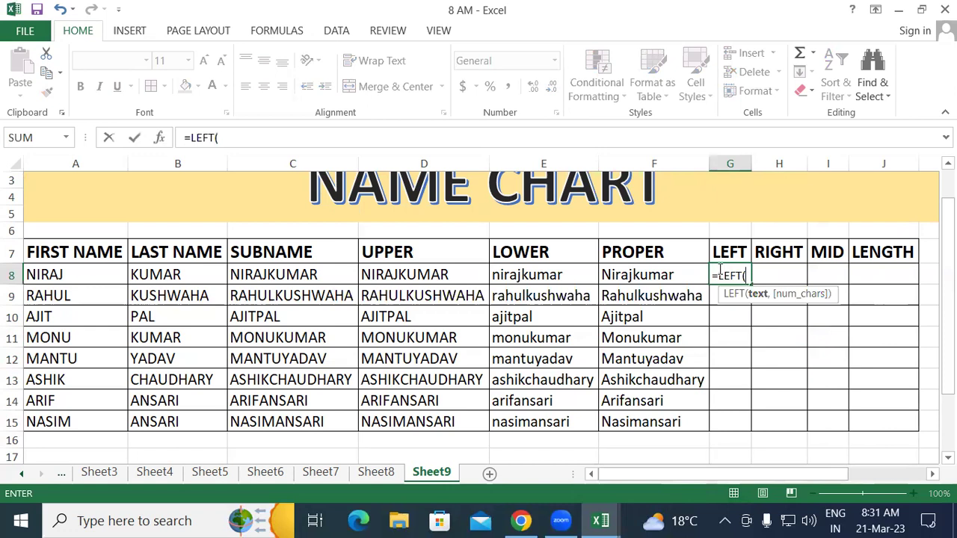
pyautogui.click(296, 279)
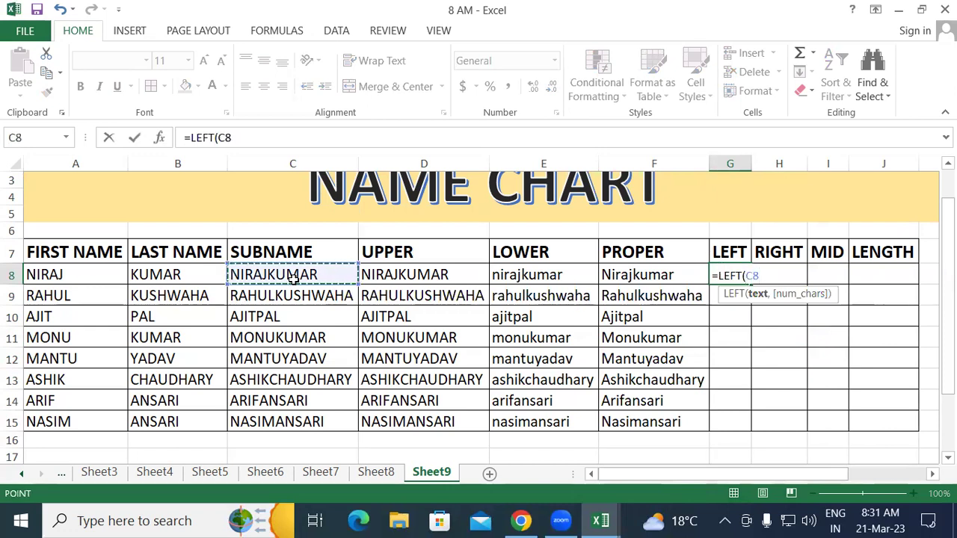
pyautogui.write(',')
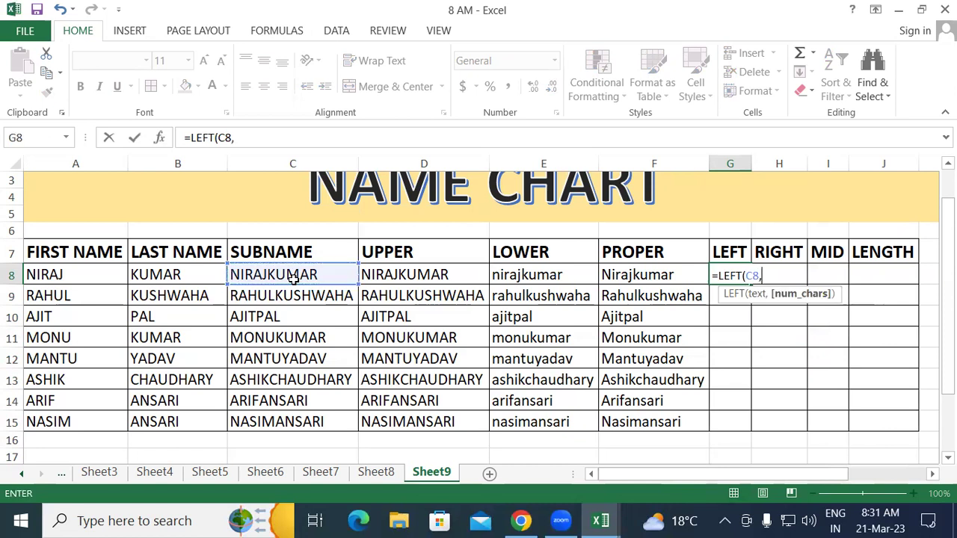
pyautogui.write('5')
pyautogui.write(')')
pyautogui.press('Return')
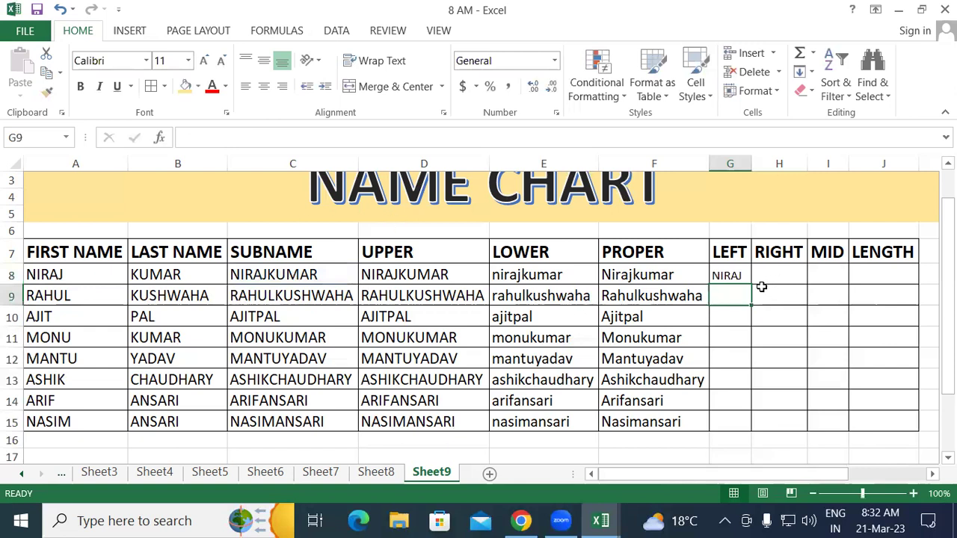
pyautogui.click(729, 275)
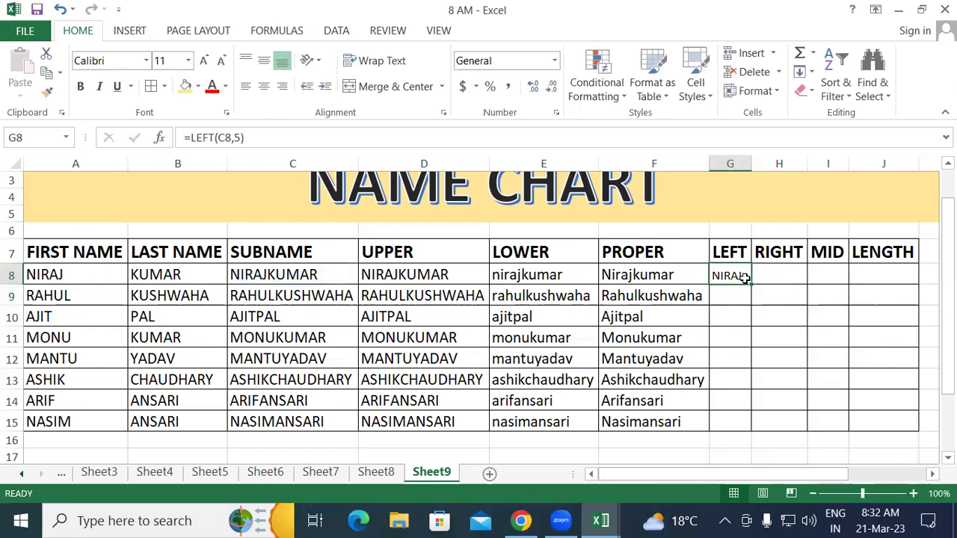
pyautogui.doubleClick(751, 284)
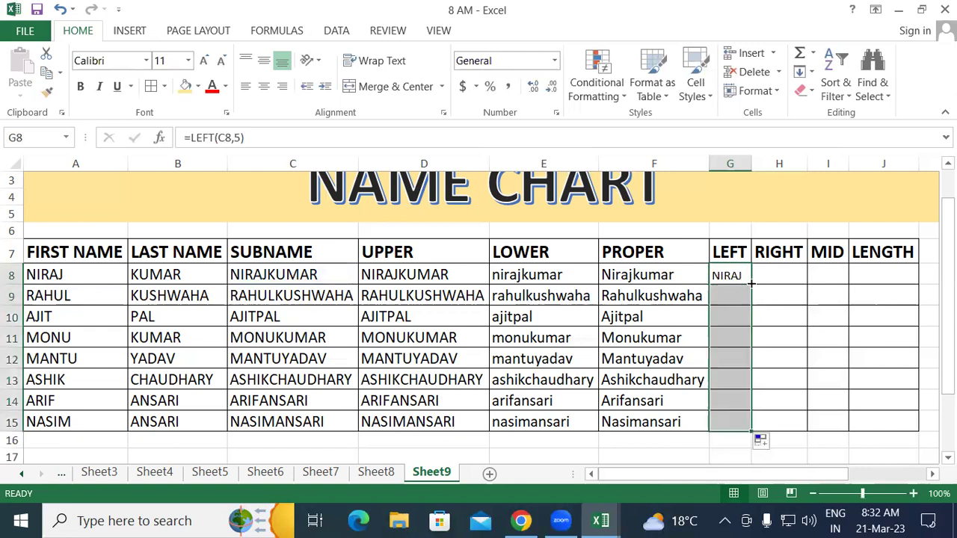
# - Set the LEFT results to 14 pt and autofit column G
pyautogui.click(207, 63)
pyautogui.doubleClick(206, 63)
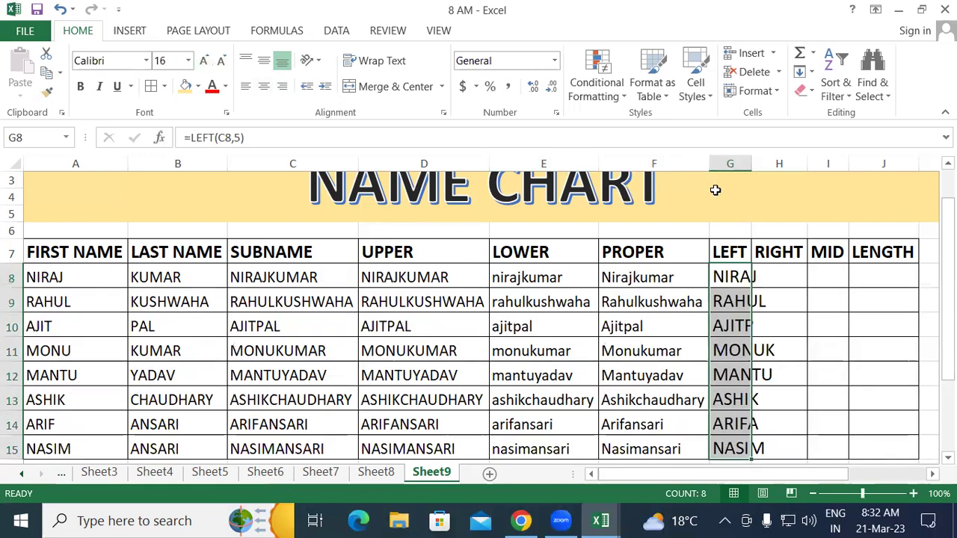
pyautogui.click(221, 61)
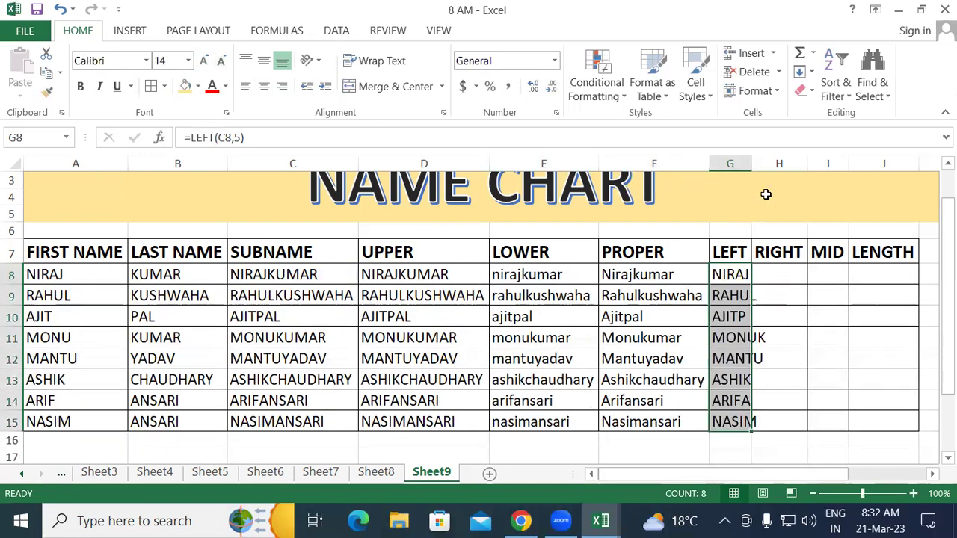
pyautogui.doubleClick(753, 168)
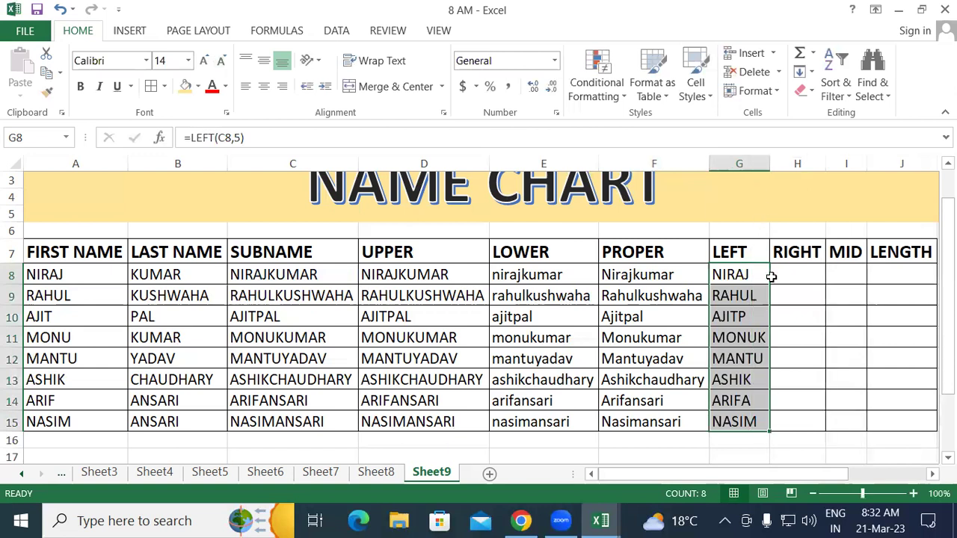
pyautogui.click(761, 338)
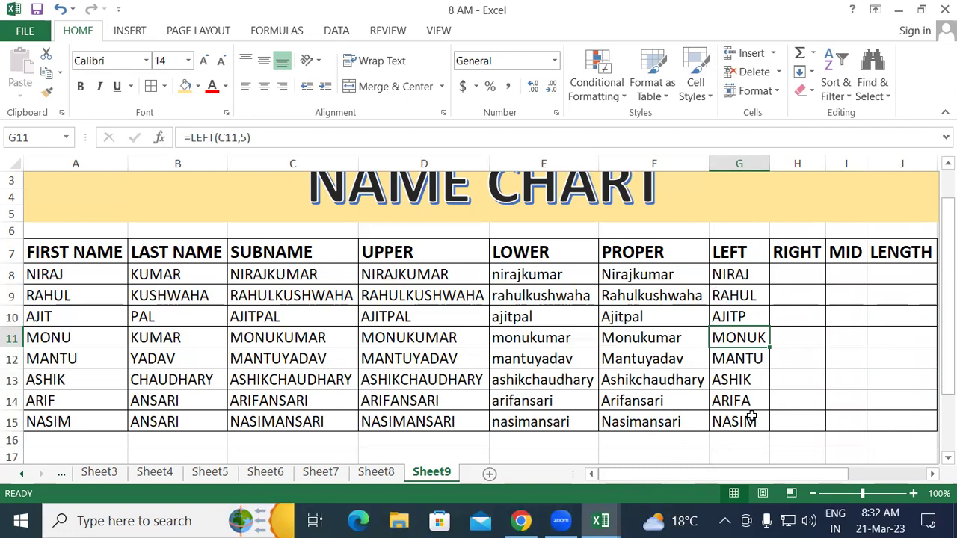
# - Enter =RIGHT(C8,5) in H8 and fill it down through row 15
pyautogui.click(816, 273)
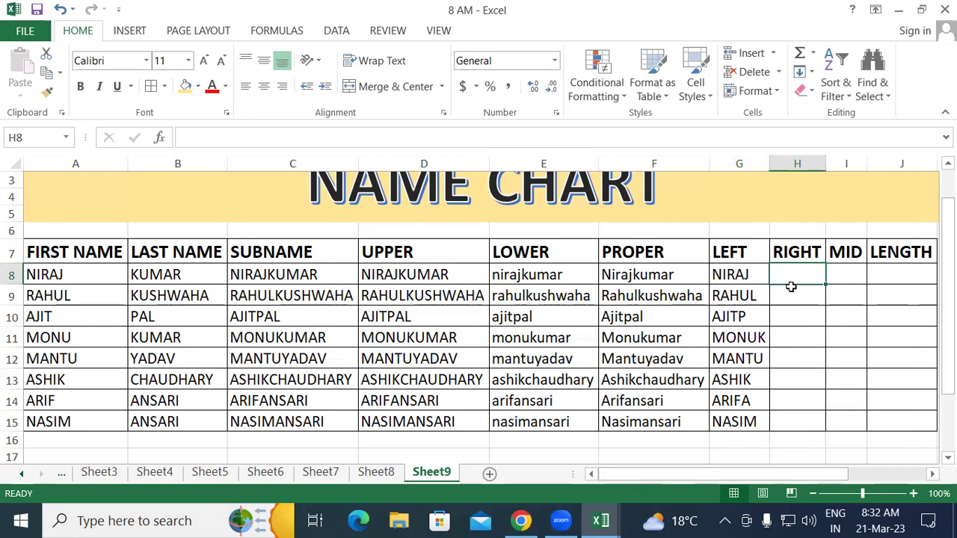
pyautogui.write('=R')
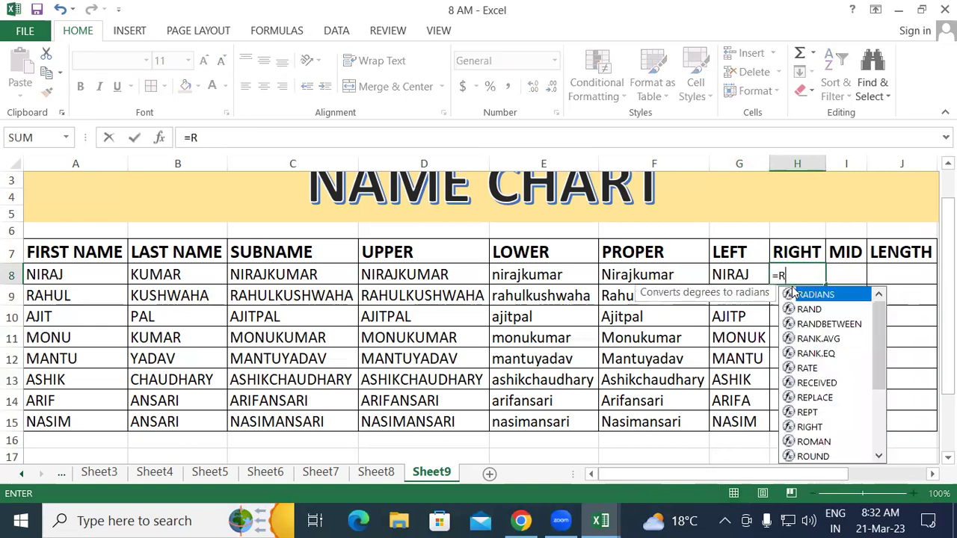
pyautogui.write('IGH')
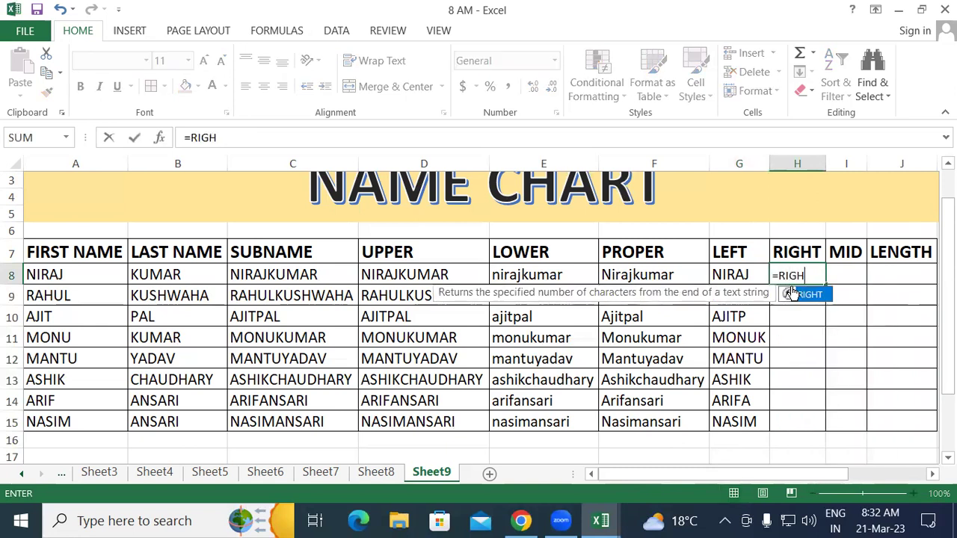
pyautogui.doubleClick(794, 294)
pyautogui.click(277, 273)
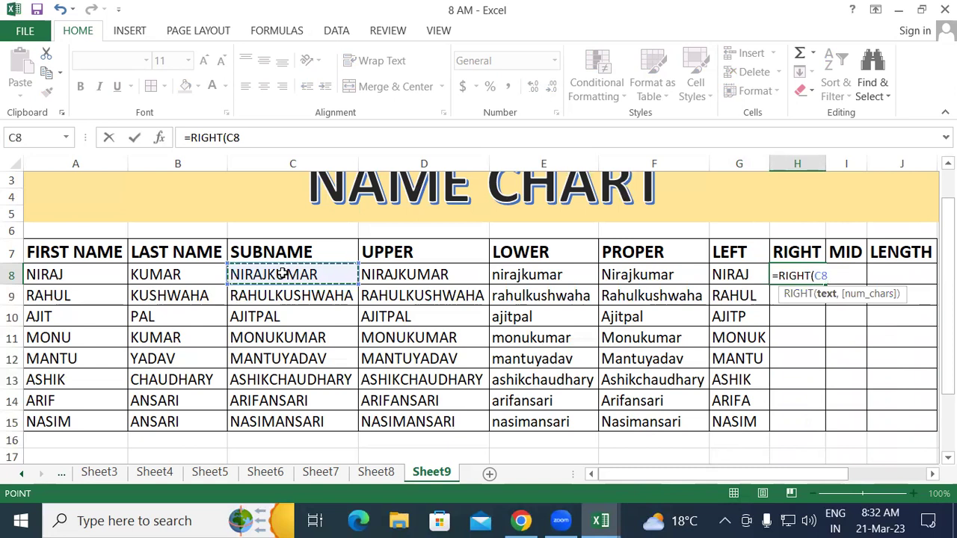
pyautogui.write(',')
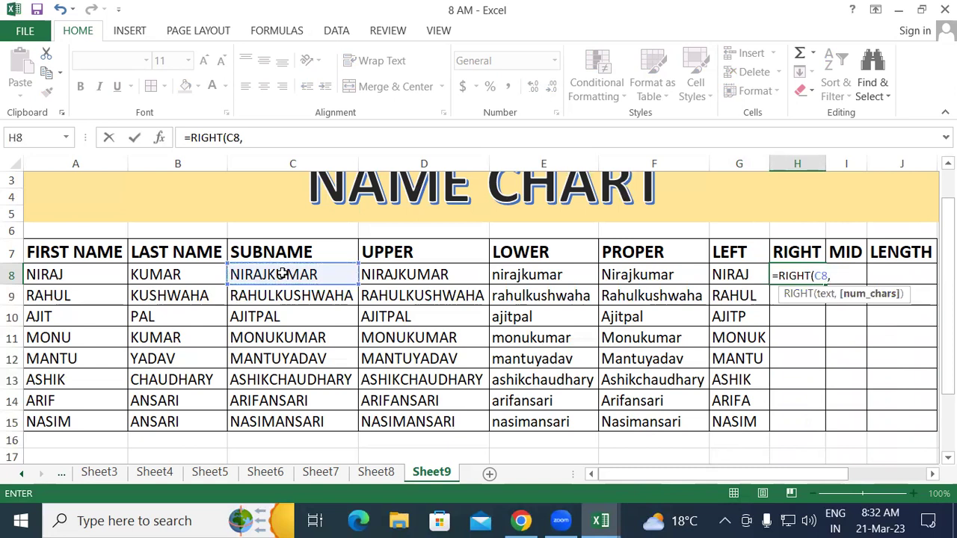
pyautogui.write('5')
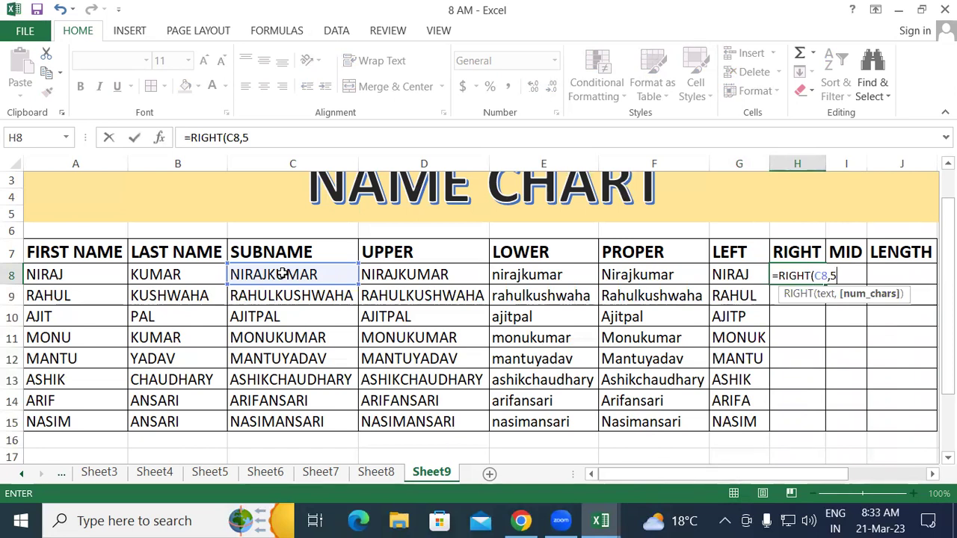
pyautogui.write(')')
pyautogui.press('Return')
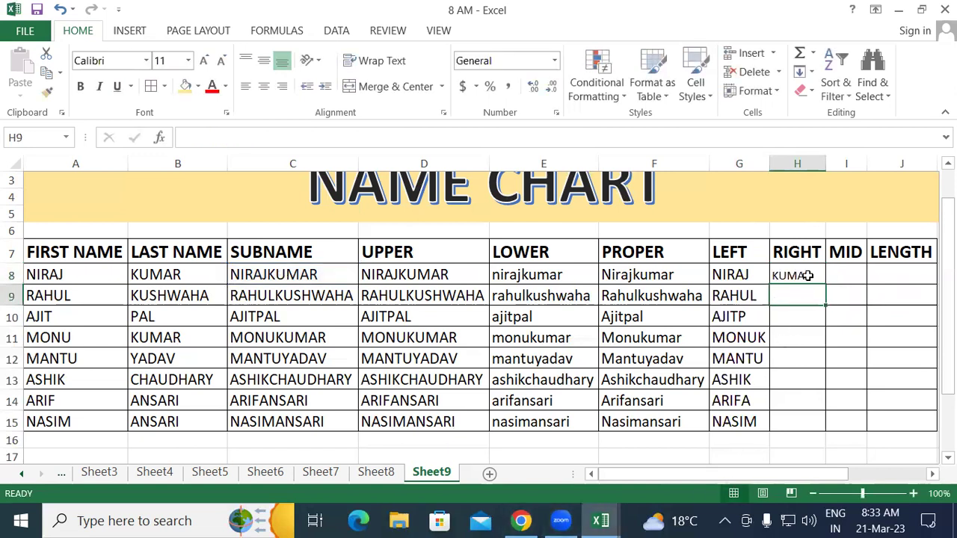
pyautogui.click(806, 275)
pyautogui.doubleClick(824, 284)
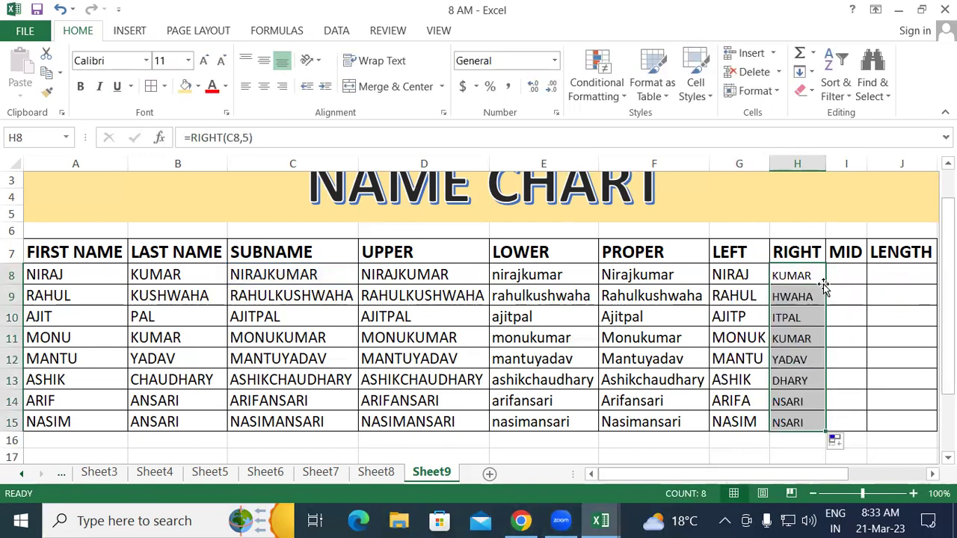
pyautogui.click(844, 311)
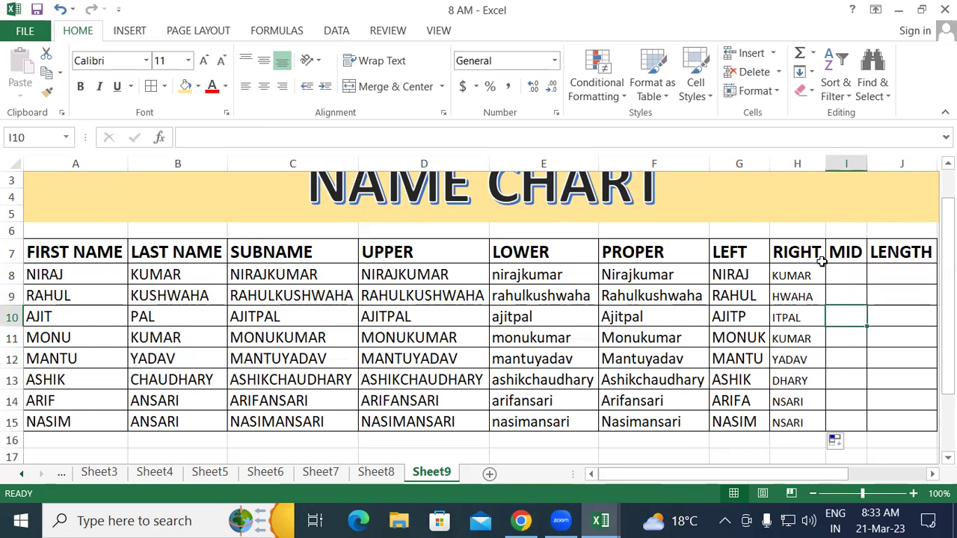
# - Increase the font of the H8:H15 RIGHT results from 11 to 14 pt
pyautogui.moveTo(818, 273); pyautogui.dragTo(816, 423)
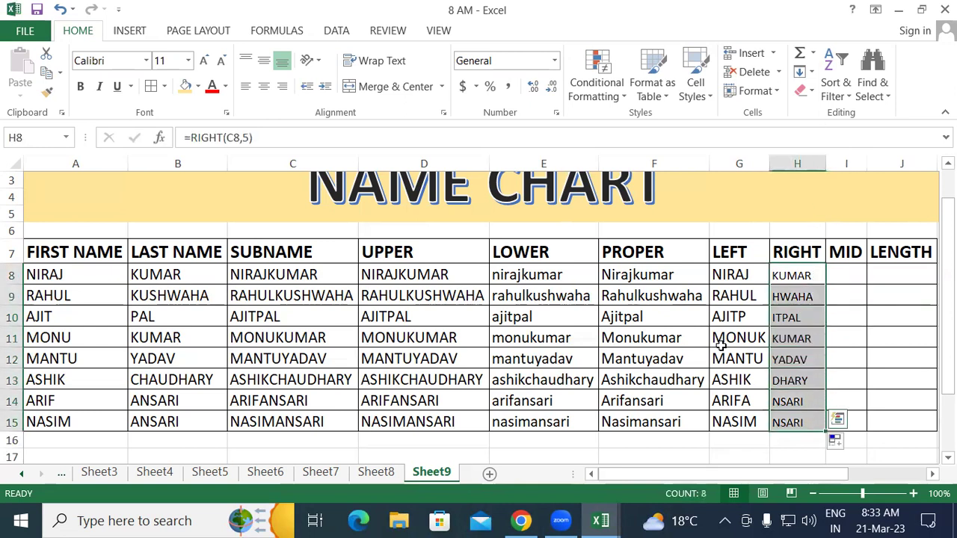
pyautogui.click(201, 60)
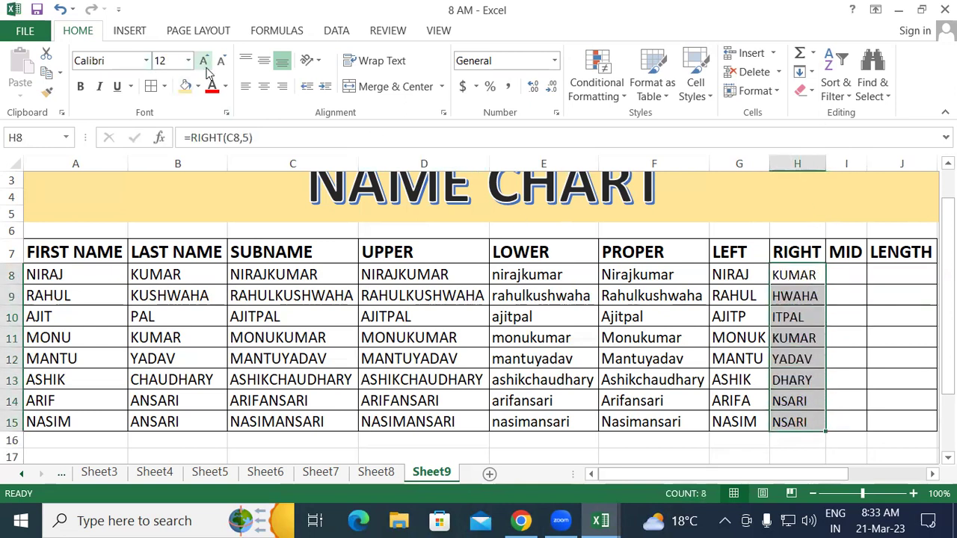
pyautogui.click(200, 61)
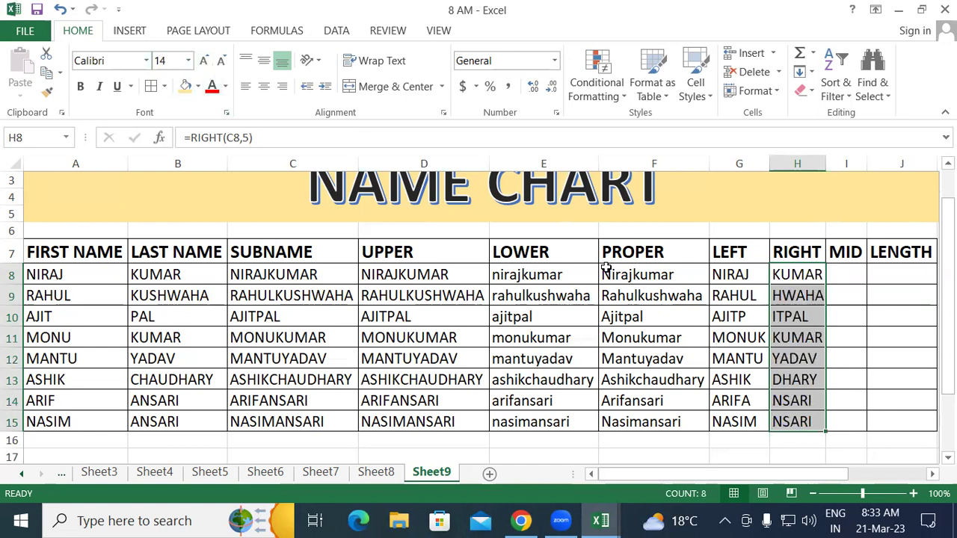
pyautogui.click(737, 380)
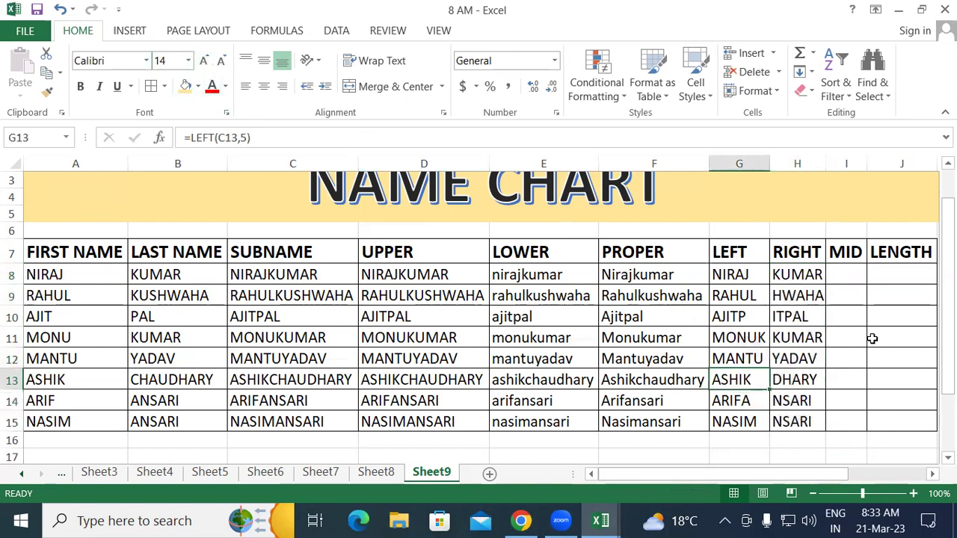
pyautogui.click(841, 281)
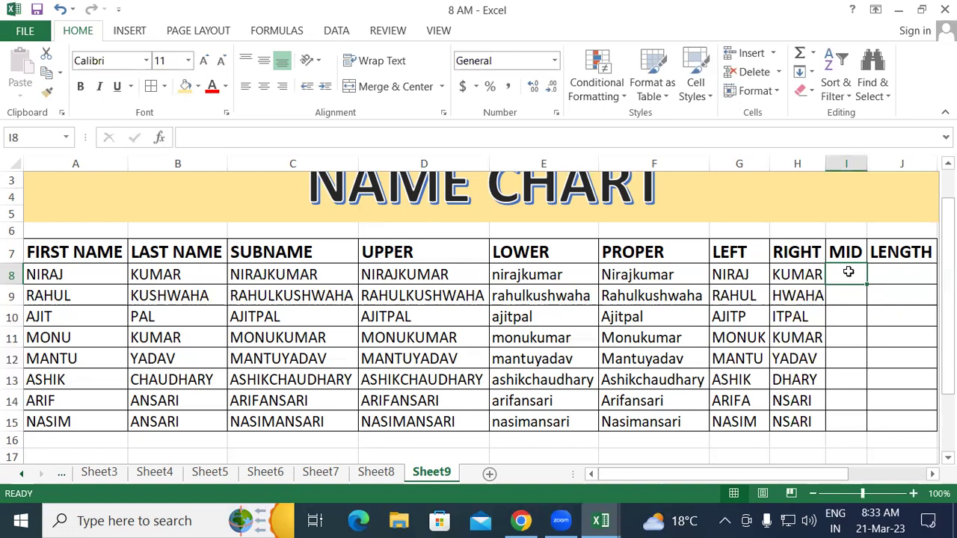
pyautogui.write('=MI')
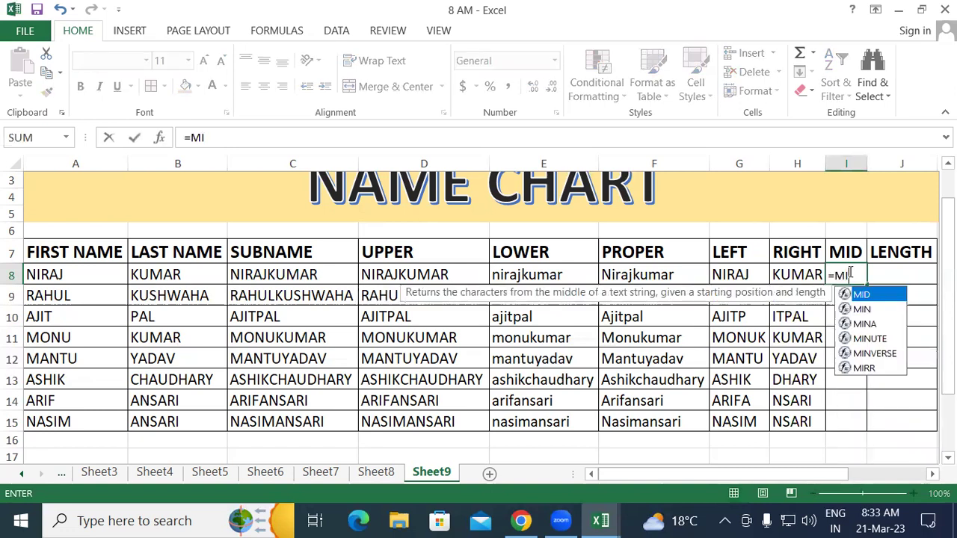
pyautogui.write('D(')
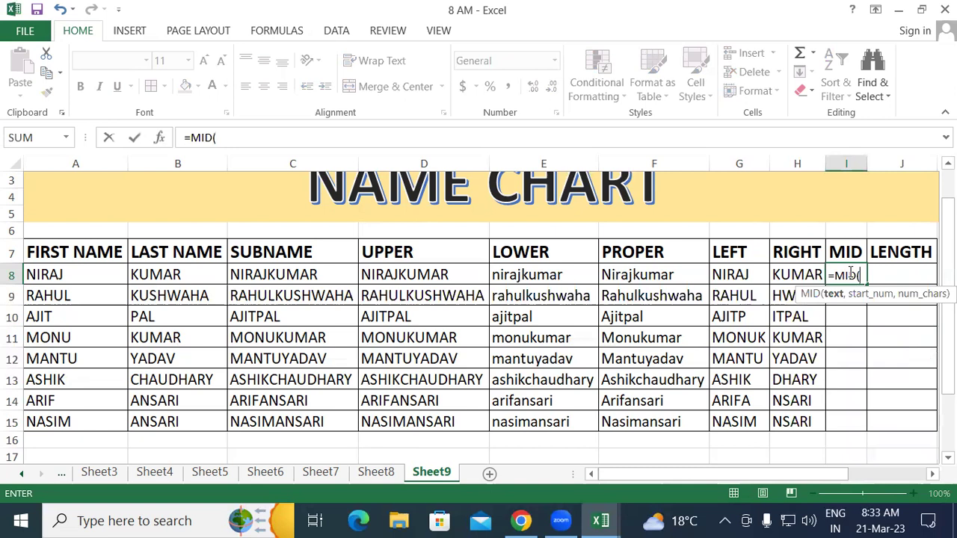
pyautogui.click(256, 275)
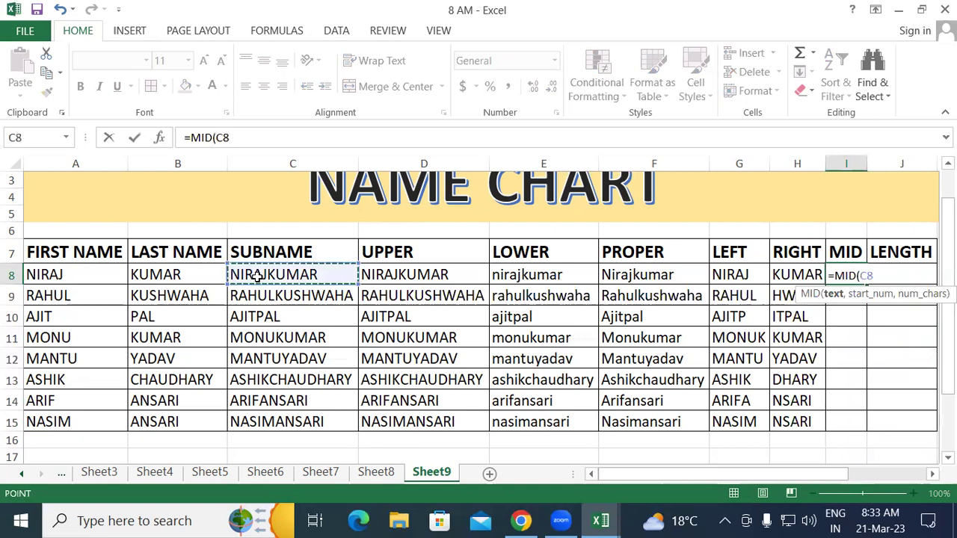
pyautogui.write(',')
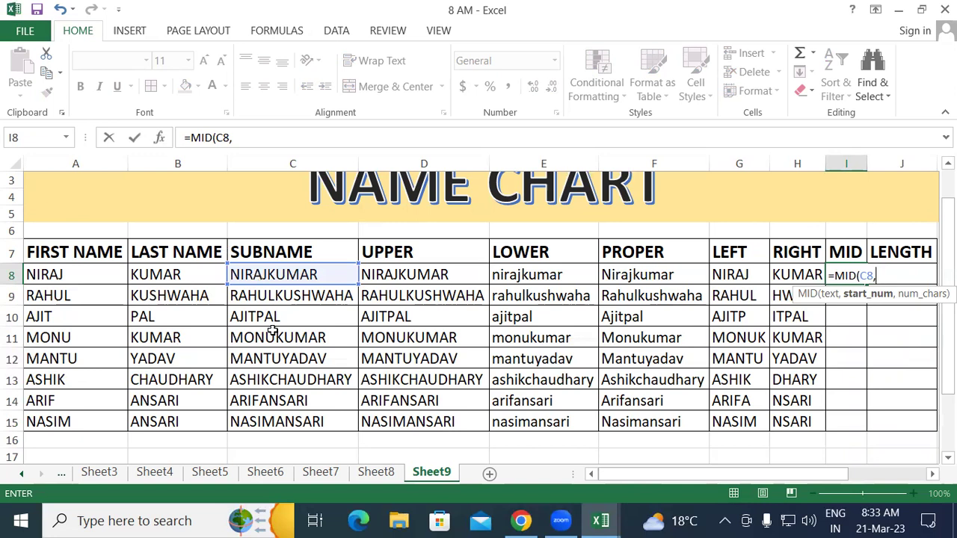
pyautogui.press('BackSpace')
pyautogui.press('BackSpace')
pyautogui.press('BackSpace')
pyautogui.press('BackSpace')
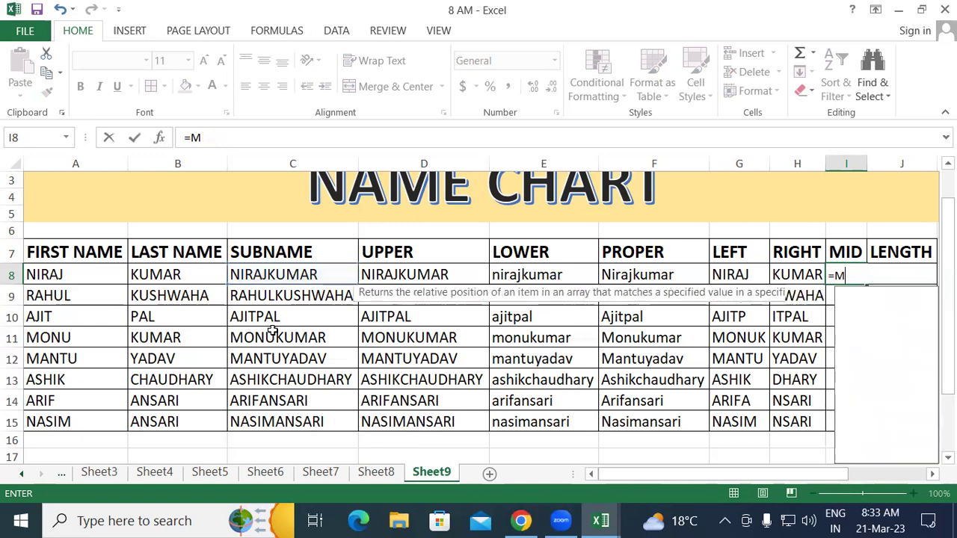
pyautogui.press('BackSpace')
pyautogui.press('BackSpace')
pyautogui.click(235, 453)
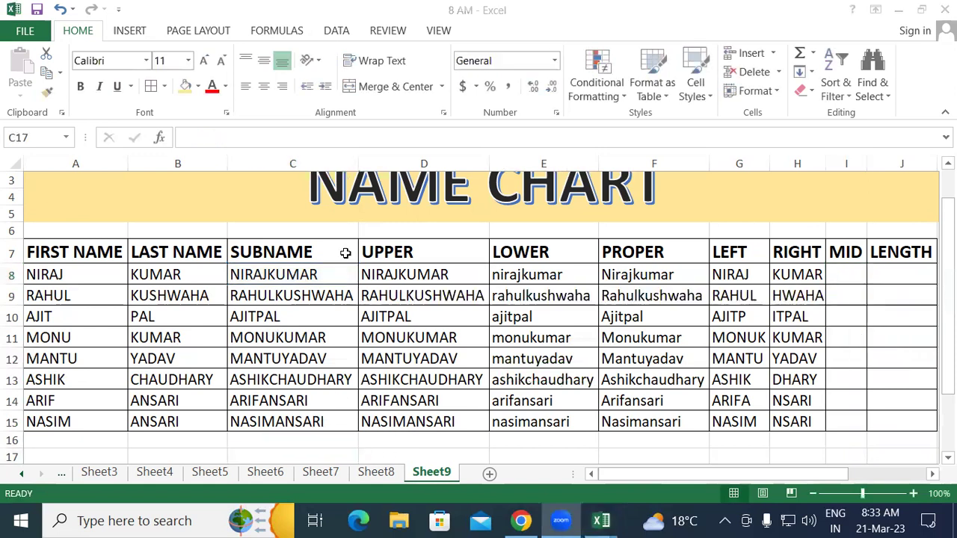
# - Handwrite the first full name, a 3 with an arrow, '3,5' and a circled 'raj' in red
pyautogui.moveTo(219, 144)
pyautogui.mouseDown()
pyautogui.moveTo(220, 154)
pyautogui.moveTo(278, 143)
pyautogui.moveTo(314, 162)
pyautogui.moveTo(379, 158)
pyautogui.moveTo(405, 141)
pyautogui.moveTo(416, 159)
pyautogui.moveTo(452, 140)
pyautogui.moveTo(505, 162)
pyautogui.mouseUp()
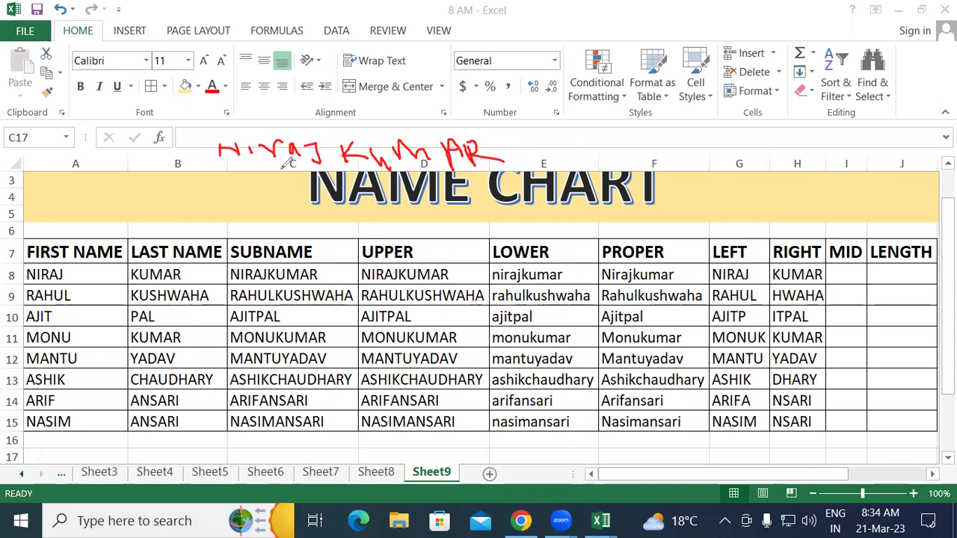
pyautogui.moveTo(268, 178); pyautogui.dragTo(271, 201)
pyautogui.moveTo(282, 211); pyautogui.dragTo(282, 224)
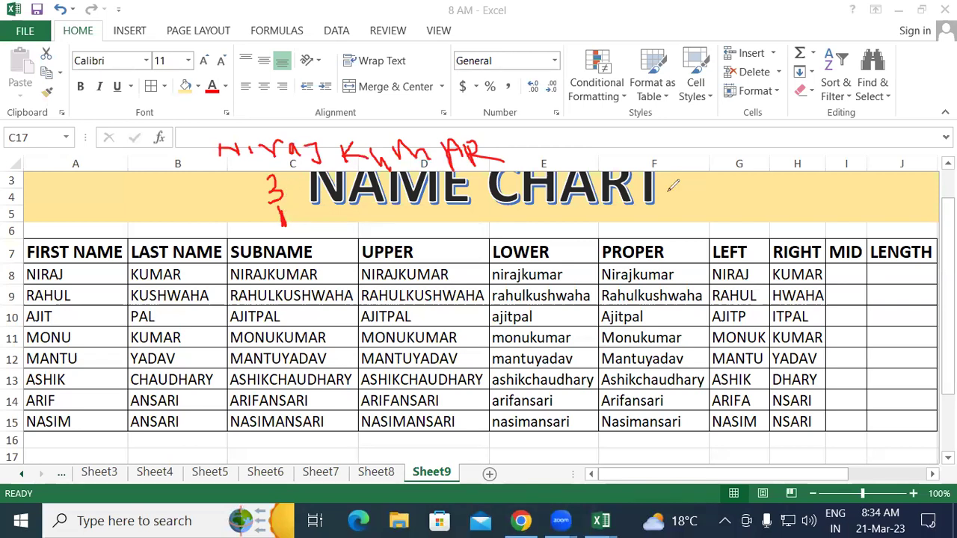
pyautogui.moveTo(806, 139)
pyautogui.mouseDown()
pyautogui.moveTo(832, 153)
pyautogui.moveTo(813, 160)
pyautogui.moveTo(842, 160)
pyautogui.moveTo(856, 125)
pyautogui.mouseUp()
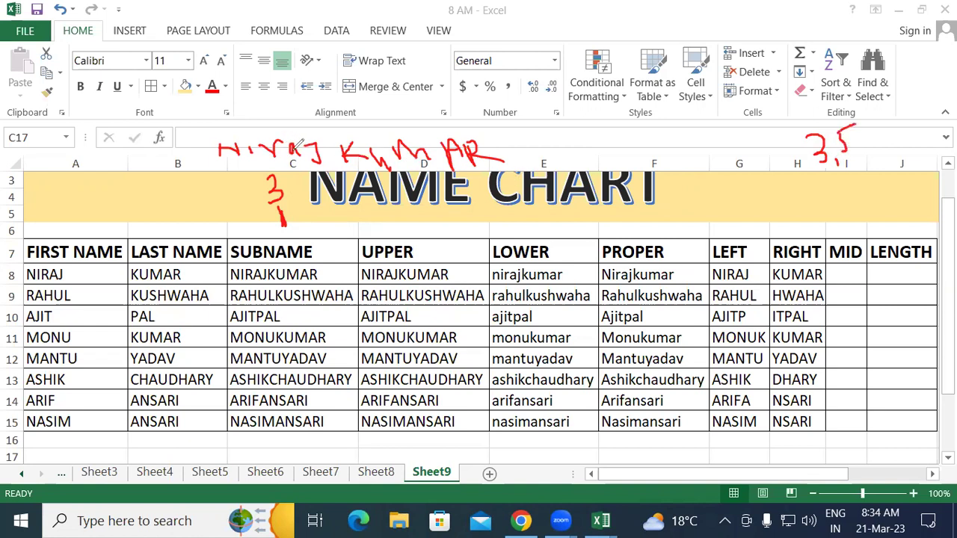
pyautogui.moveTo(605, 148)
pyautogui.mouseDown()
pyautogui.moveTo(623, 138)
pyautogui.moveTo(649, 147)
pyautogui.mouseUp()
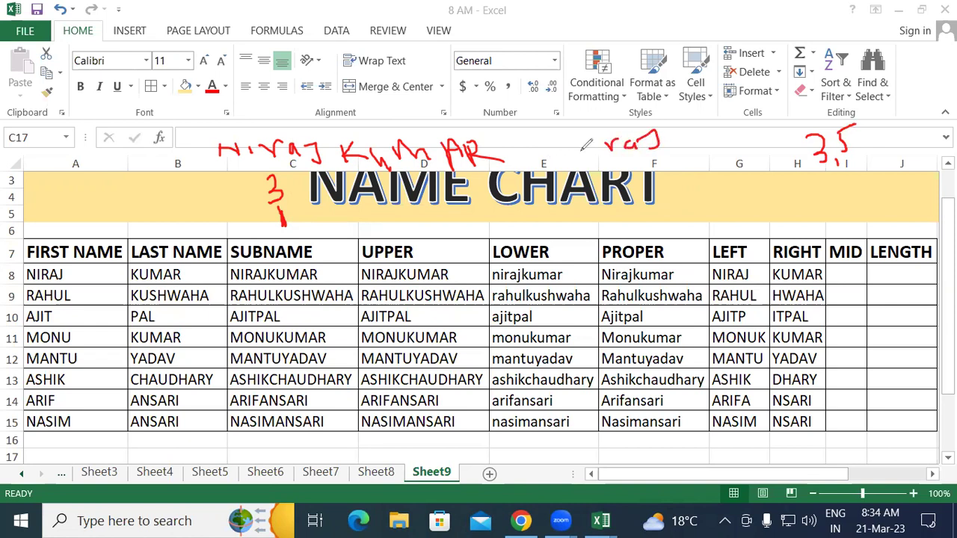
pyautogui.moveTo(292, 226); pyautogui.dragTo(284, 238)
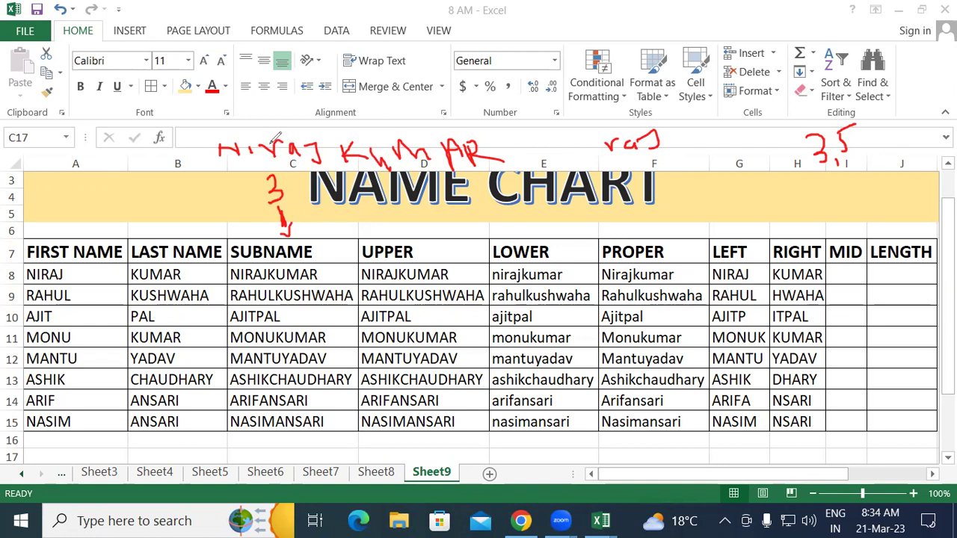
pyautogui.moveTo(320, 138)
pyautogui.mouseDown()
pyautogui.moveTo(264, 133)
pyautogui.moveTo(273, 156)
pyautogui.mouseUp()
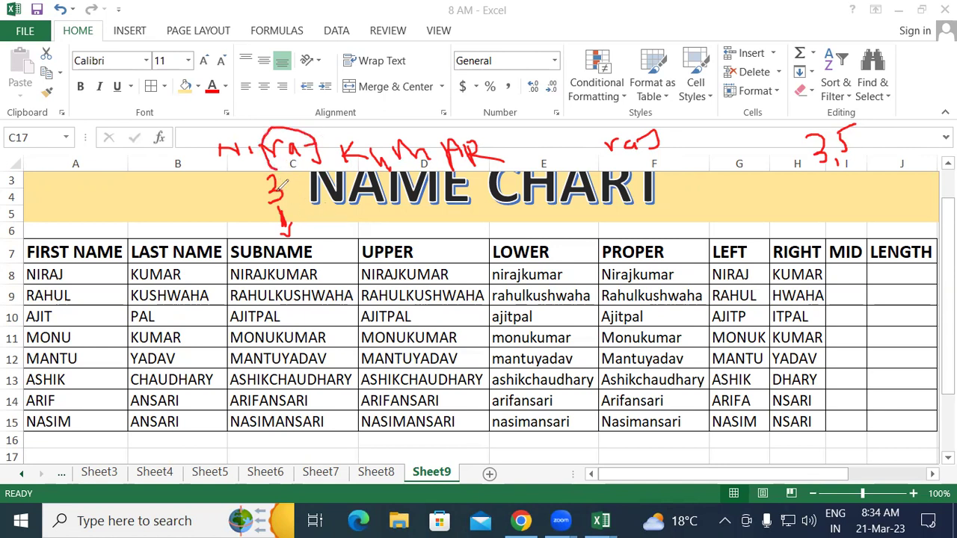
# - Touch up the arrow and the '3,5' note, then erase all the red ink
pyautogui.moveTo(278, 224); pyautogui.dragTo(290, 217)
pyautogui.moveTo(847, 139); pyautogui.dragTo(866, 128)
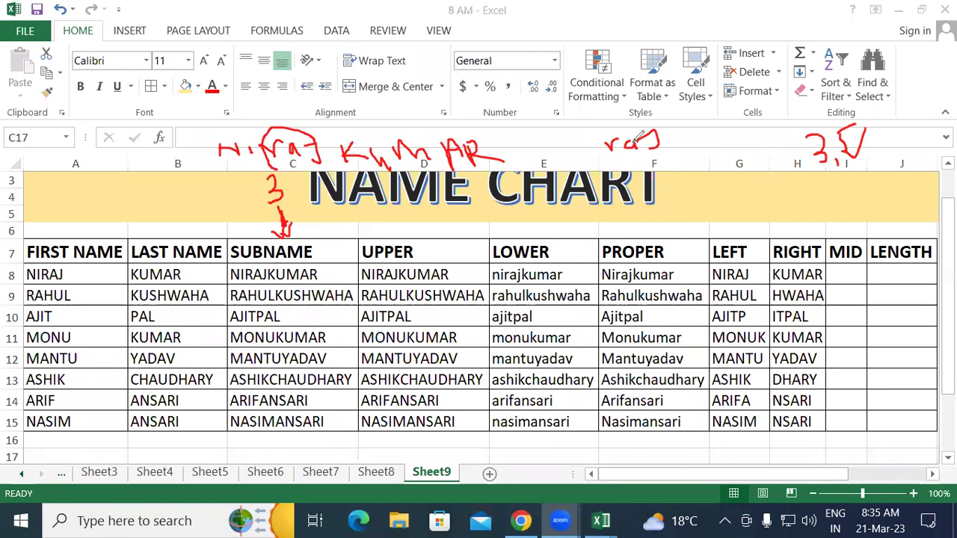
pyautogui.moveTo(508, 153)
pyautogui.mouseDown()
pyautogui.moveTo(205, 147)
pyautogui.moveTo(278, 178)
pyautogui.moveTo(288, 231)
pyautogui.mouseUp()
pyautogui.moveTo(559, 153)
pyautogui.mouseDown()
pyautogui.moveTo(654, 142)
pyautogui.moveTo(848, 142)
pyautogui.moveTo(823, 151)
pyautogui.mouseUp()
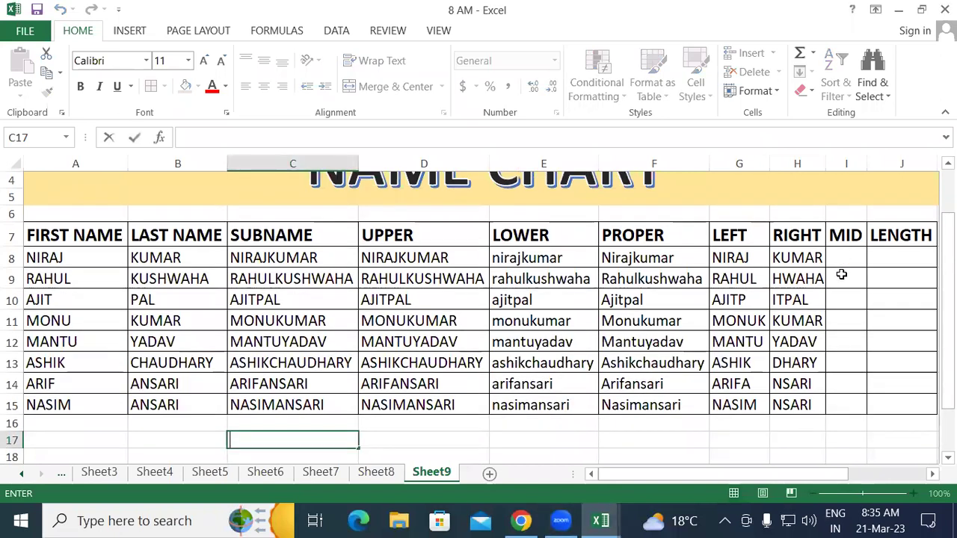
# - Enter =MID(C8,3,5) in I8 and return to that cell
pyautogui.click(846, 254)
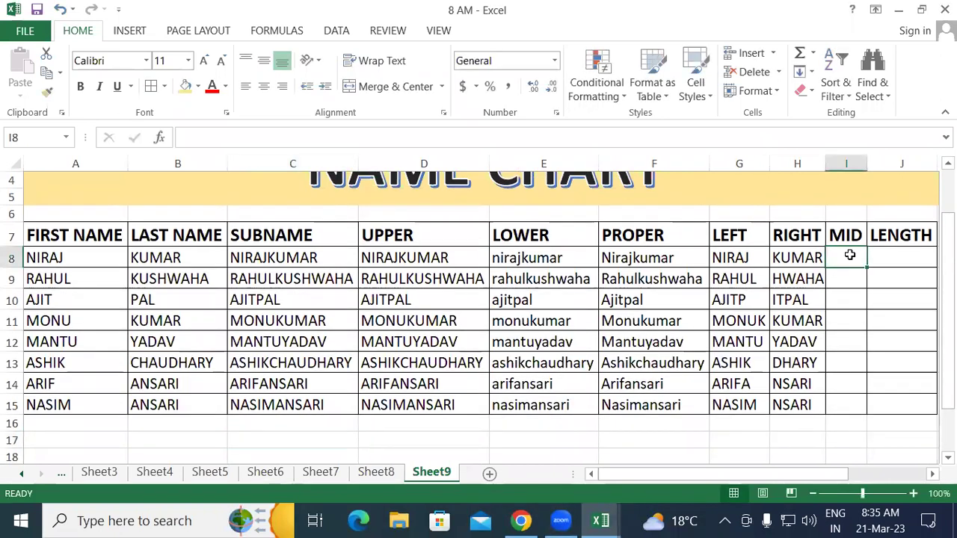
pyautogui.write('=MID(')
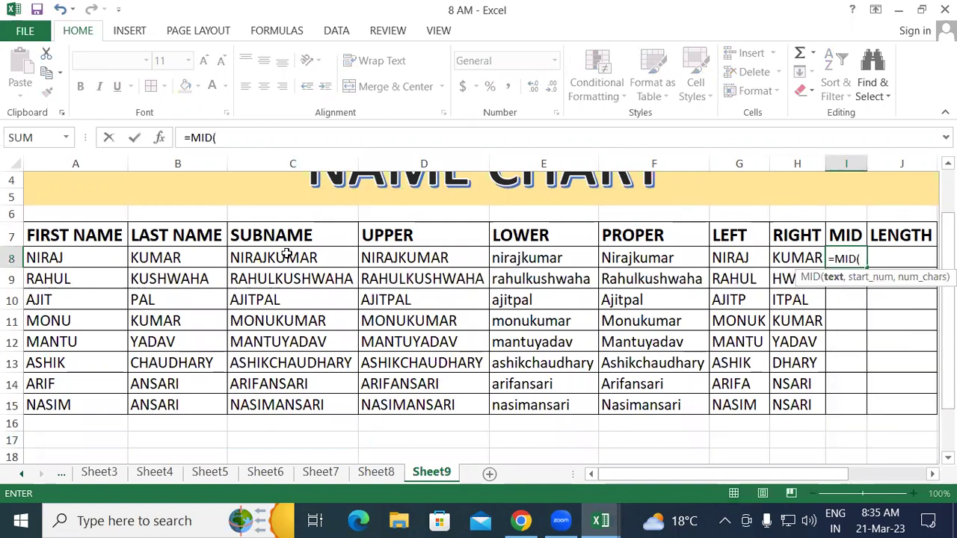
pyautogui.click(255, 257)
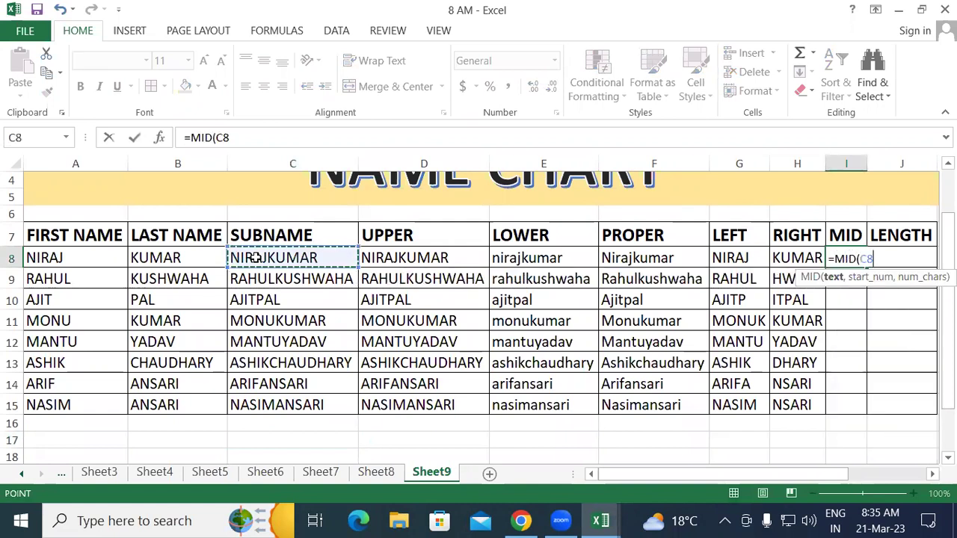
pyautogui.write(',3,5')
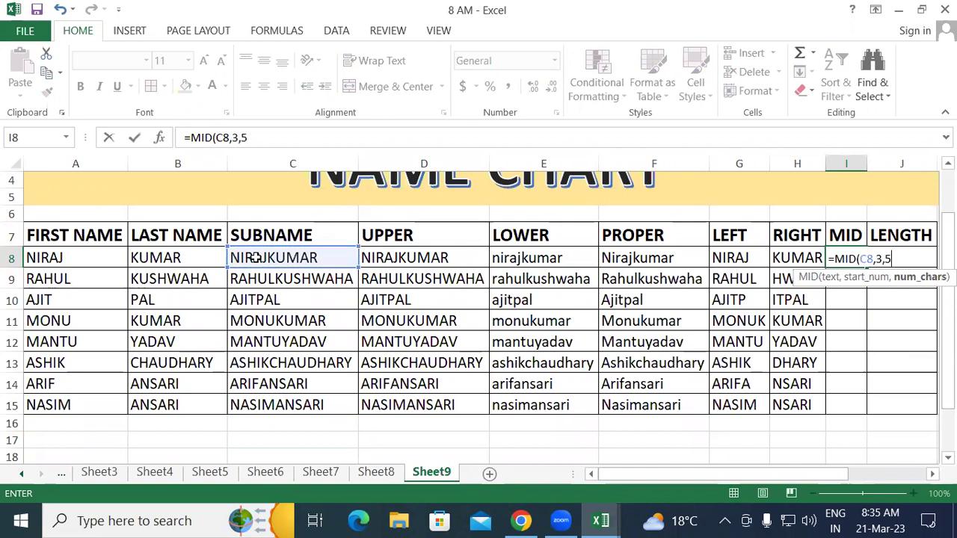
pyautogui.write(')')
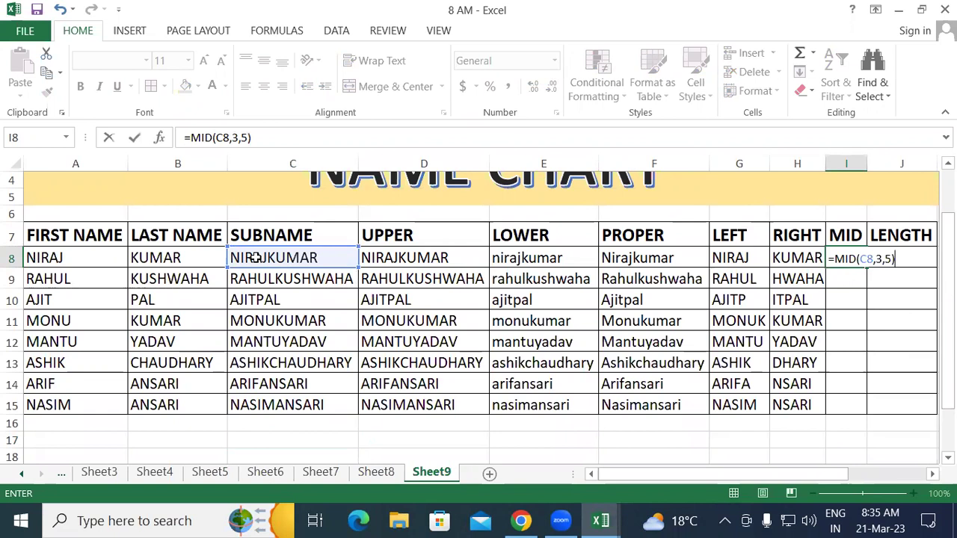
pyautogui.press('Return')
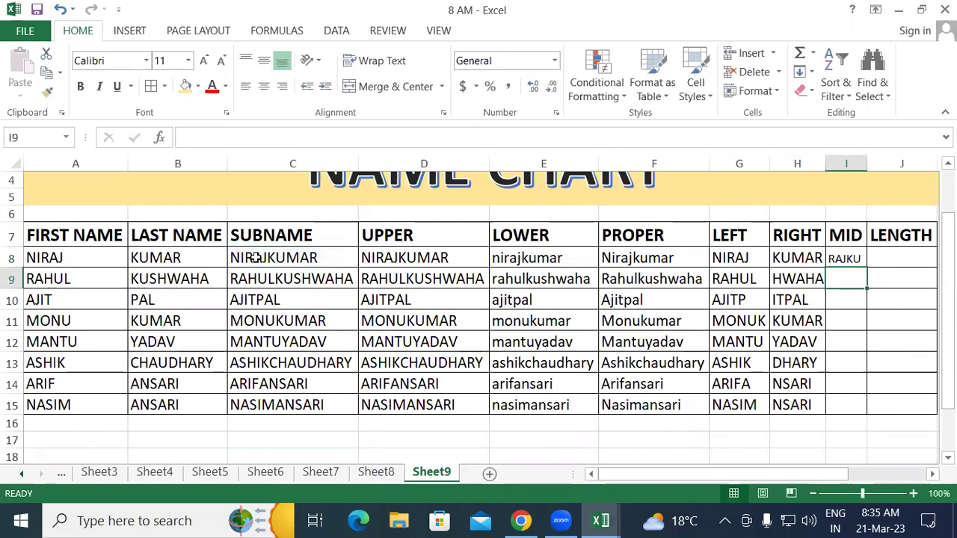
pyautogui.press('Up')
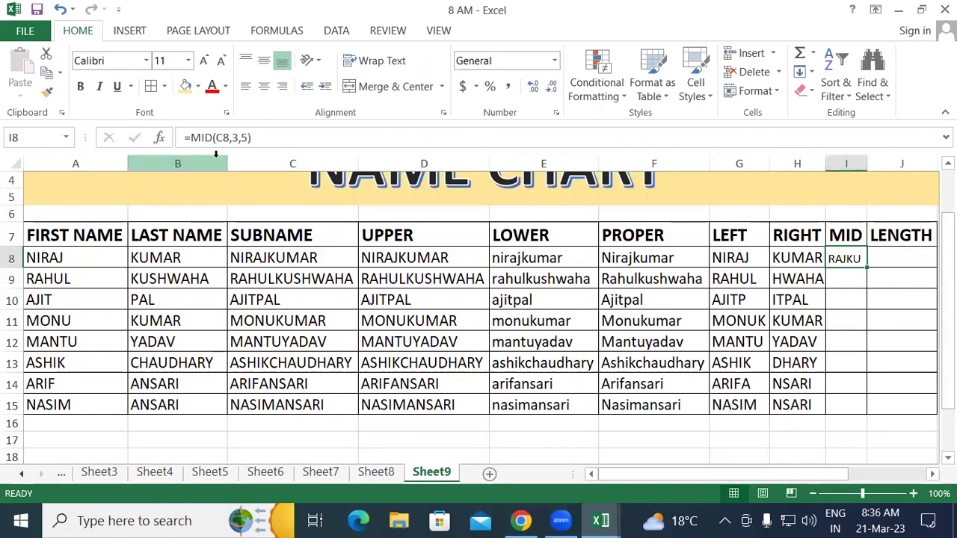
pyautogui.click(247, 137)
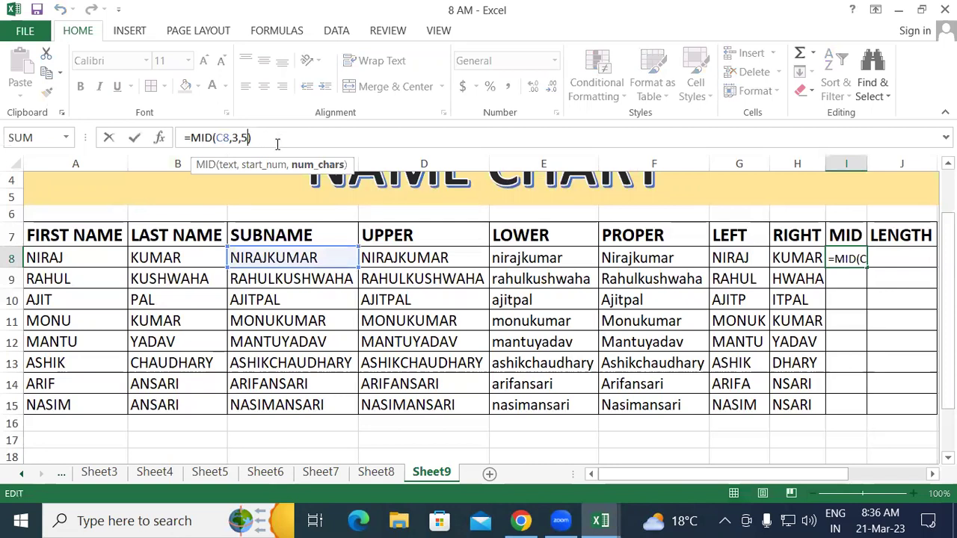
pyautogui.press('BackSpace')
pyautogui.write('3')
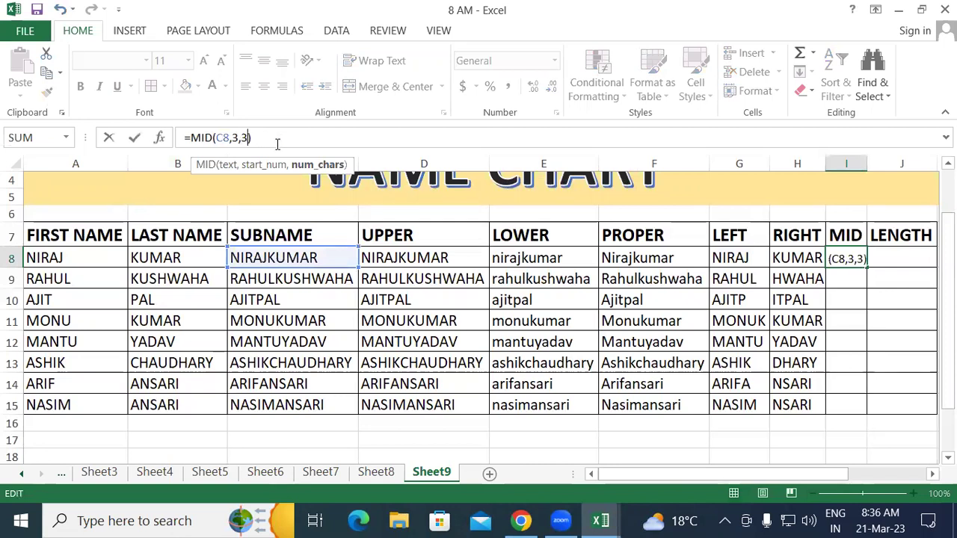
pyautogui.press('Return')
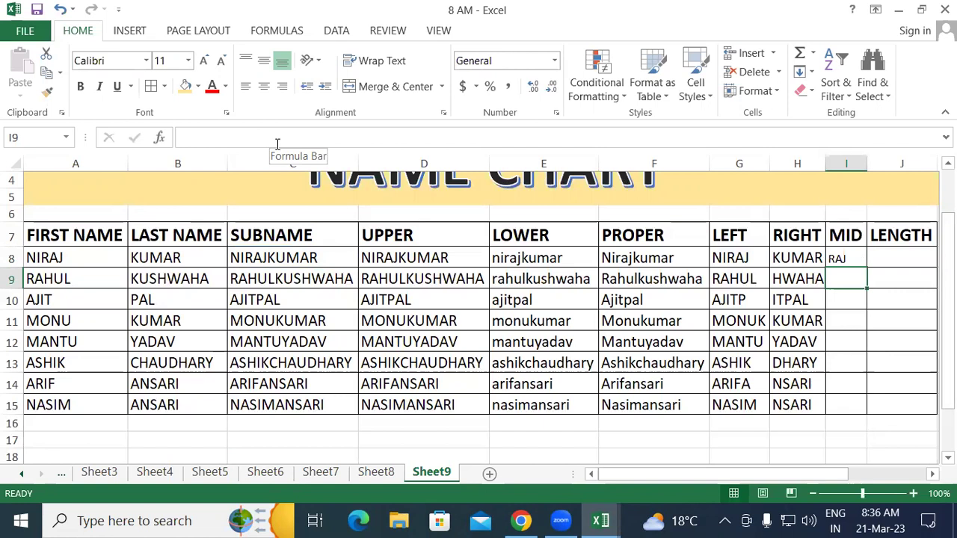
pyautogui.click(851, 258)
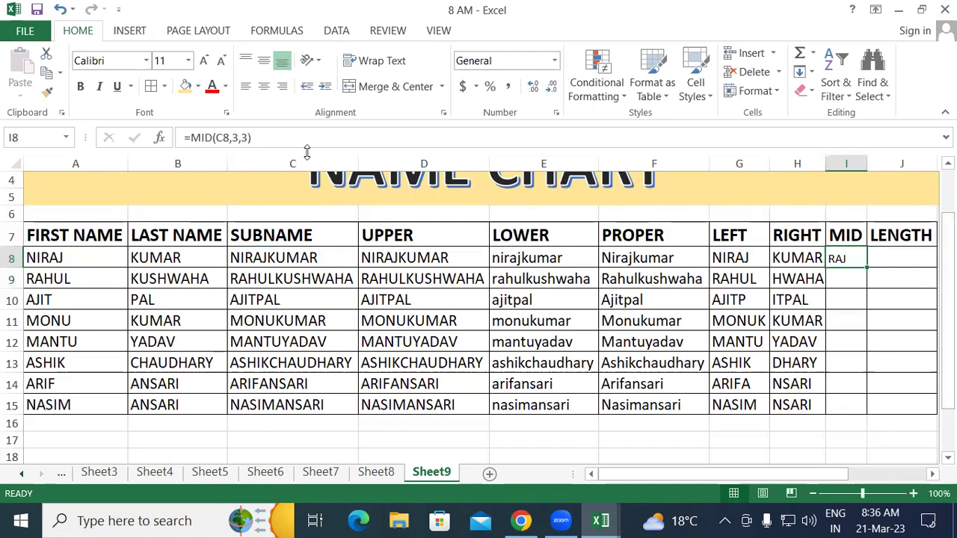
pyautogui.hotkey('ctrl', 'z')
# - Fill the MID formula down to I15, set I8:I15 to 14 pt, and autofit column I
pyautogui.doubleClick(867, 270)
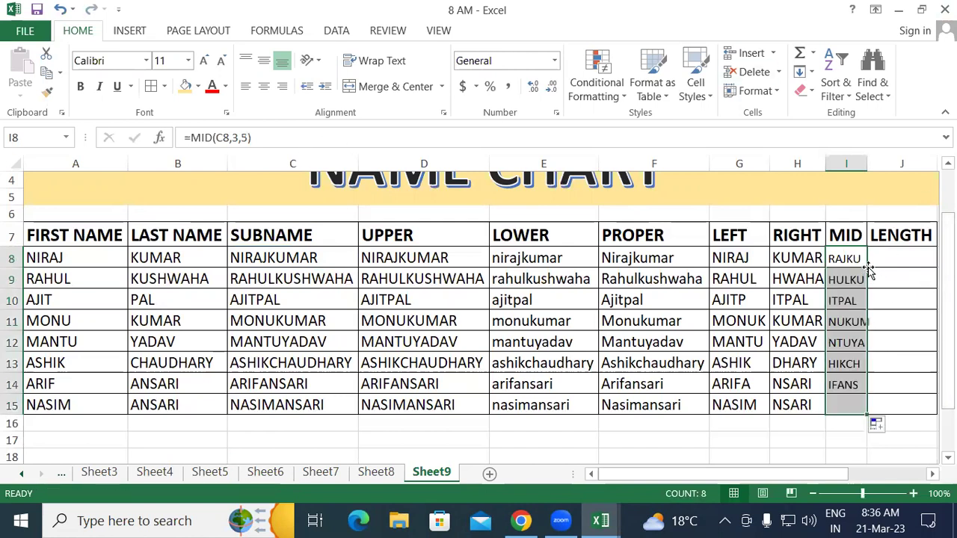
pyautogui.moveTo(859, 169); pyautogui.dragTo(873, 168)
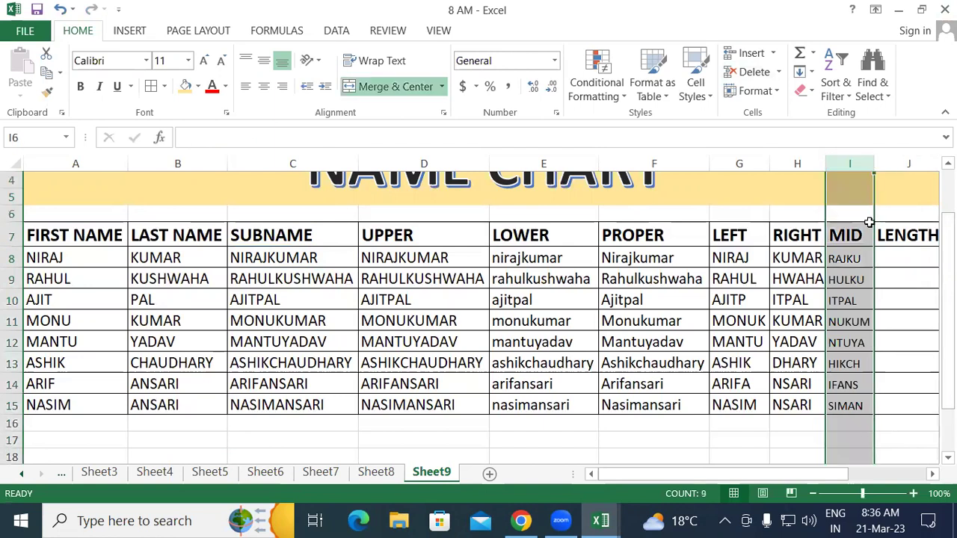
pyautogui.moveTo(852, 258); pyautogui.dragTo(848, 408)
pyautogui.click(203, 66)
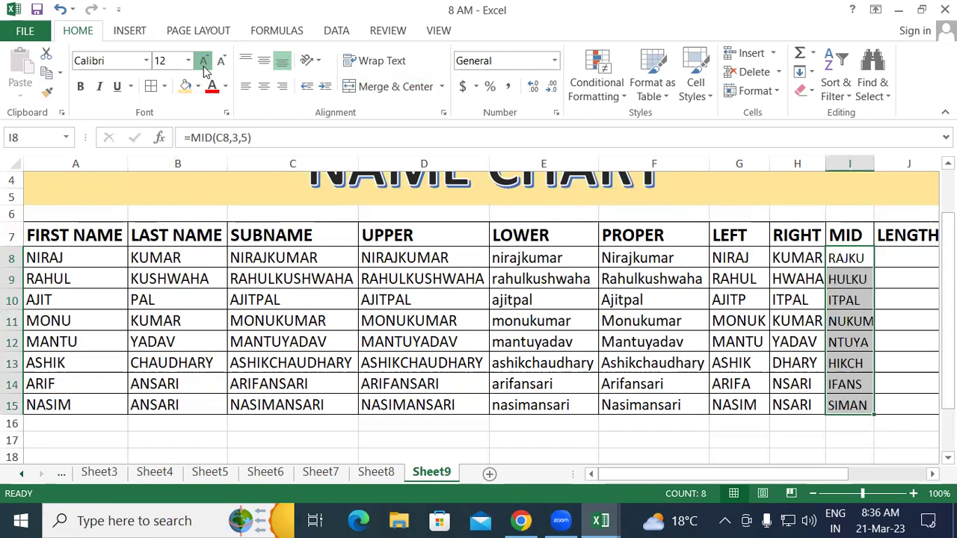
pyautogui.click(203, 66)
pyautogui.doubleClick(874, 165)
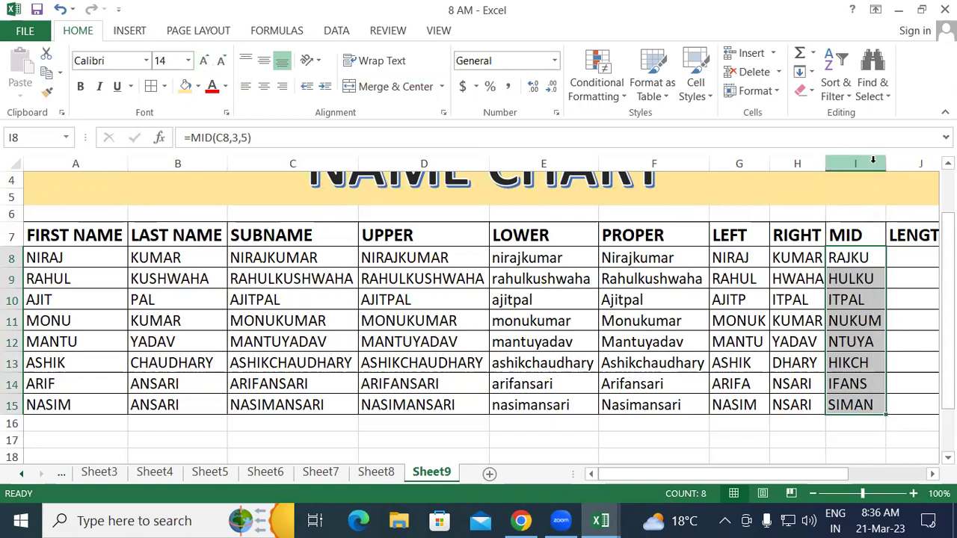
pyautogui.click(784, 419)
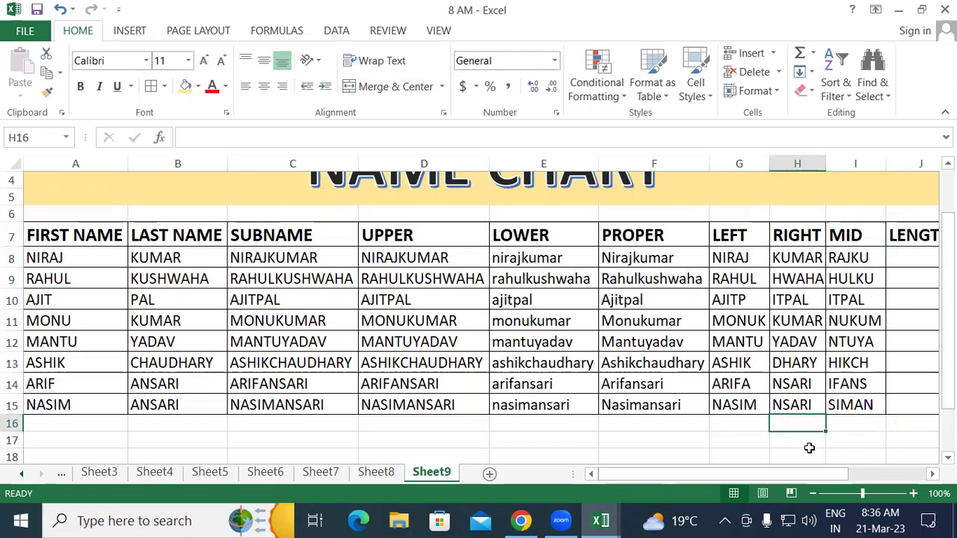
pyautogui.click(874, 360)
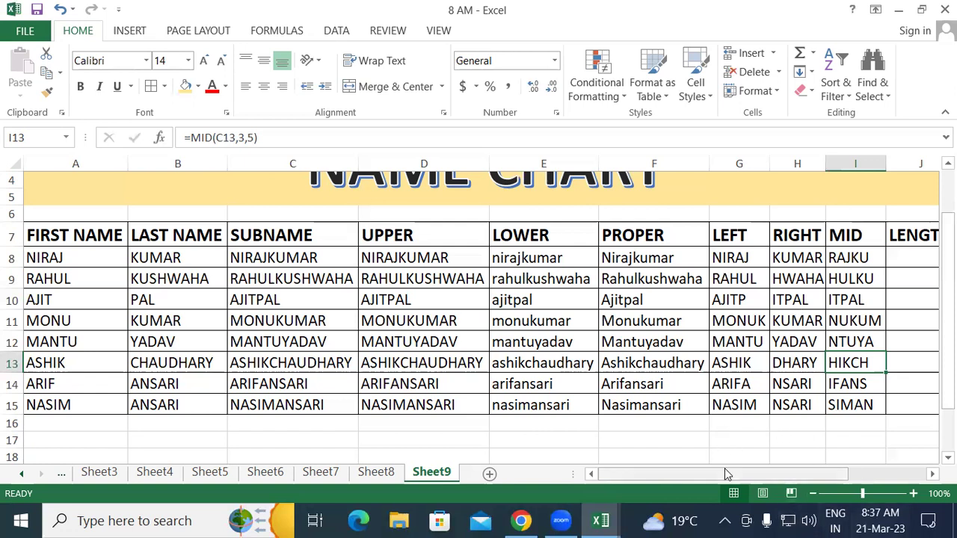
# - Enter =LEN(C8) in J8 under the LENGTH heading
pyautogui.moveTo(726, 474); pyautogui.dragTo(756, 474)
pyautogui.click(734, 269)
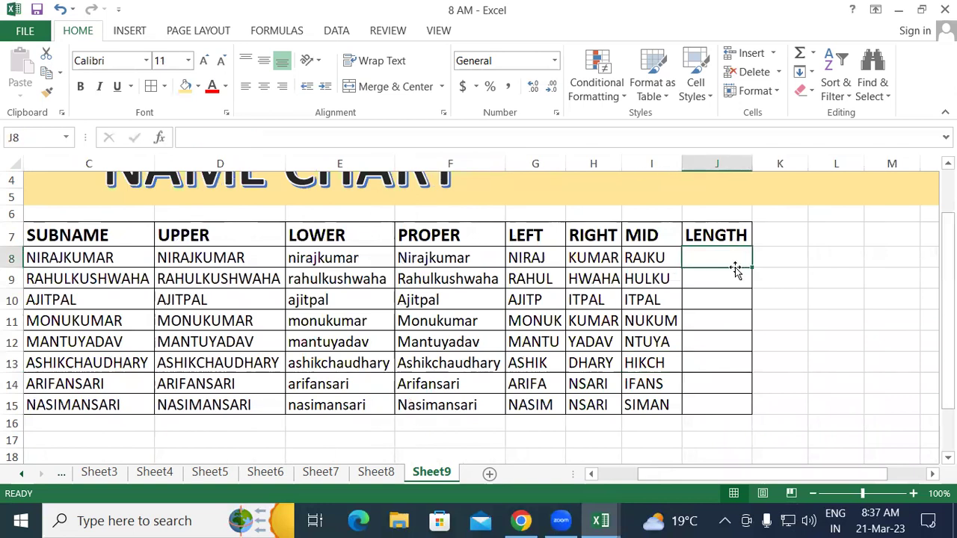
pyautogui.write('LEN')
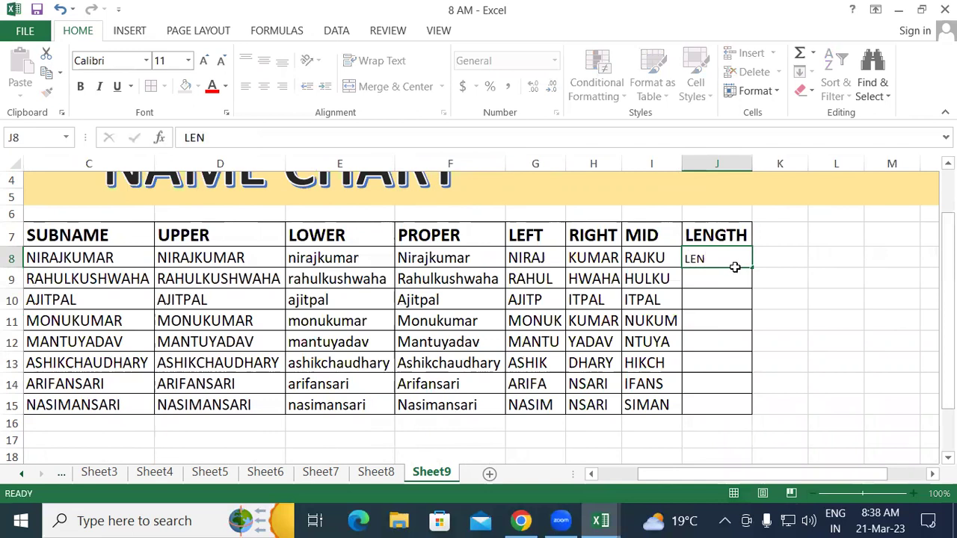
pyautogui.press('Tab')
pyautogui.click(727, 258)
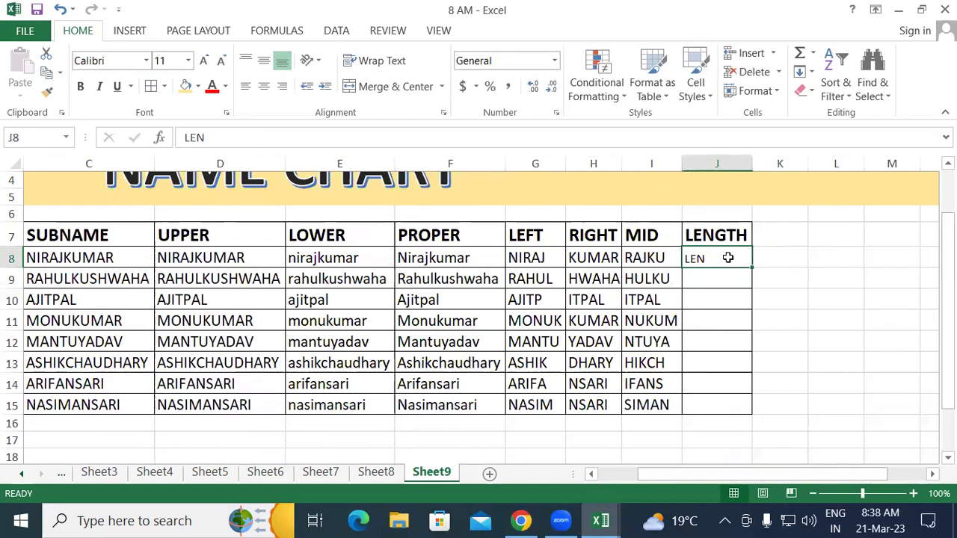
pyautogui.write('=LEN')
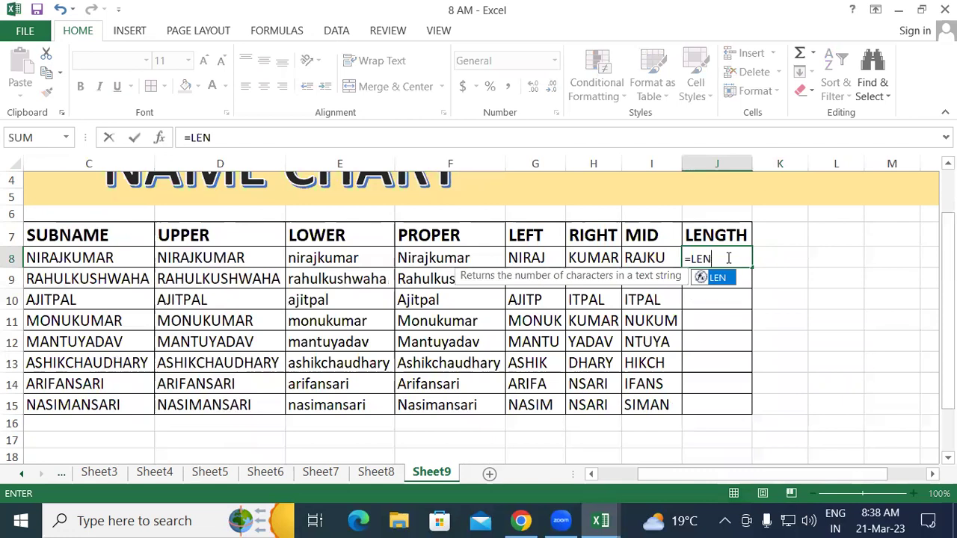
pyautogui.write('(')
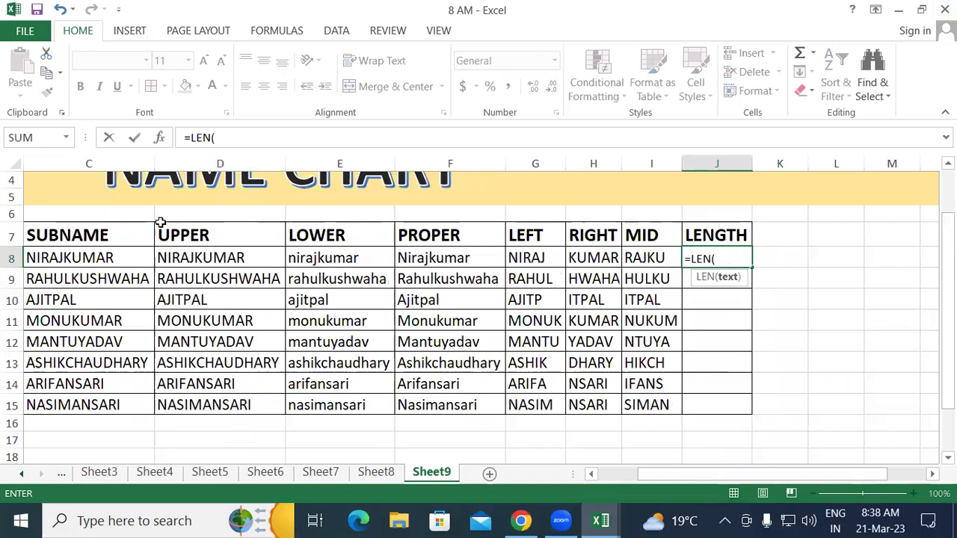
pyautogui.click(126, 255)
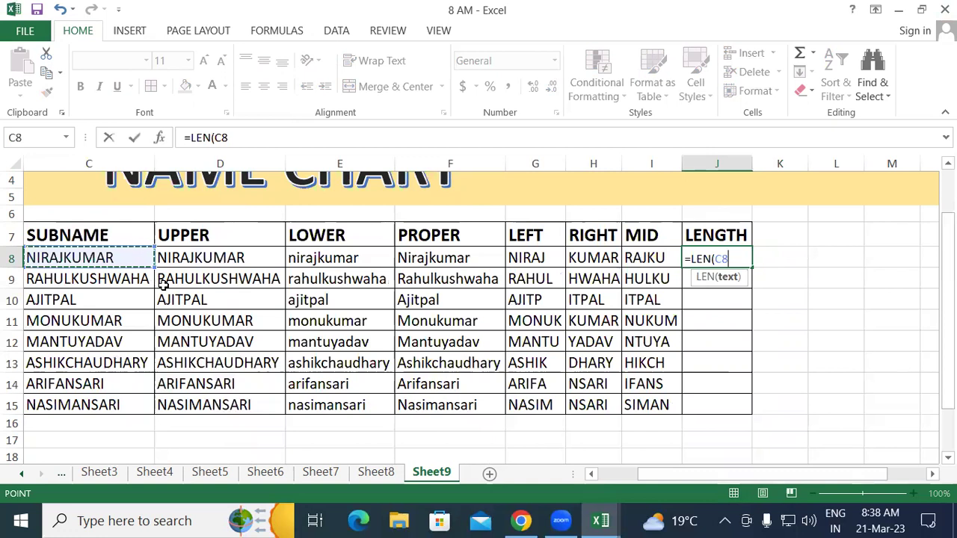
pyautogui.write(')')
pyautogui.press('Return')
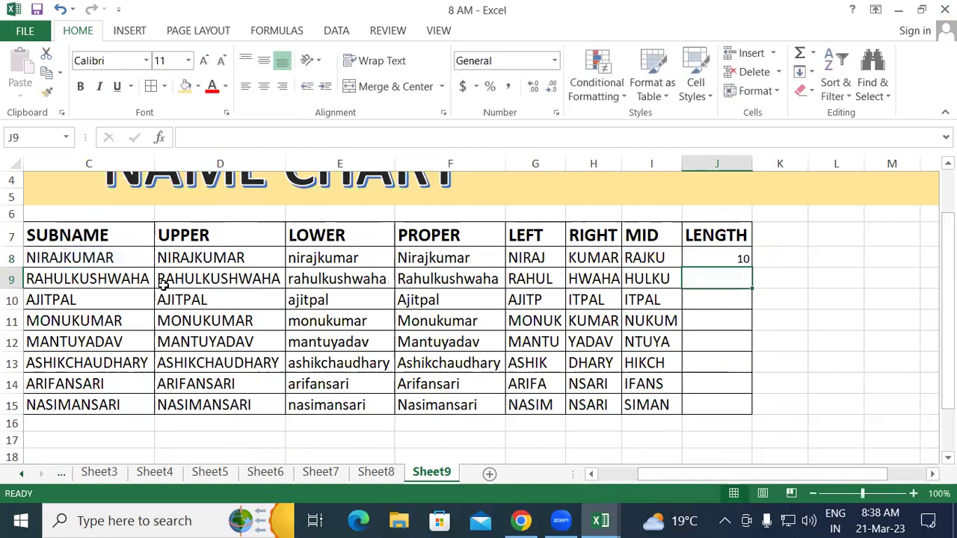
# - Fill the LEN formula down to J15 and enlarge the counts to 14 pt
pyautogui.click(742, 259)
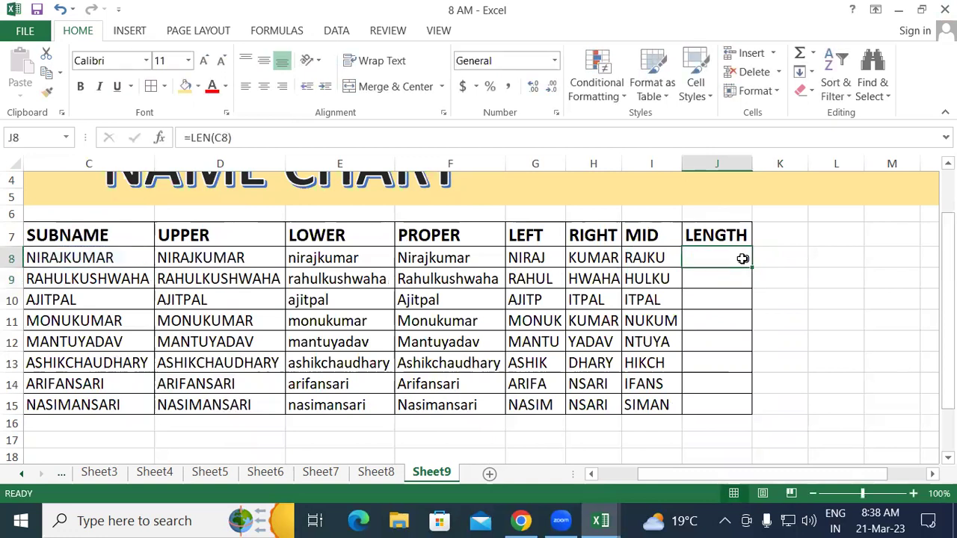
pyautogui.doubleClick(750, 267)
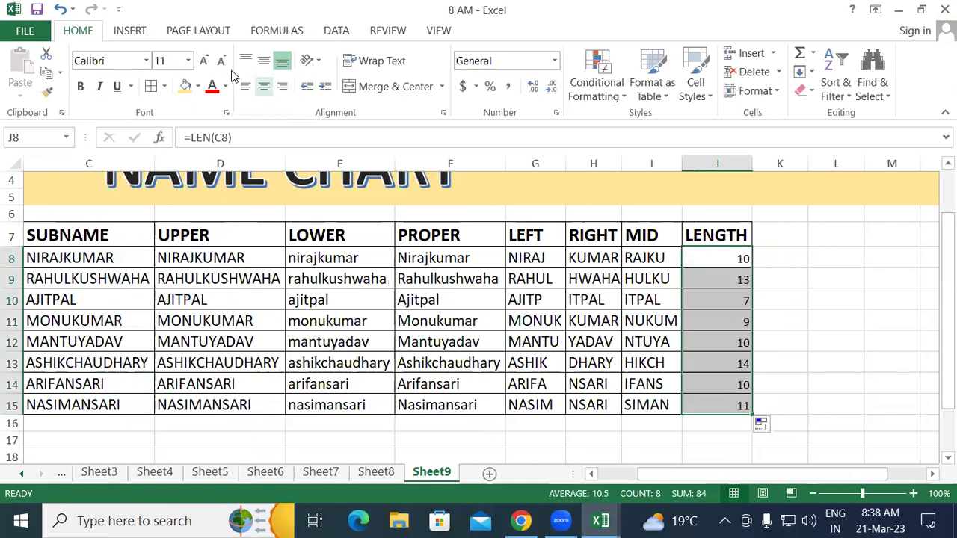
pyautogui.click(204, 59)
pyautogui.click(203, 60)
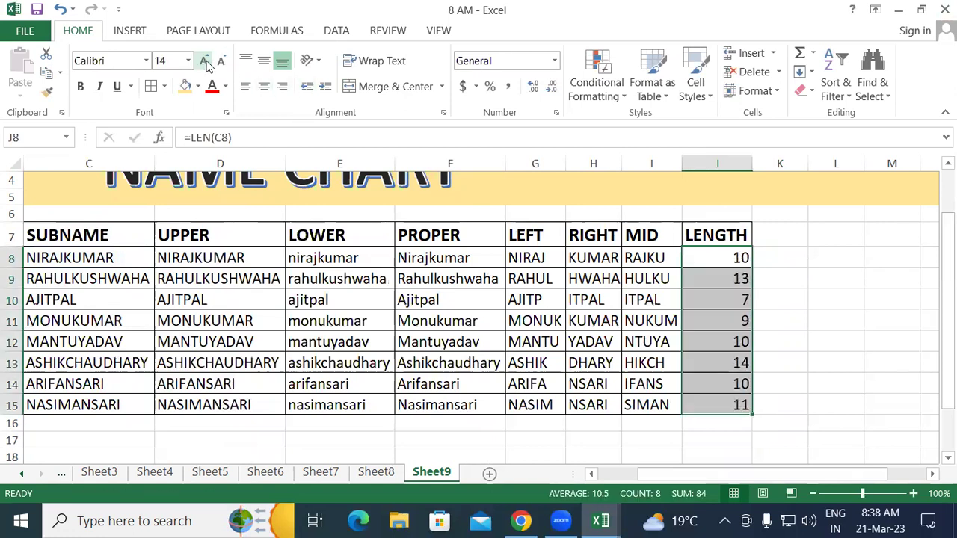
pyautogui.click(872, 320)
# - Re-enter the first name in A8 and copy =LEN(C8) down to J15
pyautogui.moveTo(729, 473); pyautogui.dragTo(591, 473)
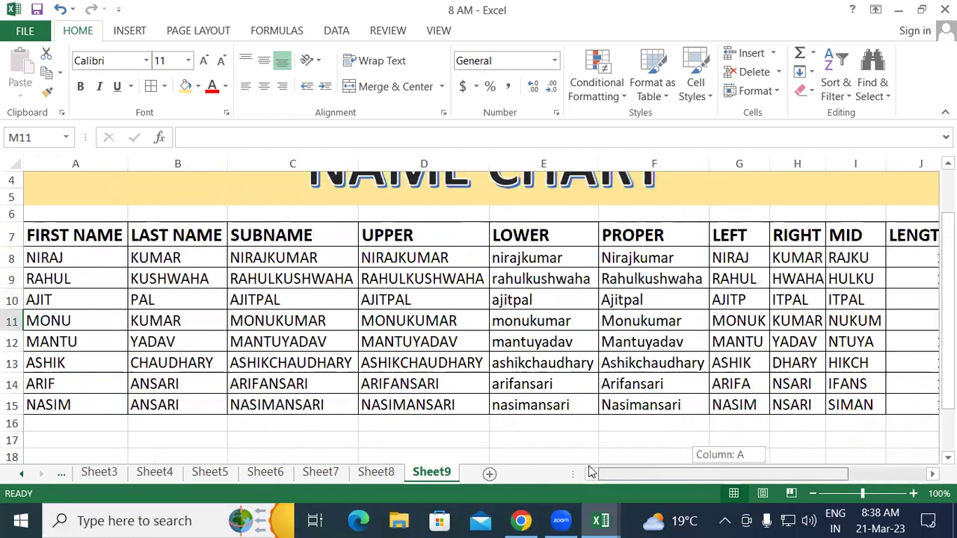
pyautogui.click(74, 257)
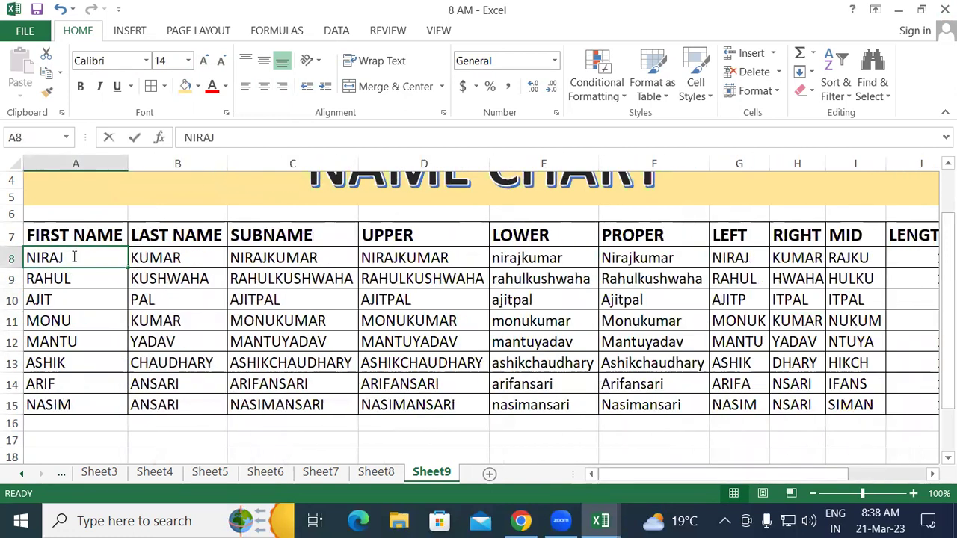
pyautogui.doubleClick(74, 257)
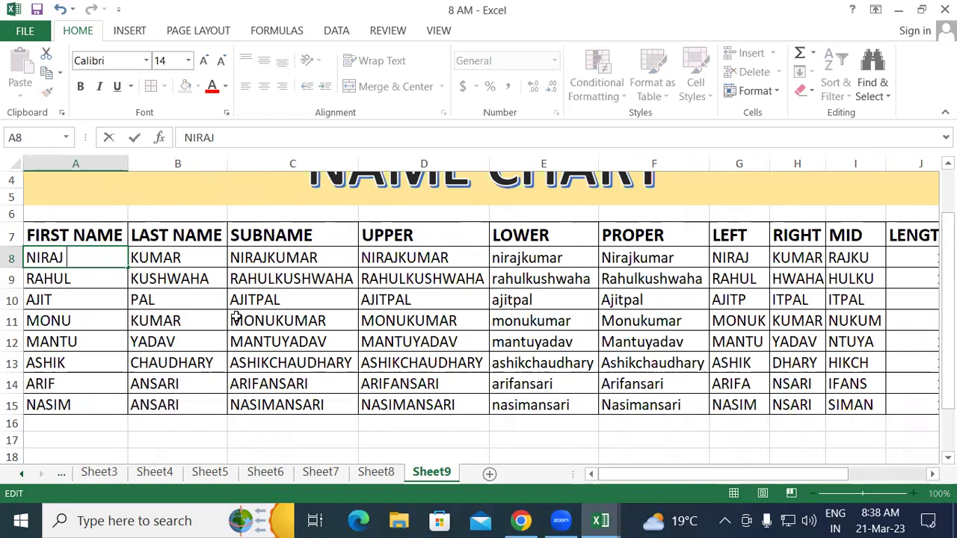
pyautogui.press('Return')
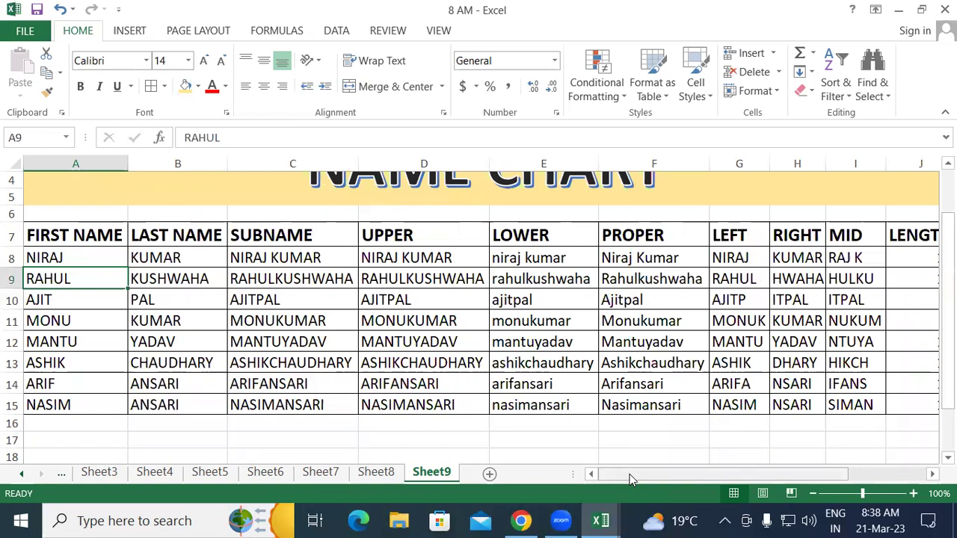
pyautogui.moveTo(630, 479); pyautogui.dragTo(639, 479)
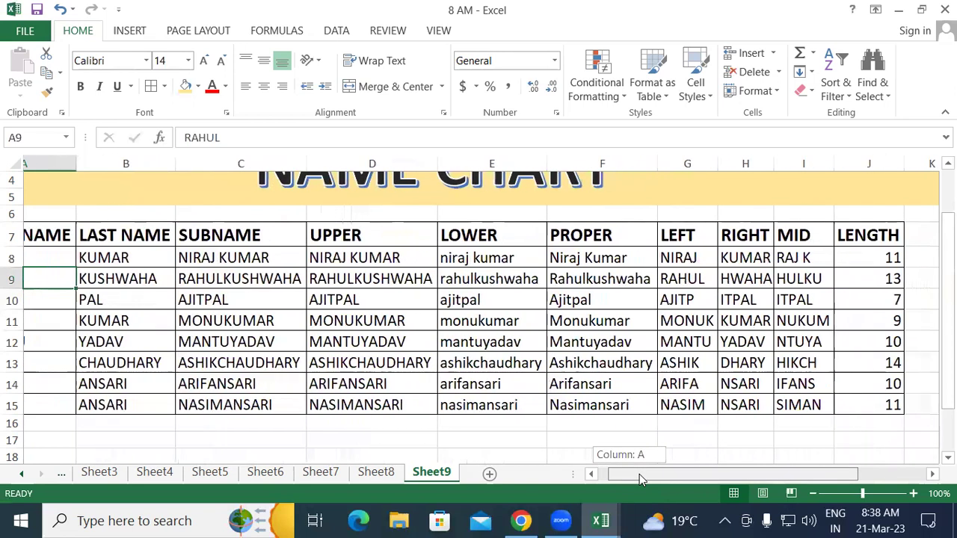
pyautogui.moveTo(639, 479); pyautogui.dragTo(649, 479)
pyautogui.click(830, 258)
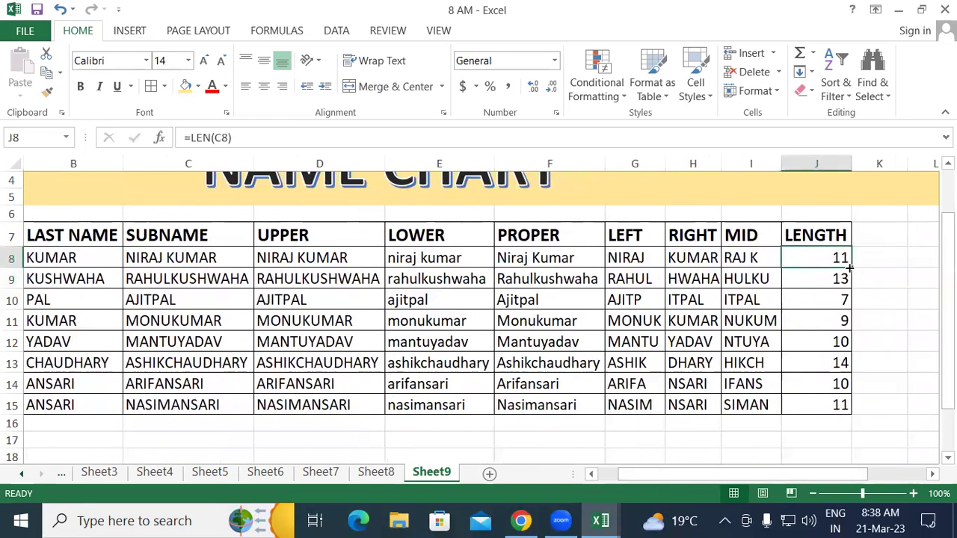
pyautogui.doubleClick(850, 267)
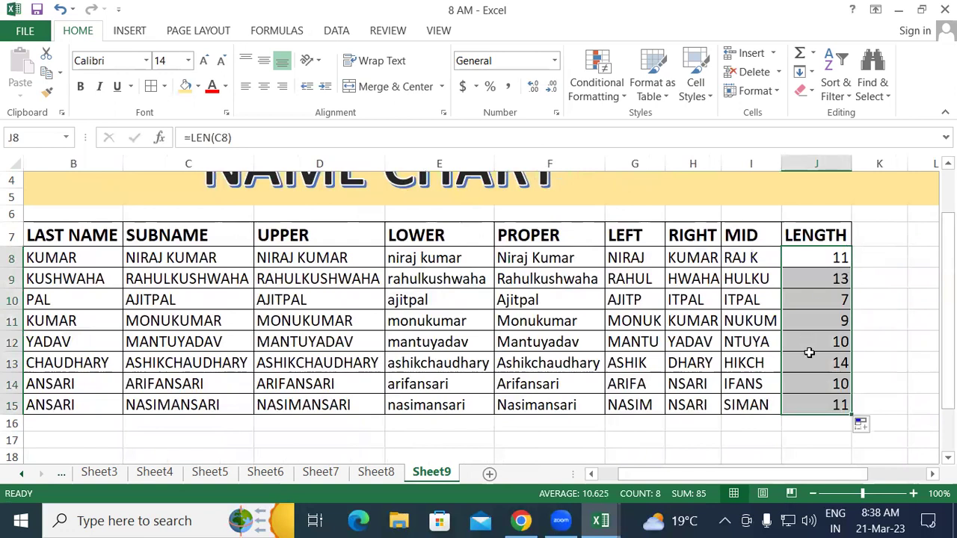
# - Delete the trailing space after the first name in A8 so row 8's subname has no gap
pyautogui.moveTo(766, 474); pyautogui.dragTo(746, 474)
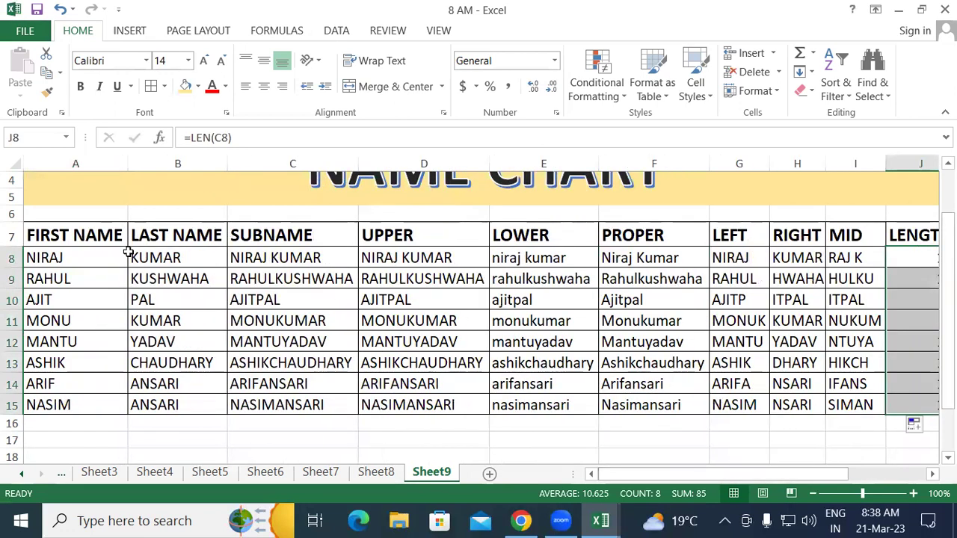
pyautogui.click(102, 254)
pyautogui.doubleClick(95, 278)
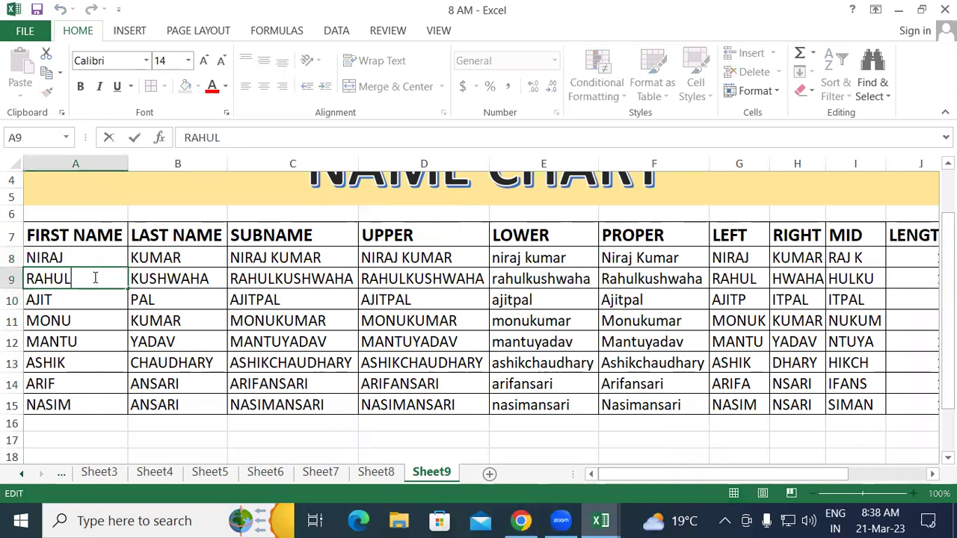
pyautogui.click(86, 256)
pyautogui.doubleClick(86, 255)
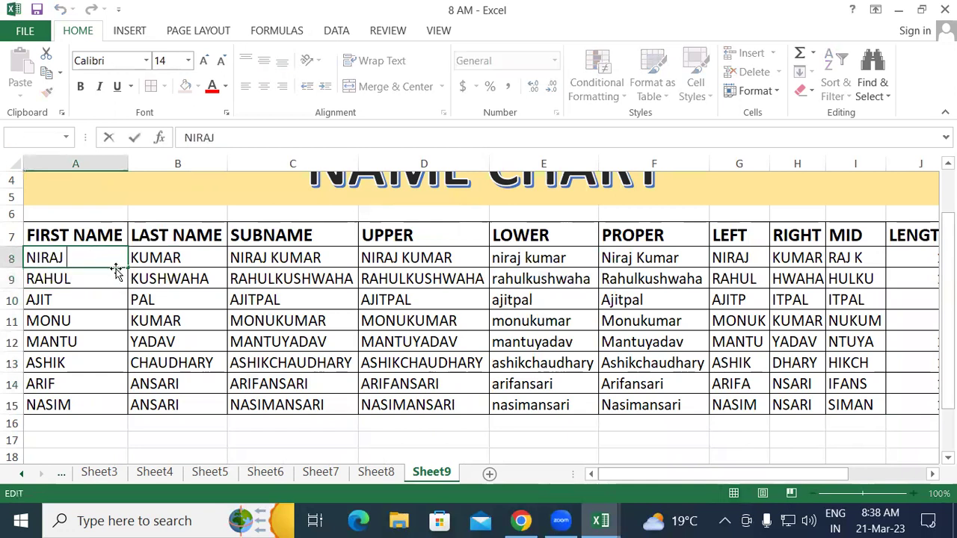
pyautogui.press('BackSpace')
pyautogui.press('Return')
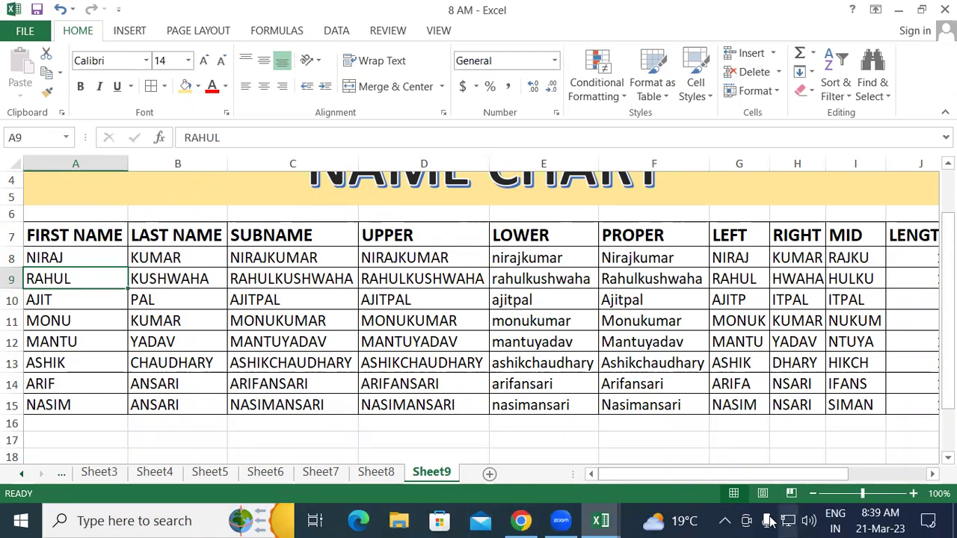
pyautogui.hscroll(1, 785, 471)
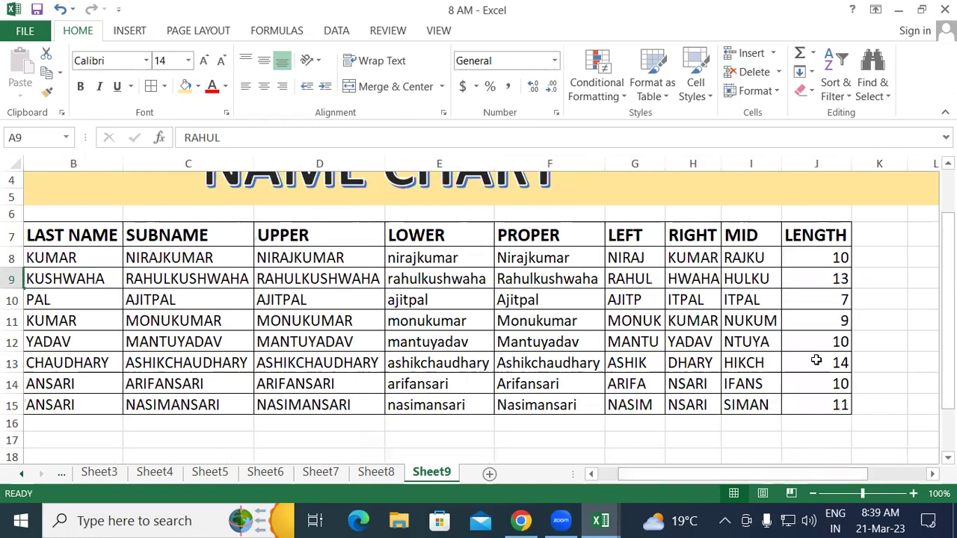
pyautogui.moveTo(669, 477); pyautogui.dragTo(648, 477)
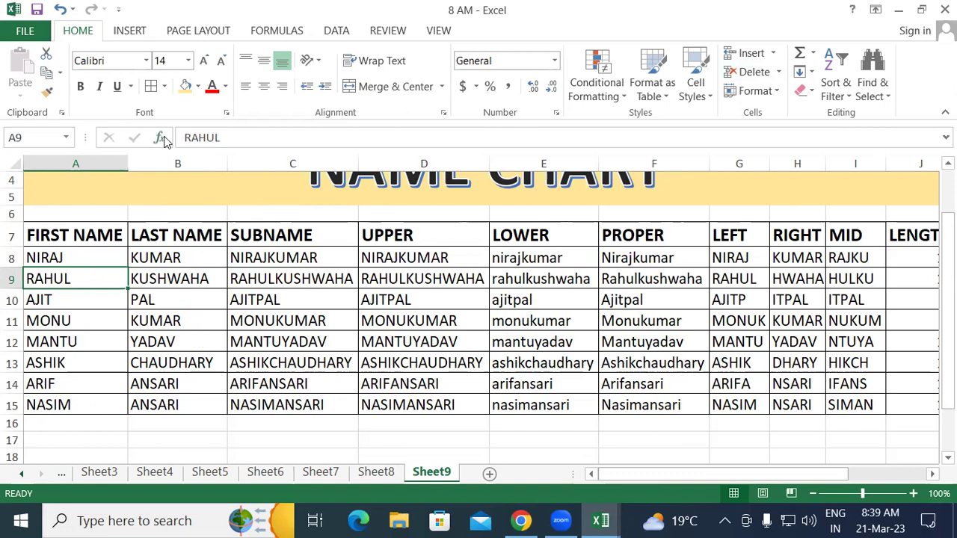
pyautogui.moveTo(947, 389); pyautogui.dragTo(948, 377)
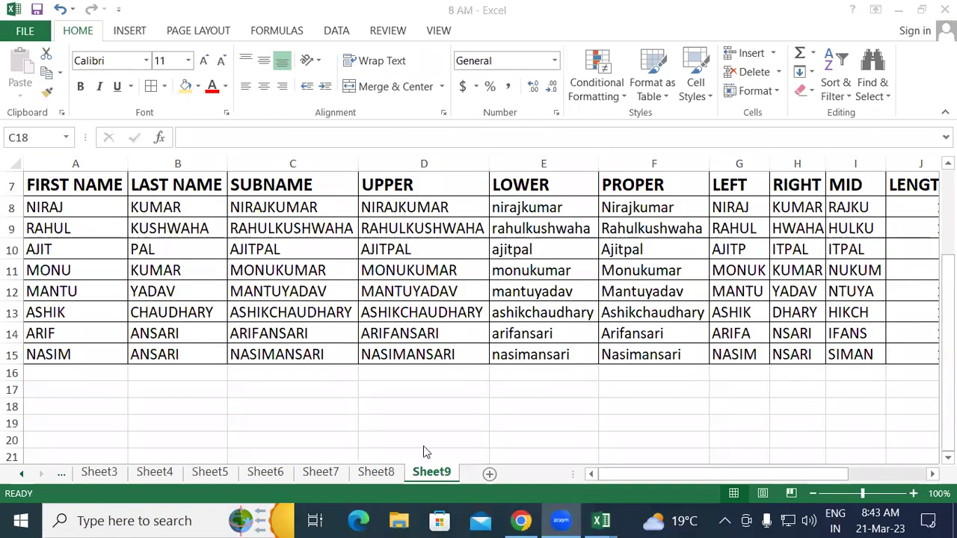
# - Type a ten-digit phone number into cell C17
pyautogui.click(624, 390)
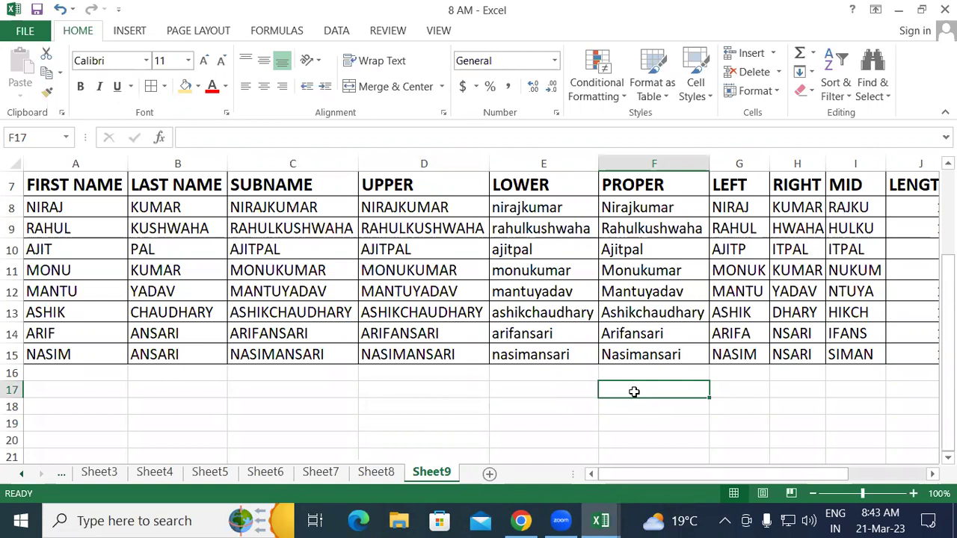
pyautogui.click(286, 391)
pyautogui.press('Tab')
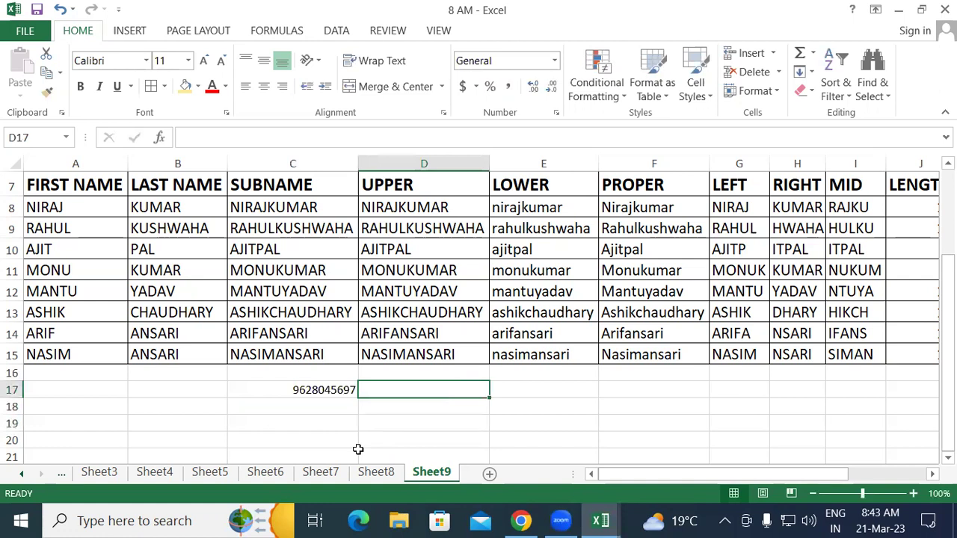
# - Enter ="******"&RIGHT(C17,4) in D17 to show only the last four digits
pyautogui.write('=')
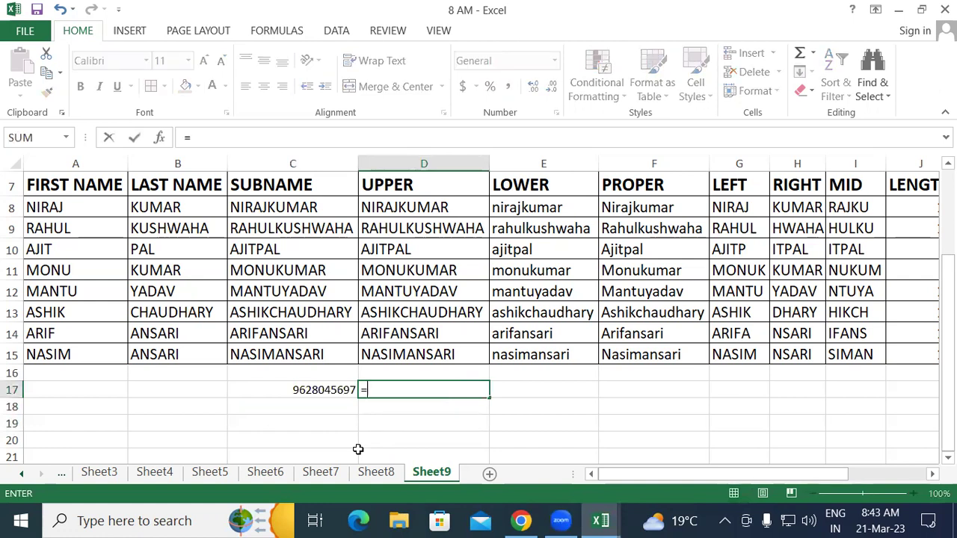
pyautogui.write('"')
pyautogui.write('******')
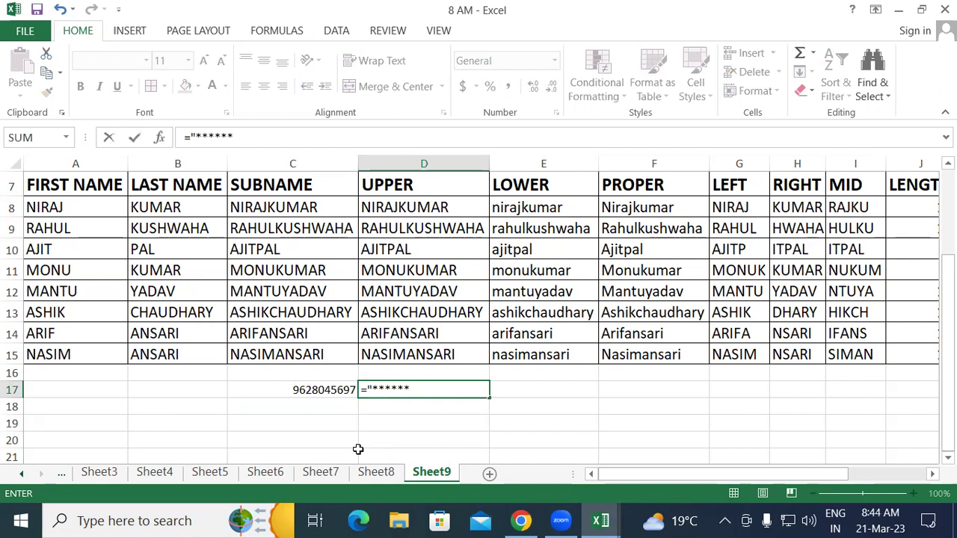
pyautogui.write('"')
pyautogui.write('&')
pyautogui.write('RI')
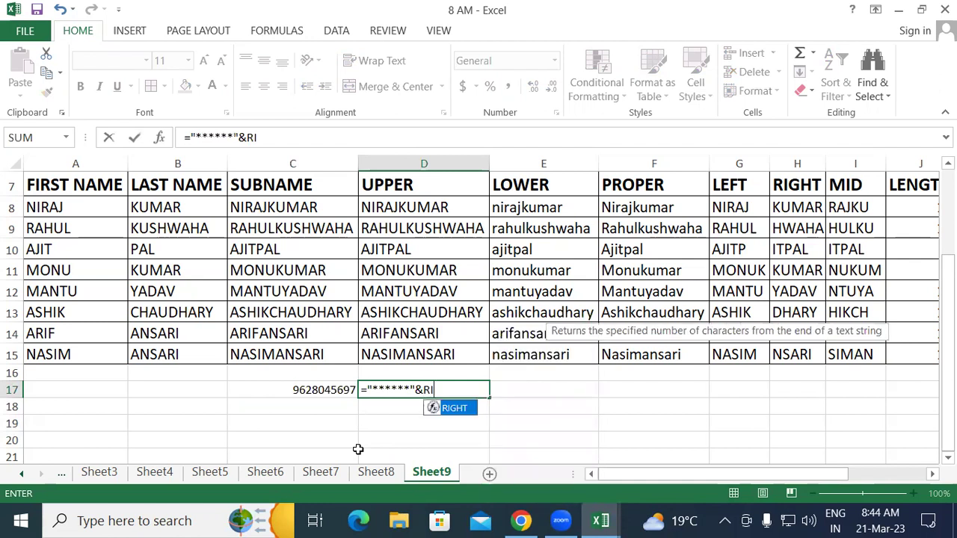
pyautogui.press('Tab')
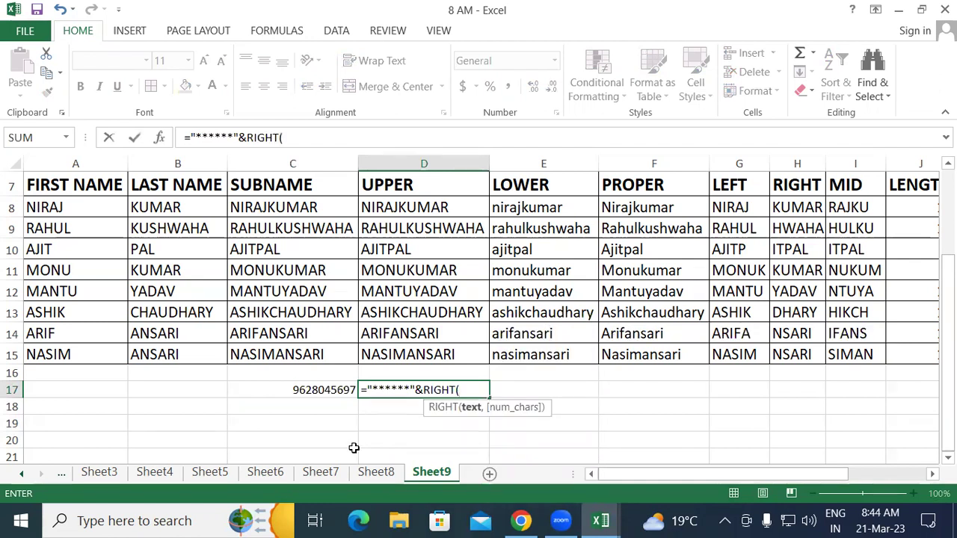
pyautogui.click(310, 389)
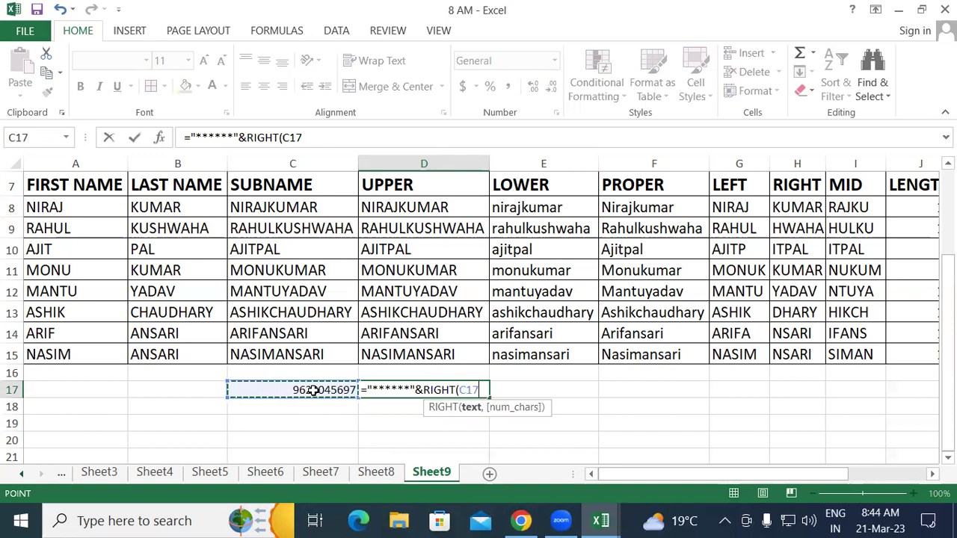
pyautogui.write(',4')
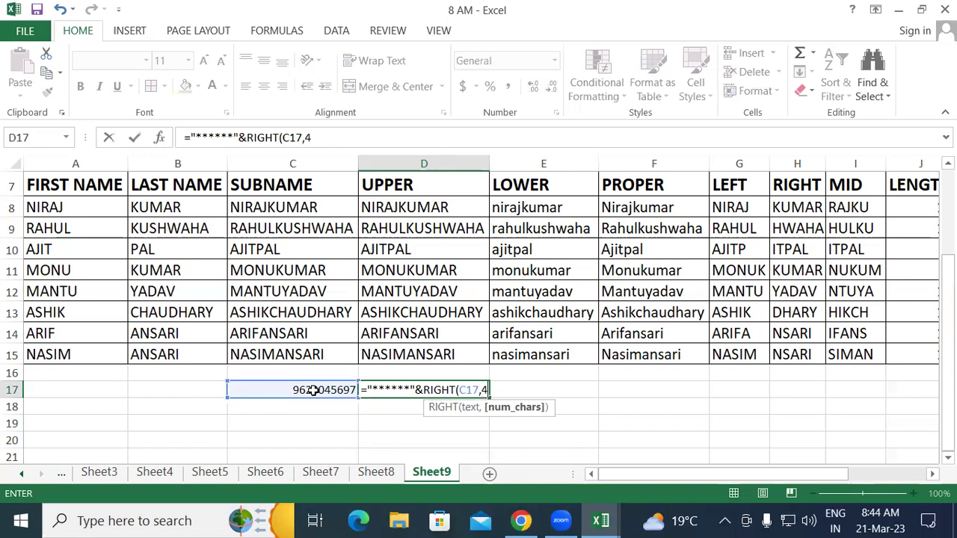
pyautogui.press('Return')
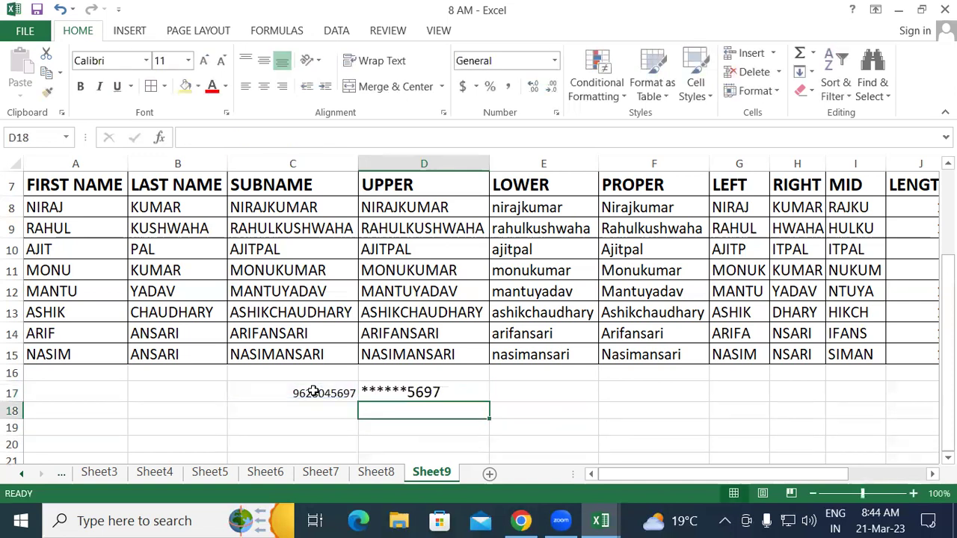
pyautogui.click(581, 439)
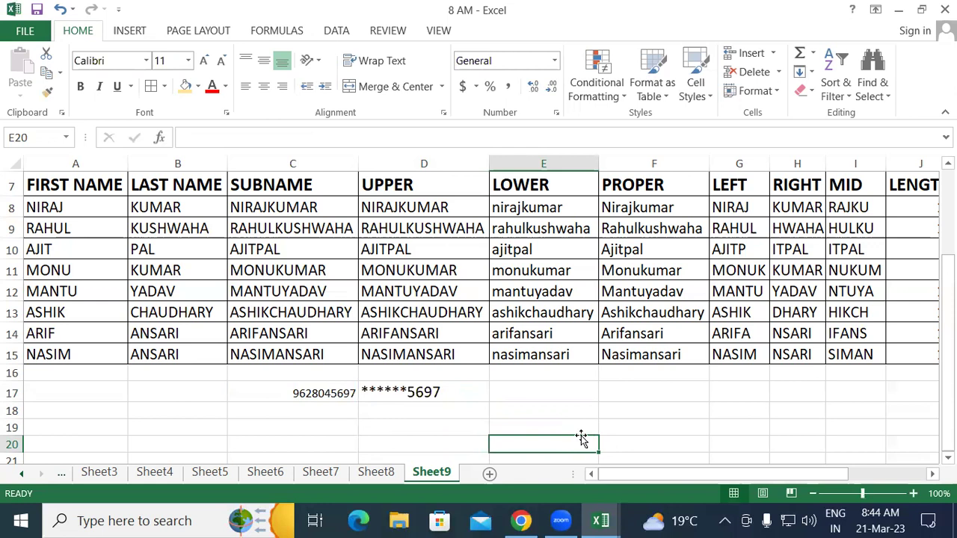
# - Rewrite D17 as ="XXXXXX"&RIGHT(C17,4), replacing the asterisks with six X's
pyautogui.click(450, 392)
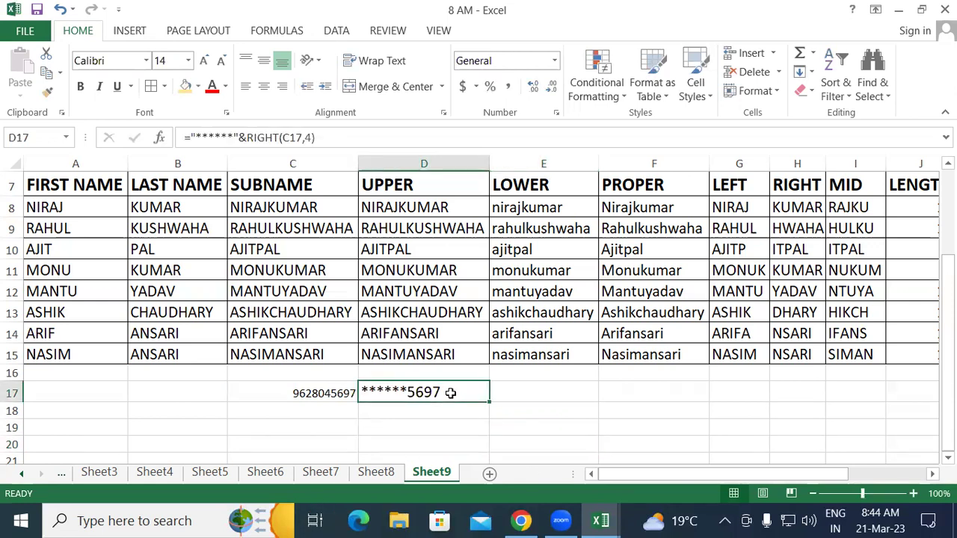
pyautogui.write('=')
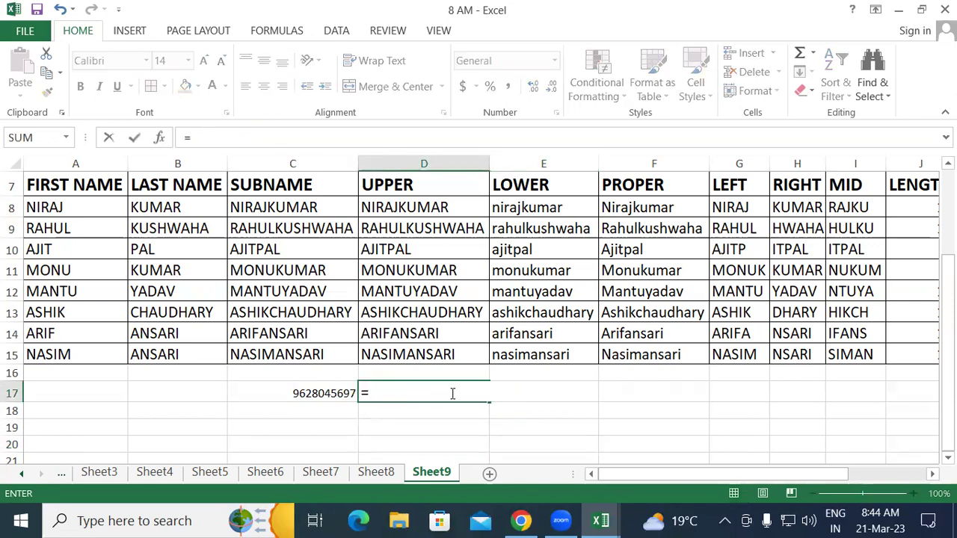
pyautogui.write('"XXXXXXX')
pyautogui.press('BackSpace')
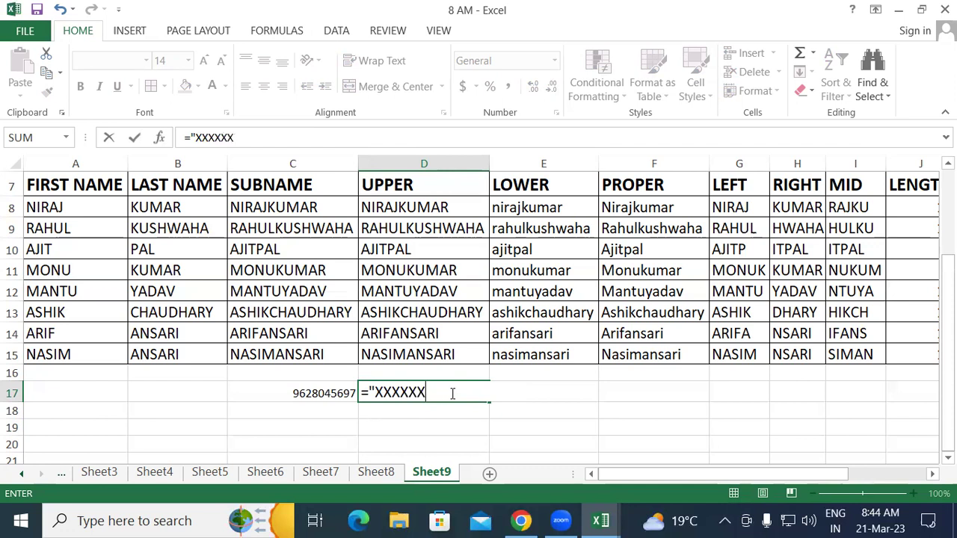
pyautogui.write('"')
pyautogui.write('&')
pyautogui.write('RIGHT(')
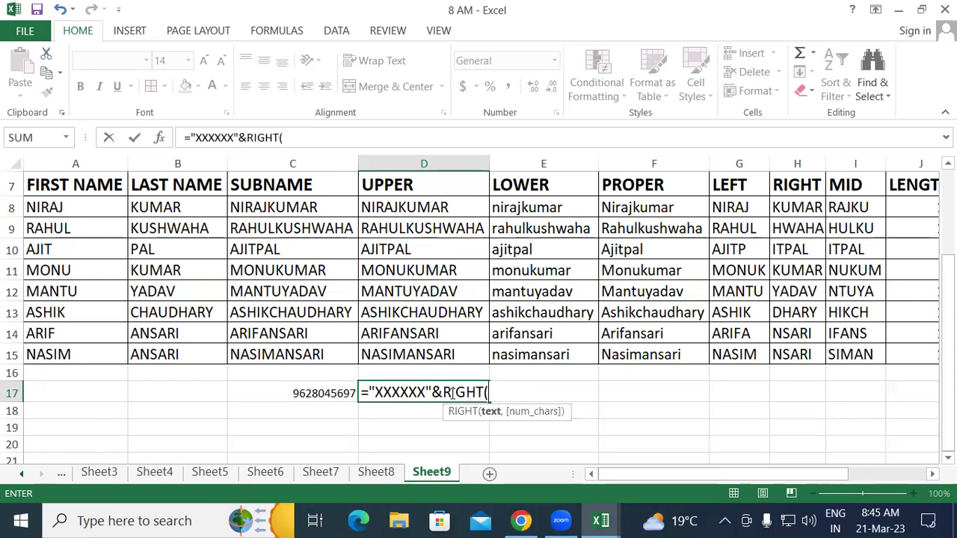
pyautogui.click(329, 400)
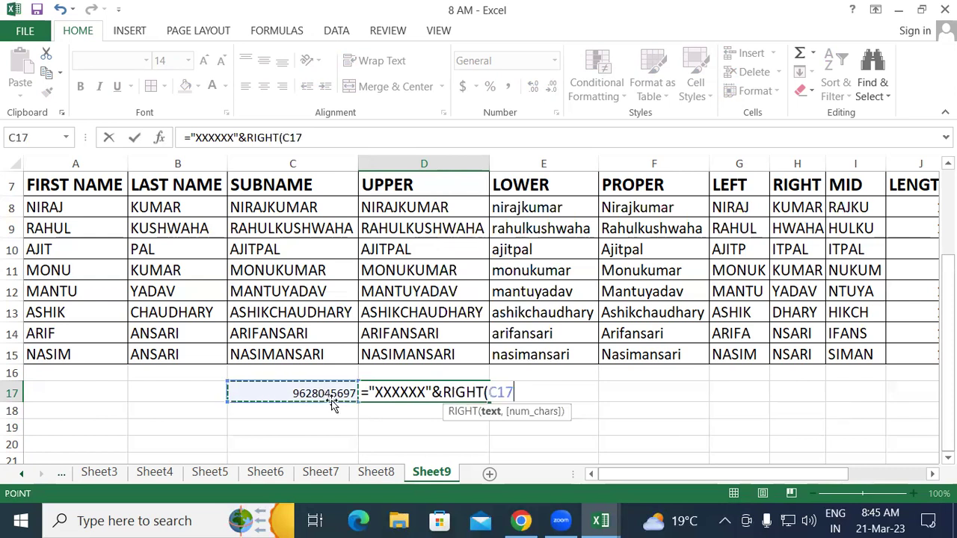
pyautogui.write(',4)')
pyautogui.press('Return')
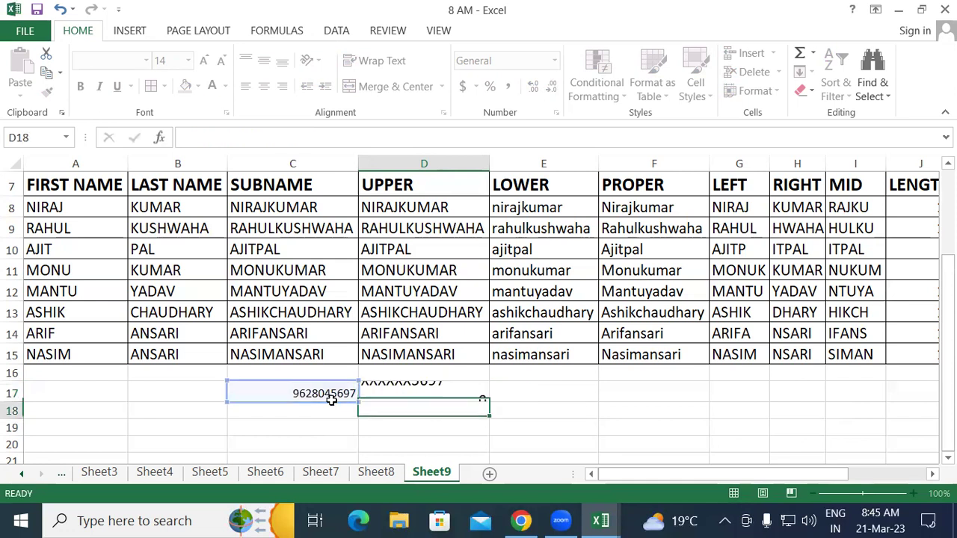